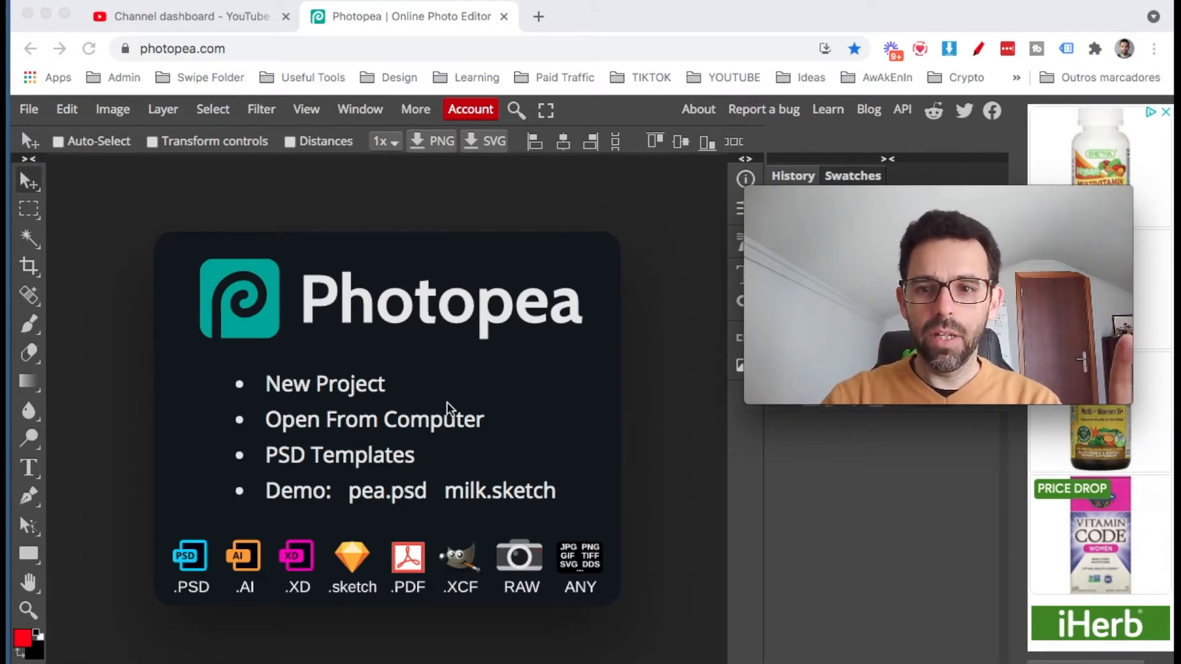
# Switch to the YouTube Studio page and go to the Thumbnail stage of SEO Studio.
pyautogui.moveTo(8, 493)
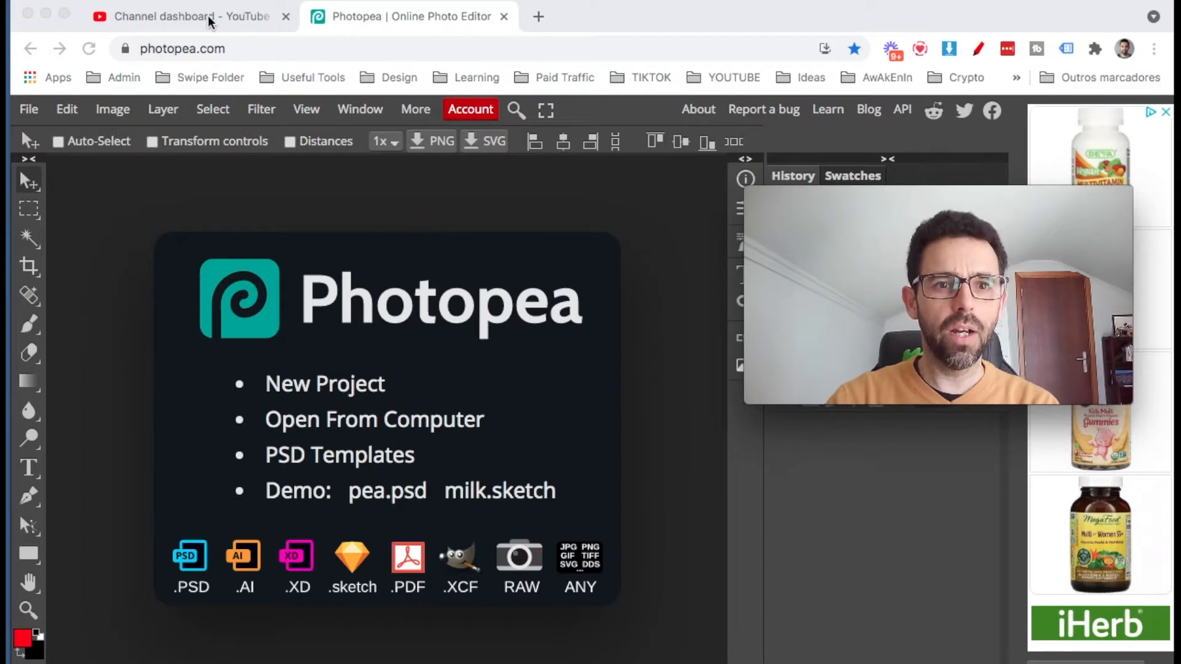
pyautogui.click(272, 24)
pyautogui.moveTo(1026, 203); pyautogui.dragTo(556, 321)
pyautogui.click(359, 228)
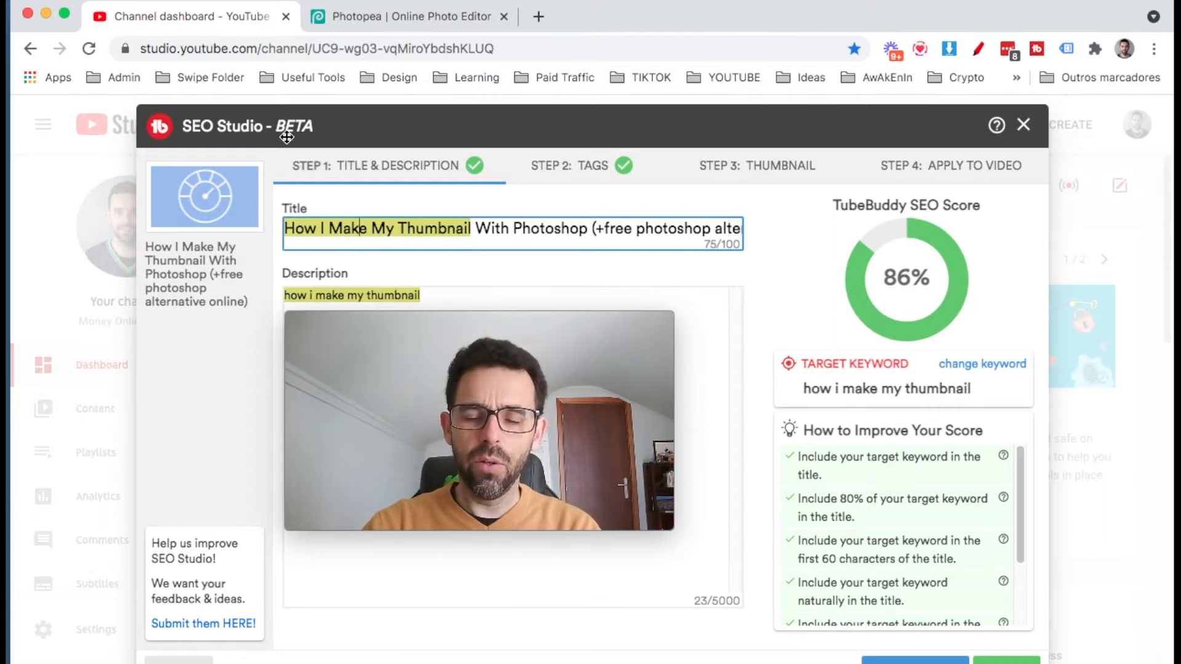
pyautogui.click(752, 174)
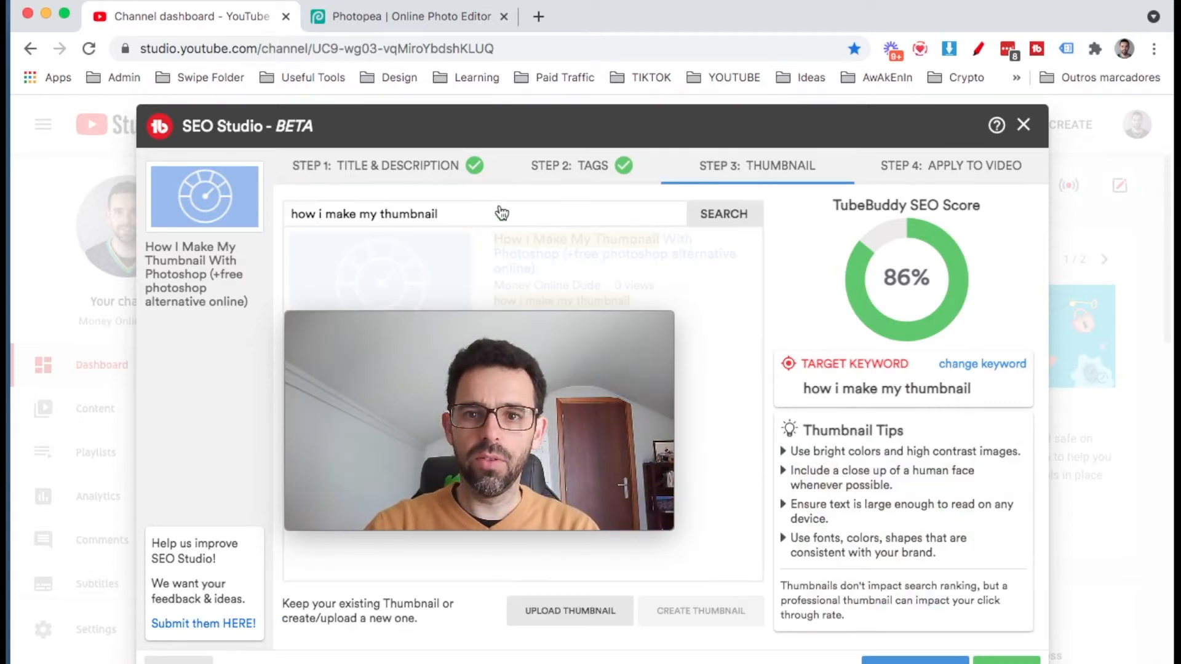
# Examine the competing video thumbnails listed for the search phrase "how i make my thumbnail".
pyautogui.click(497, 322)
pyautogui.moveTo(496, 322); pyautogui.dragTo(870, 283)
pyautogui.scroll(-2, 341, 455)
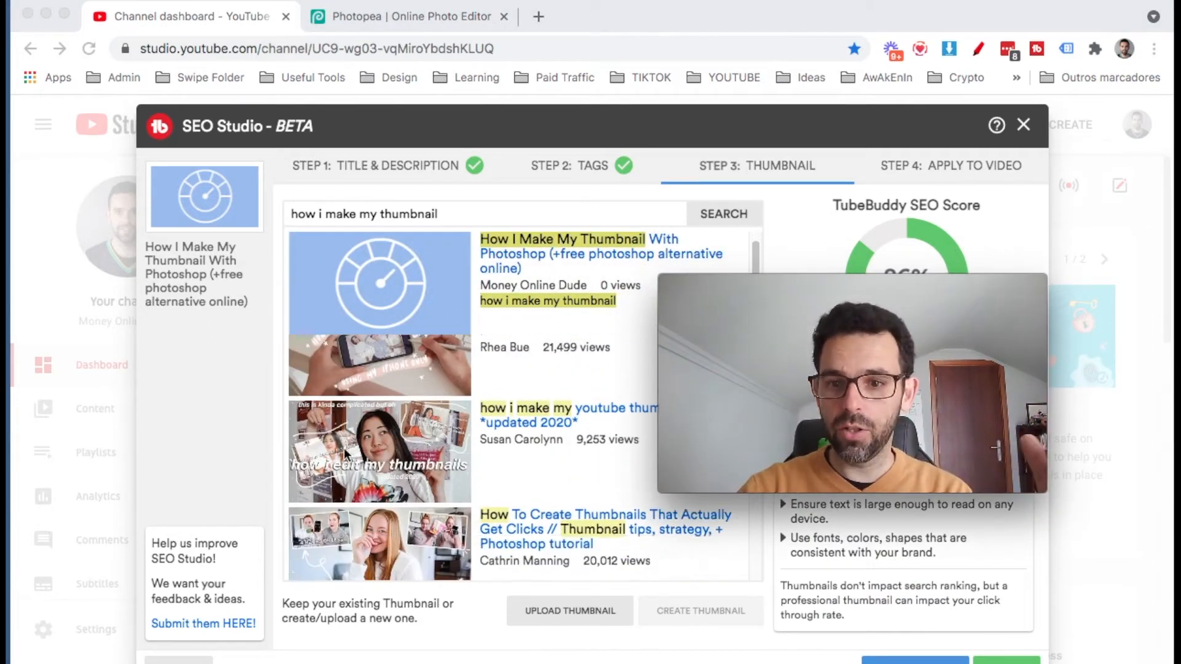
pyautogui.scroll(2, 343, 455)
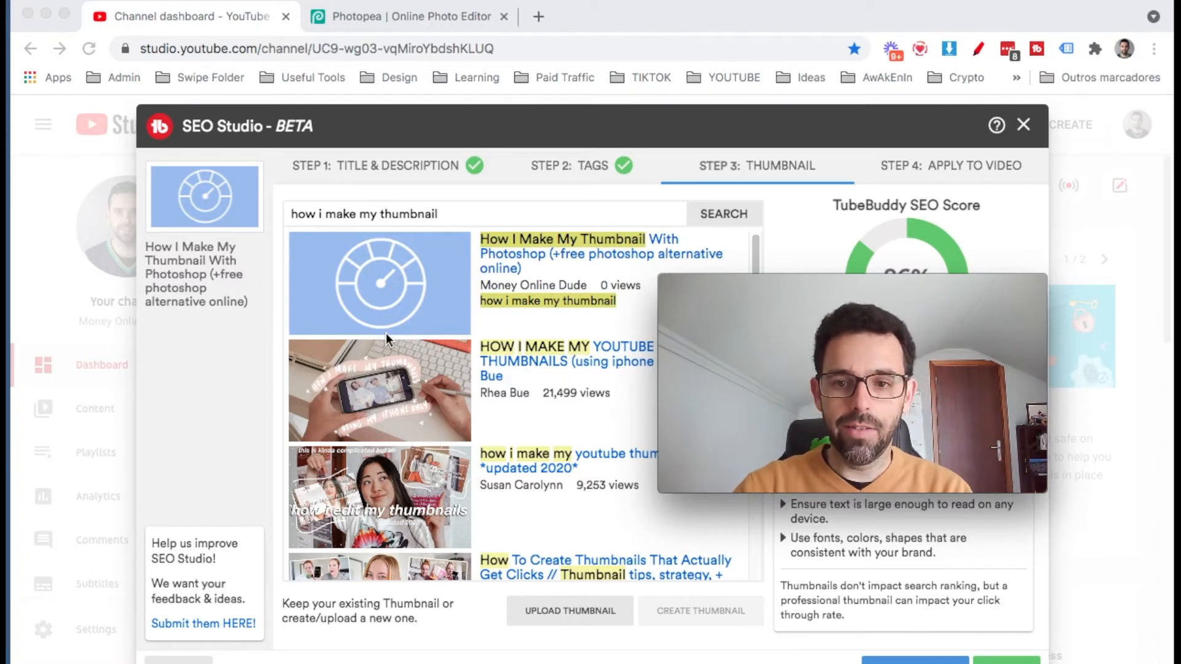
pyautogui.scroll(-3, 353, 384)
pyautogui.scroll(3, 354, 389)
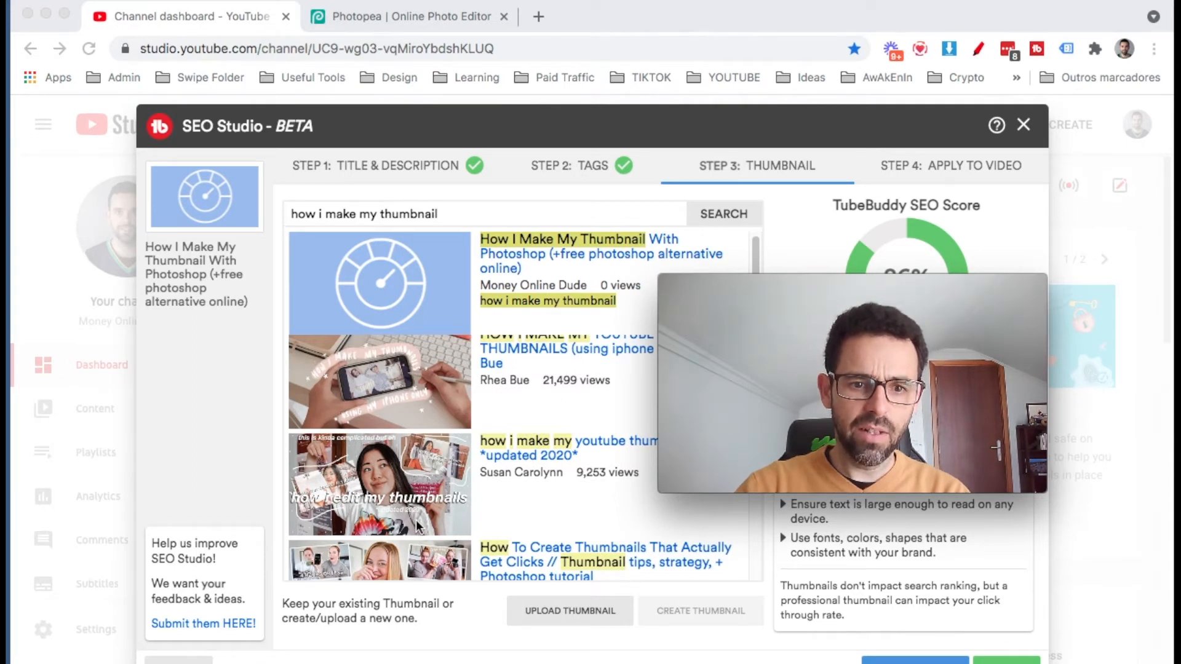
pyautogui.scroll(-5, 416, 525)
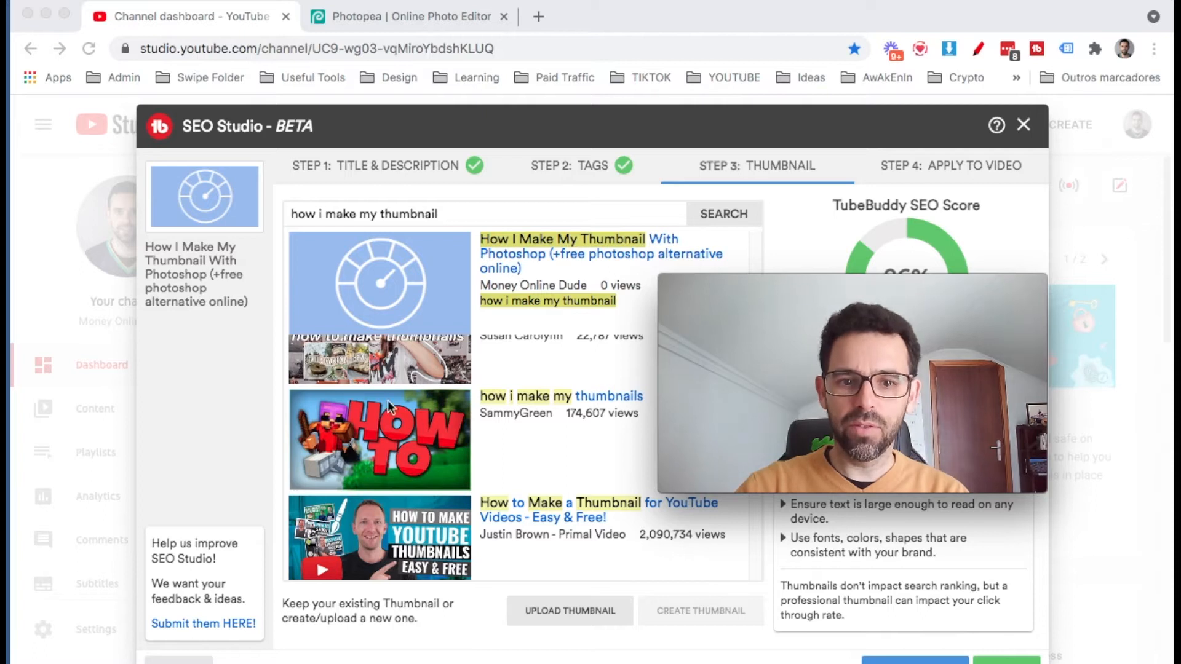
pyautogui.scroll(-3, 399, 458)
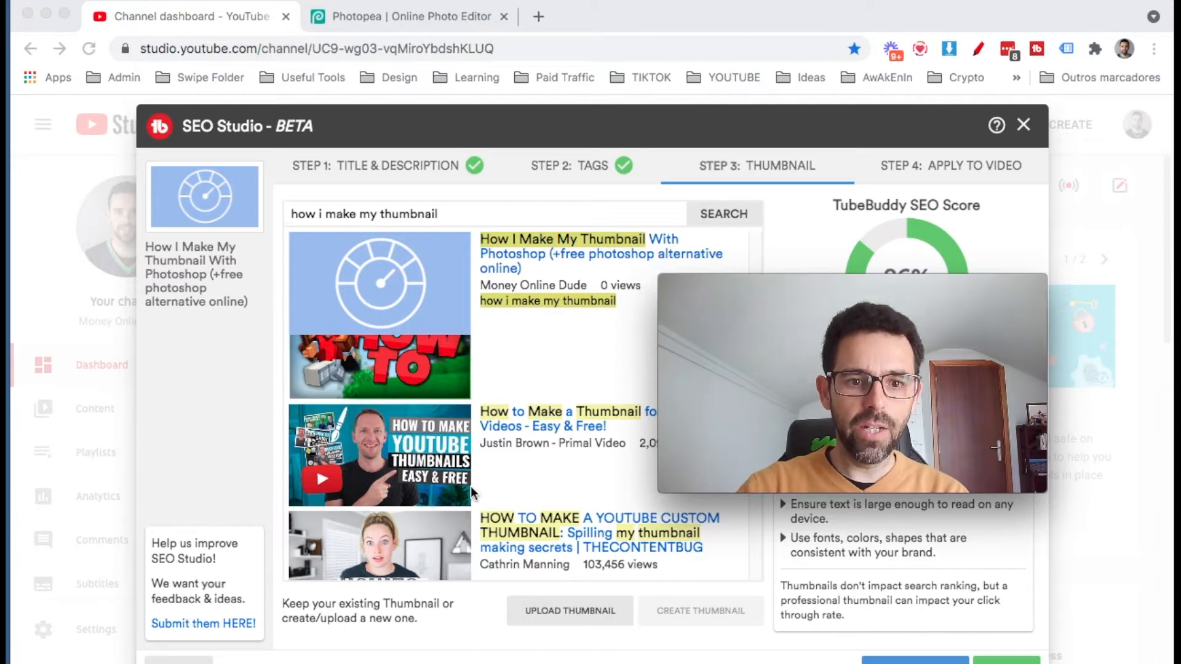
pyautogui.scroll(-5, 369, 479)
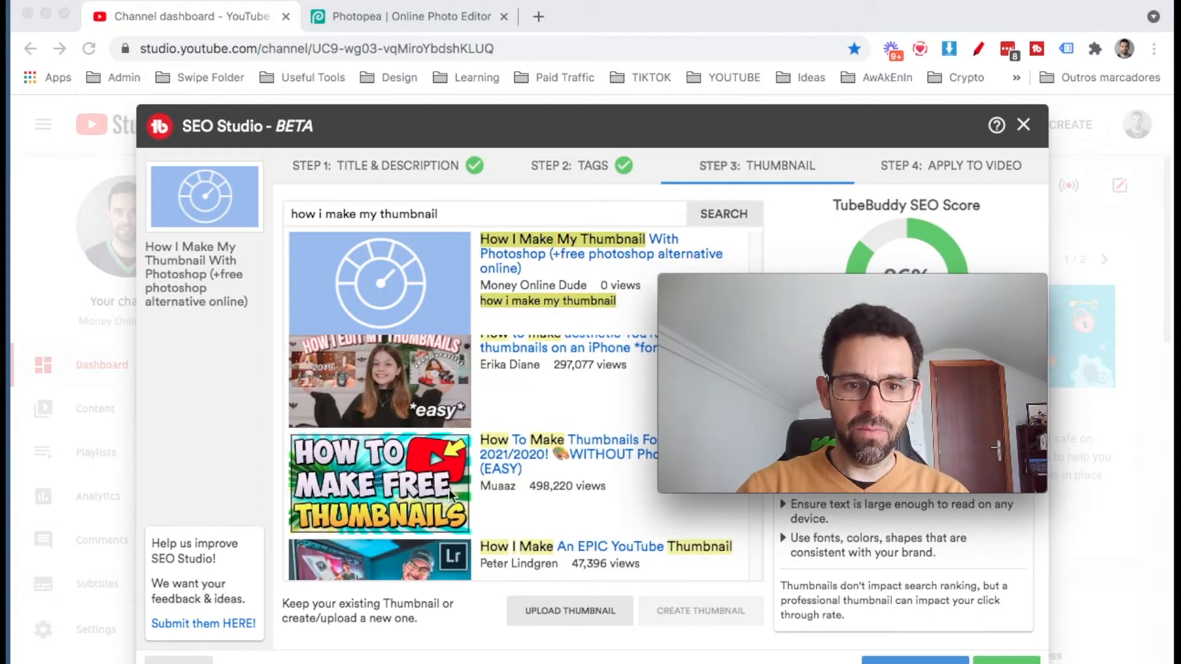
pyautogui.scroll(-2, 486, 503)
pyautogui.scroll(5, 487, 503)
pyautogui.scroll(-10, 486, 497)
pyautogui.scroll(4, 486, 497)
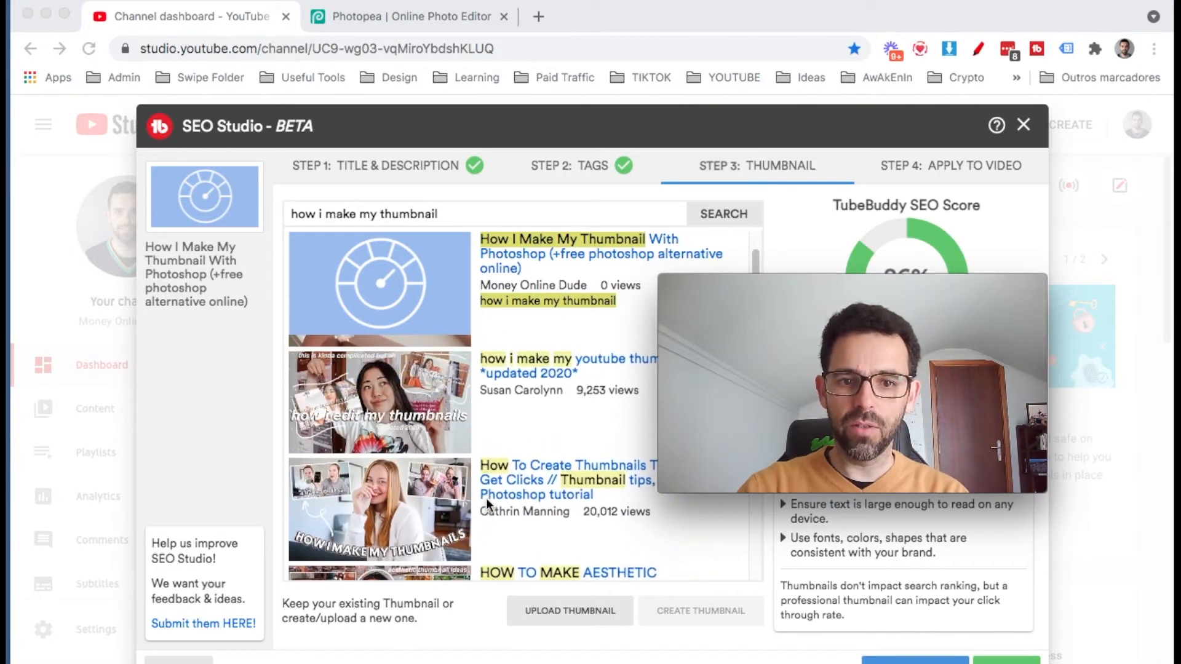
# Switch to Adobe Photoshop CS6 and activate the Move tool.
pyautogui.moveTo(16, 393)
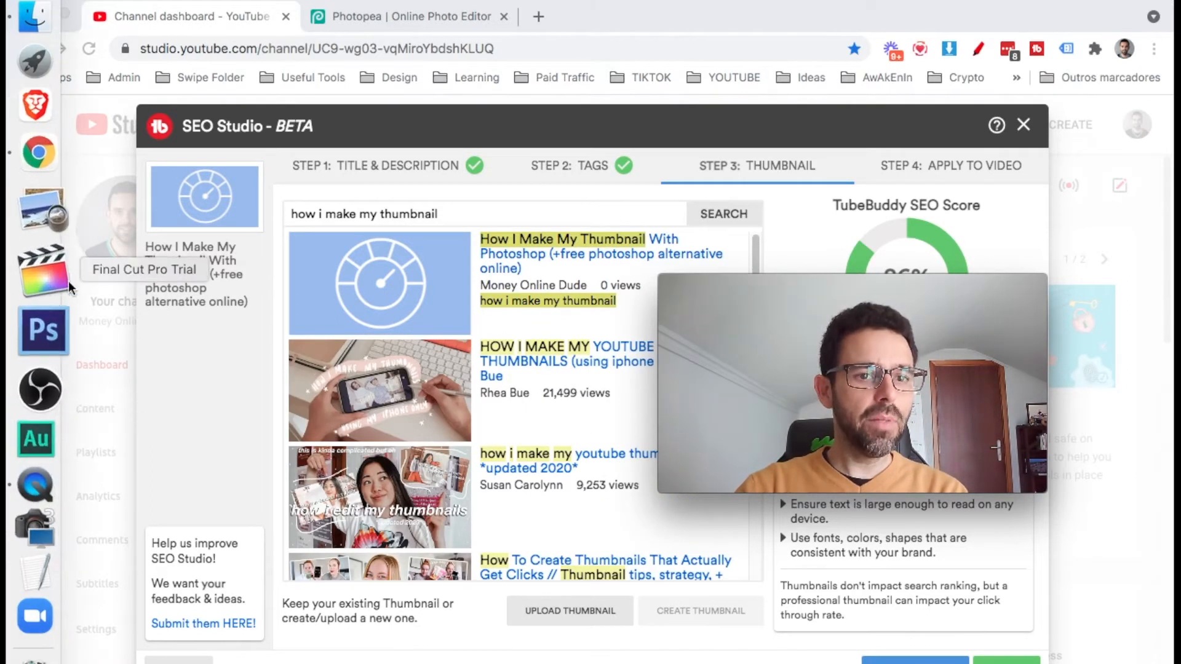
pyautogui.click(46, 315)
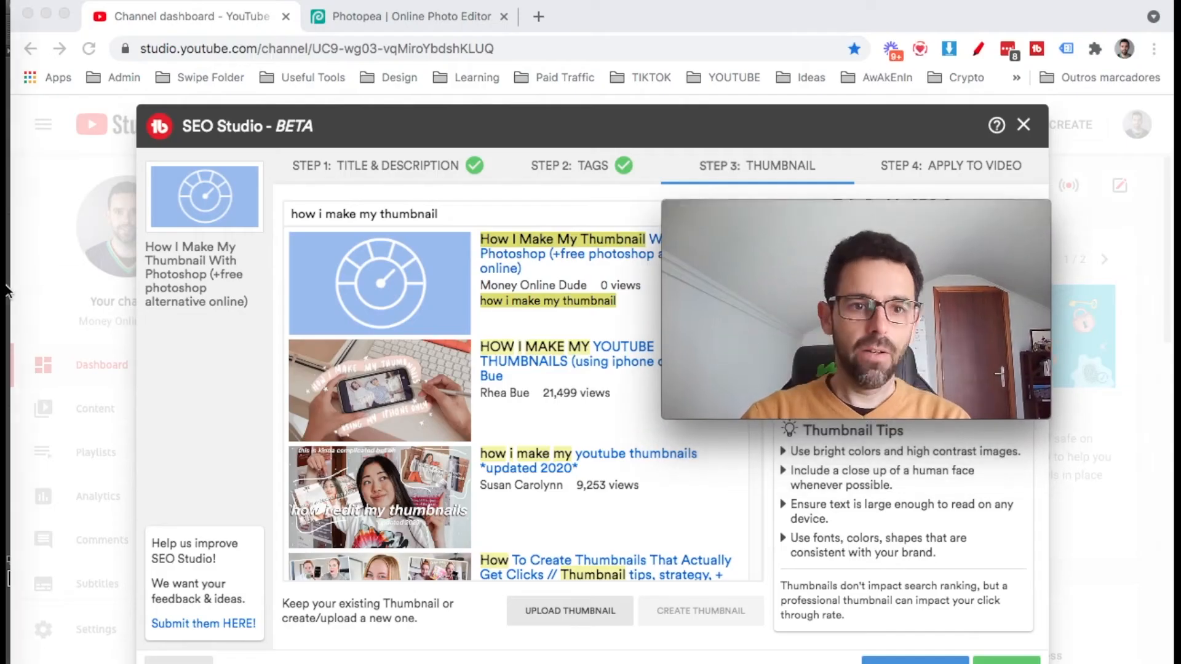
pyautogui.click(40, 313)
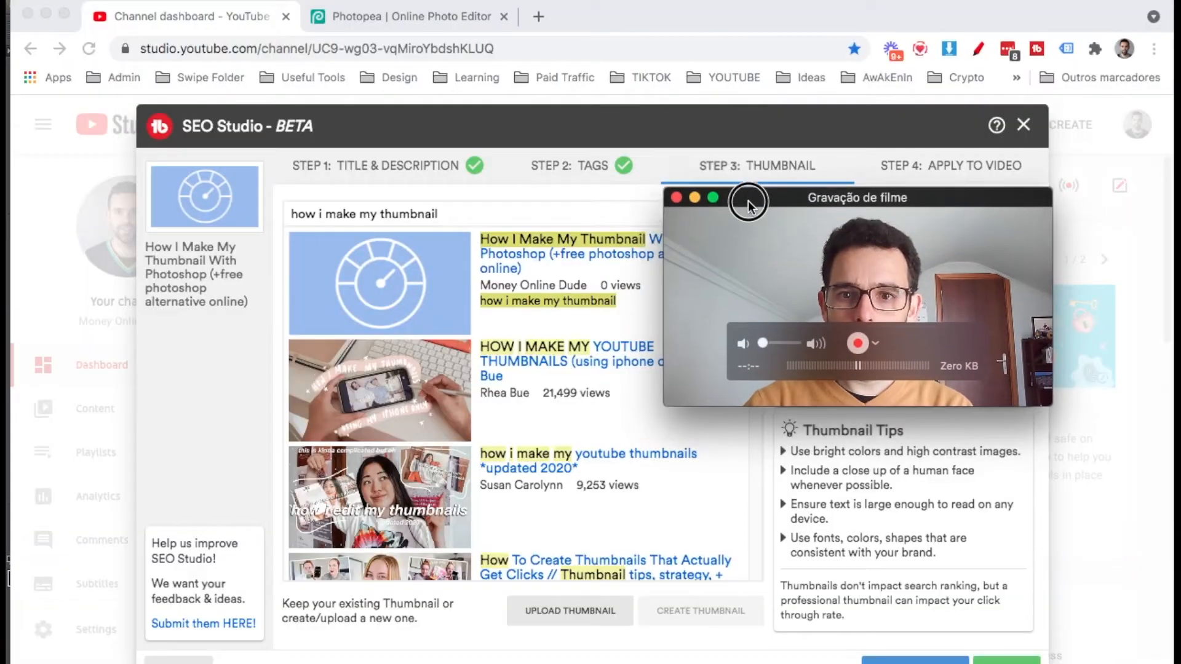
pyautogui.moveTo(743, 205); pyautogui.dragTo(754, 163)
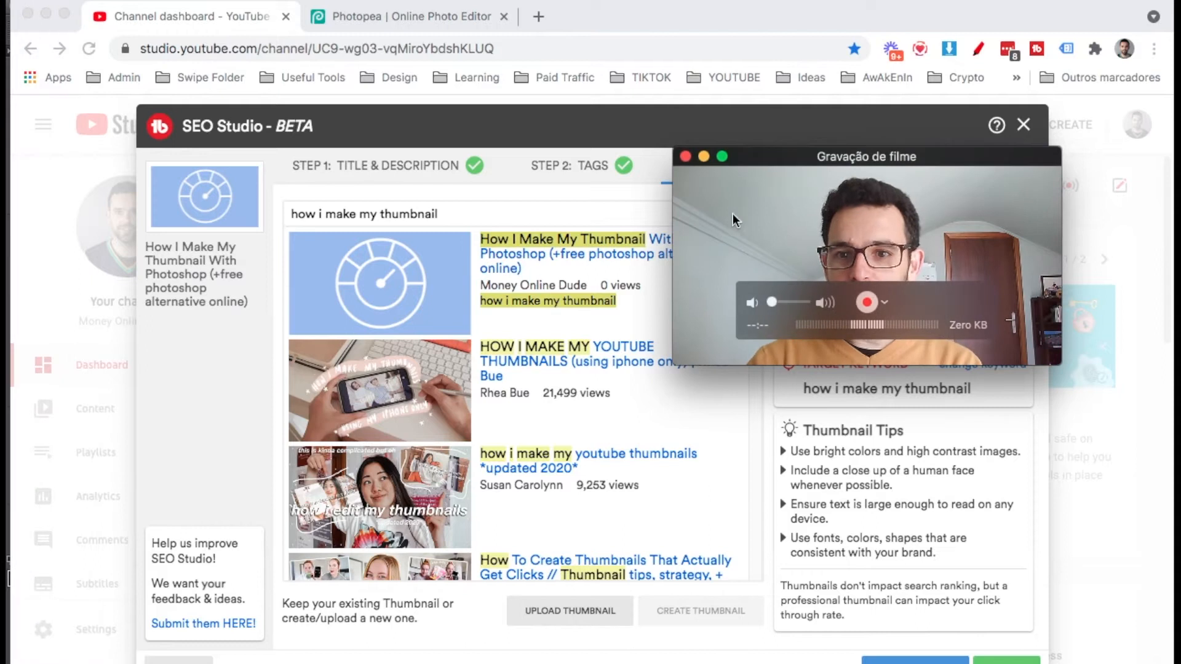
pyautogui.click(21, 316)
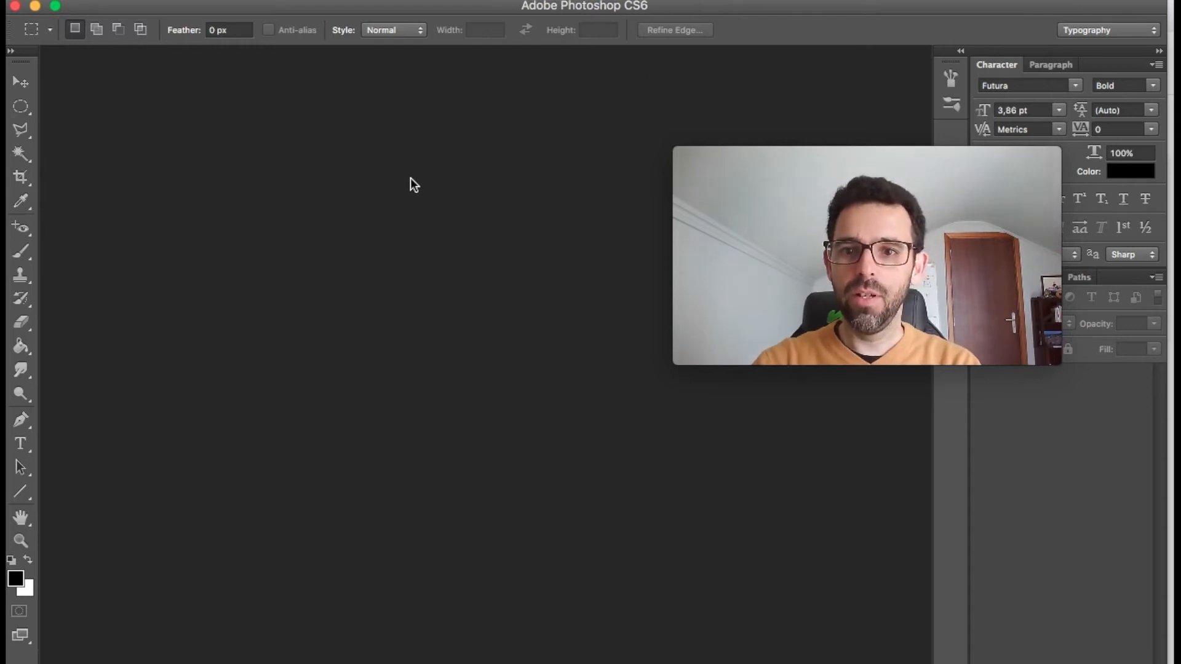
pyautogui.click(21, 82)
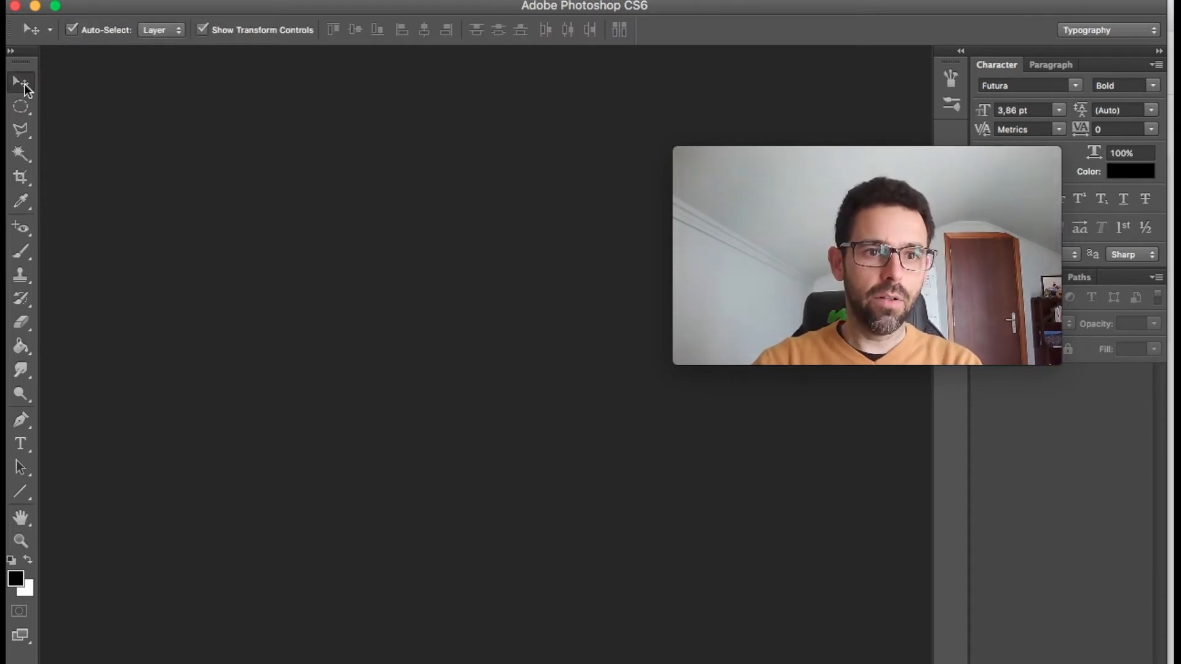
pyautogui.click(709, 202)
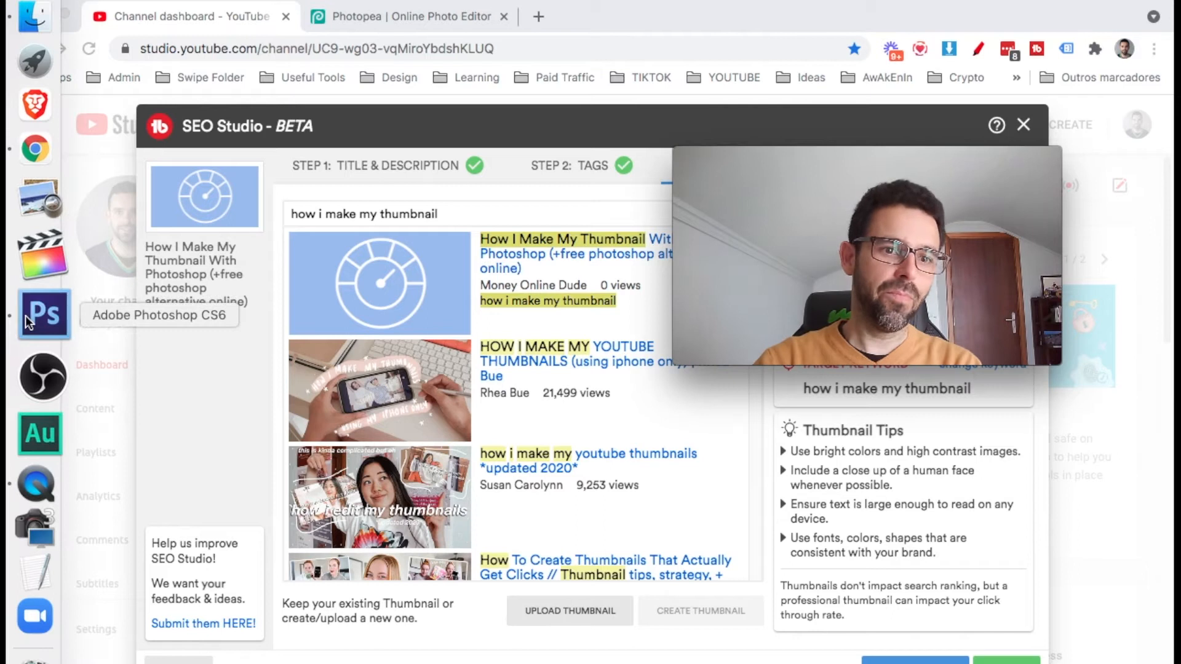
pyautogui.click(25, 317)
pyautogui.moveTo(848, 161)
pyautogui.moveTo(847, 162); pyautogui.dragTo(943, 294)
pyautogui.moveTo(11, 378)
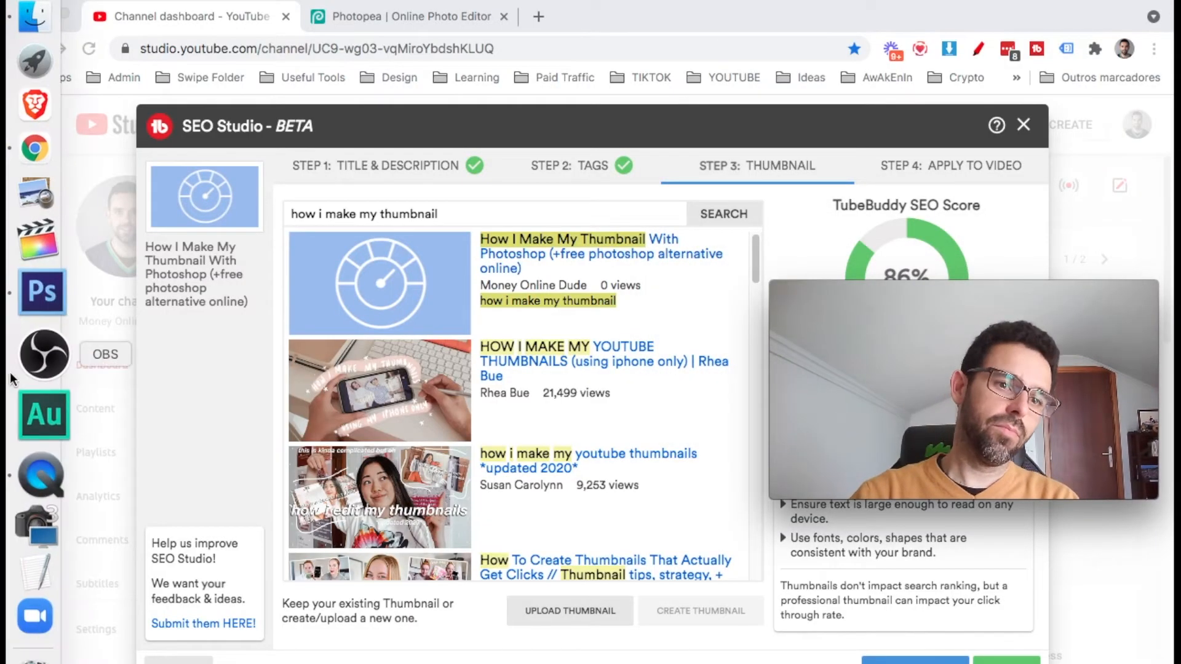
pyautogui.click(42, 310)
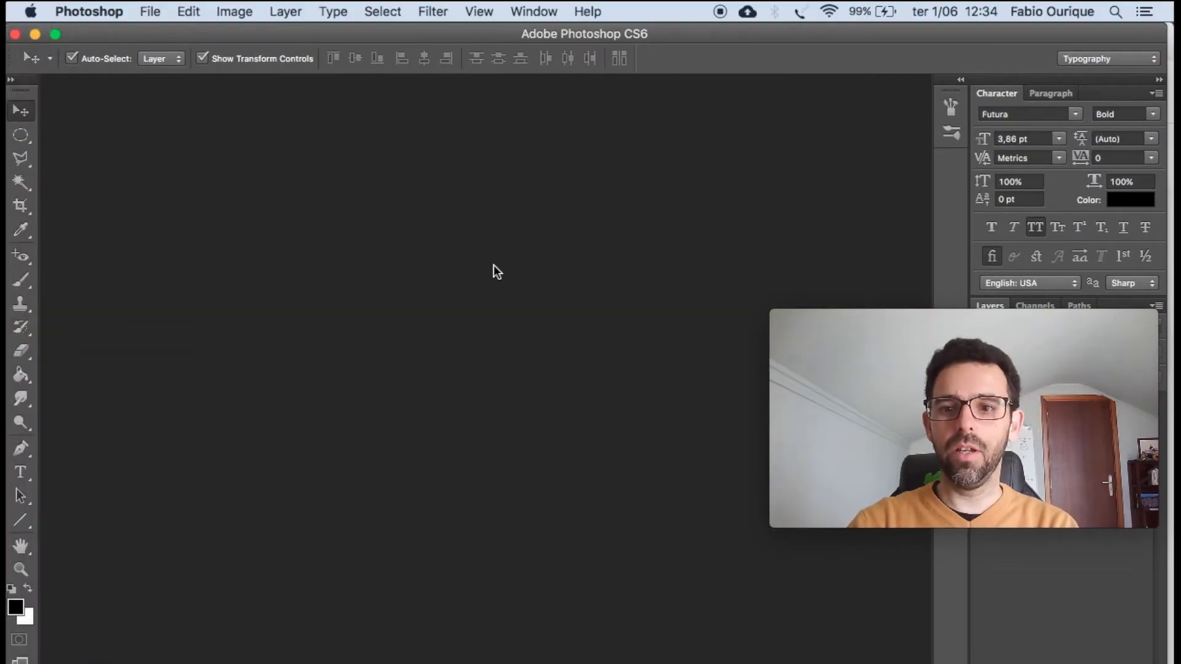
# Start opening an existing file and show all files from the last 30 days in the TumbNails folder.
pyautogui.click(150, 11)
pyautogui.click(151, 11)
pyautogui.click(151, 11)
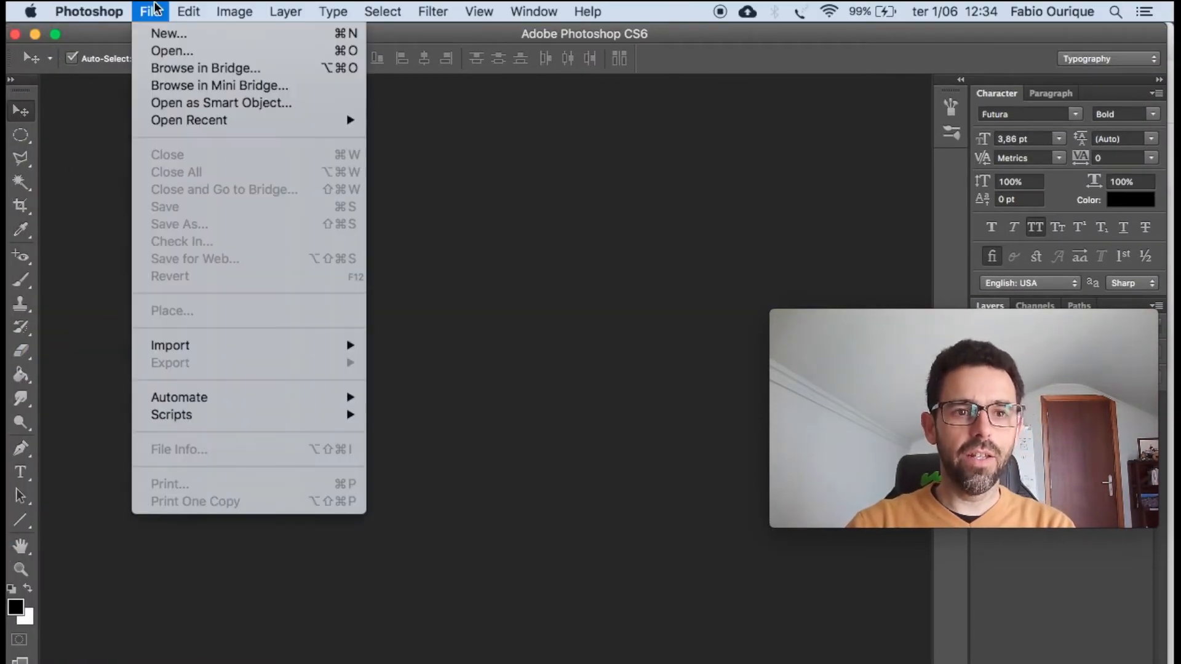
pyautogui.click(155, 52)
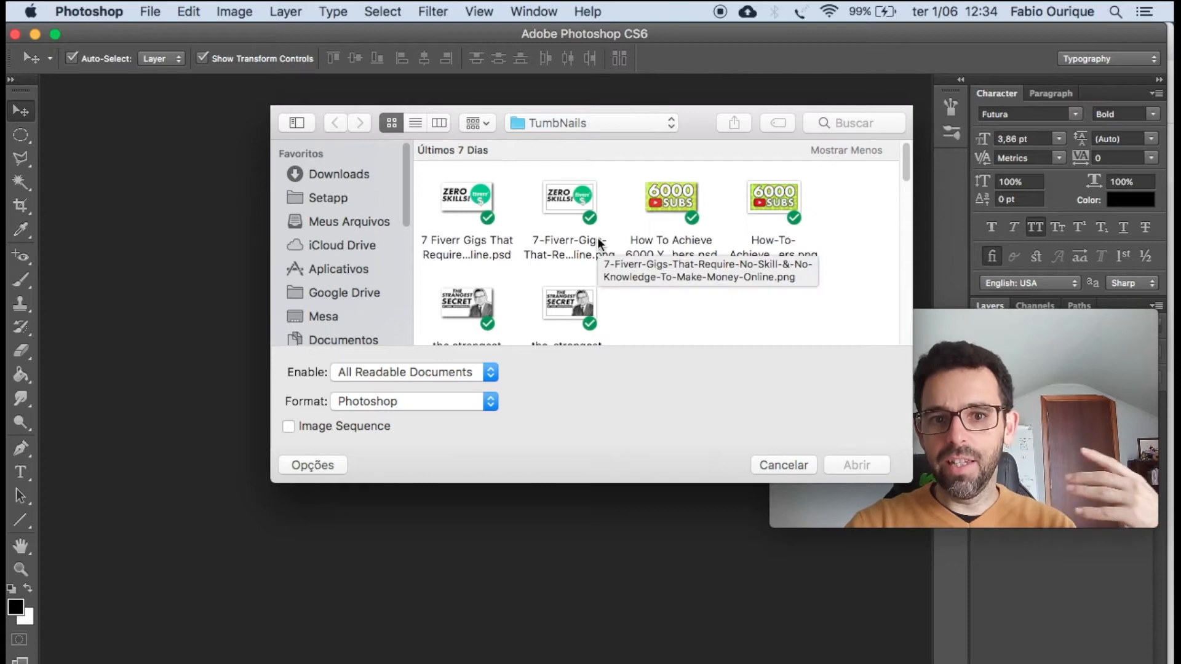
pyautogui.scroll(-5, 597, 240)
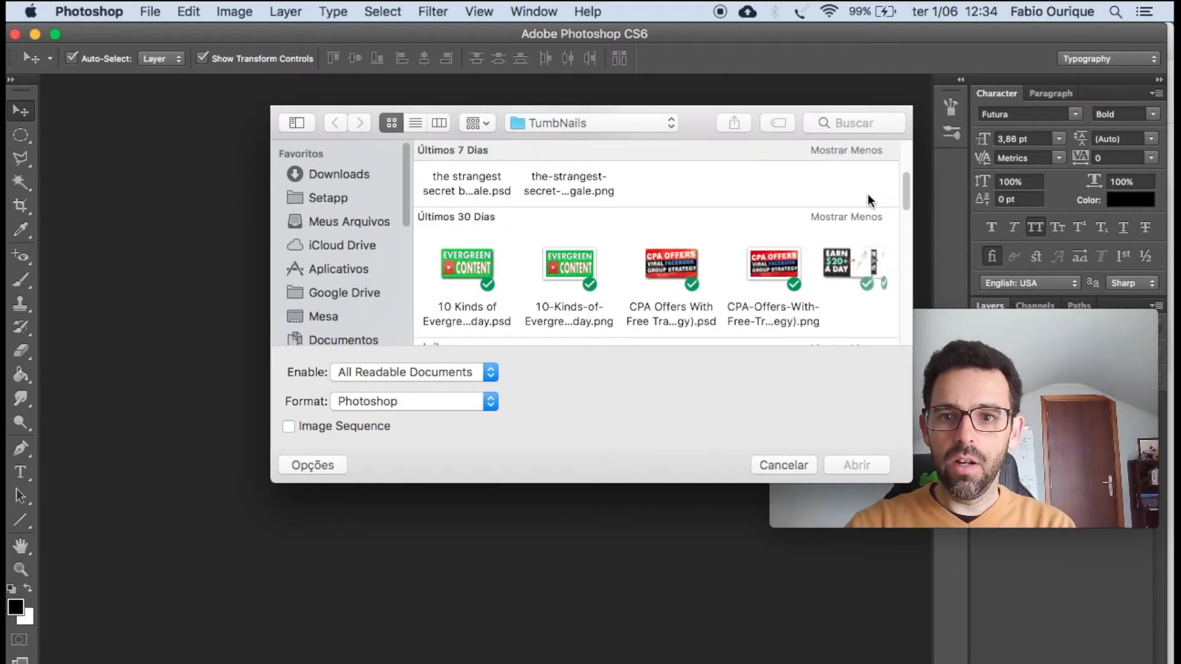
pyautogui.click(863, 218)
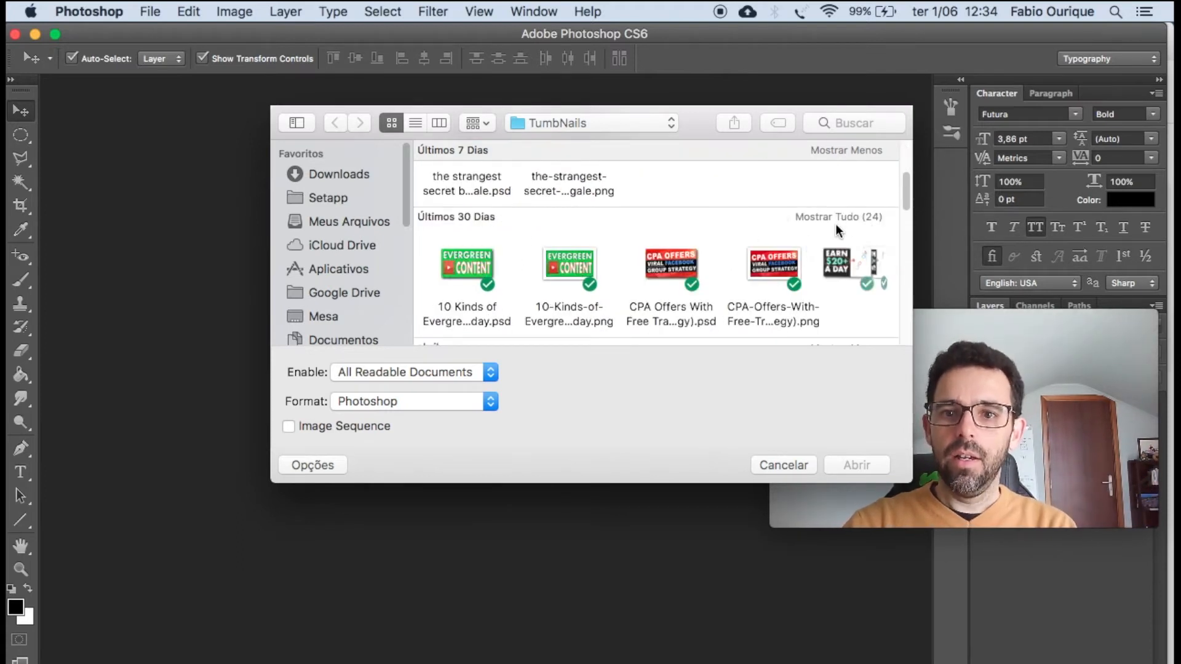
pyautogui.click(837, 217)
# Find the "How To Use TIKTOK To Grow Your YOUTUBE Channel.psd" thumbnail in the TumbNails folder and open it.
pyautogui.scroll(-3, 813, 225)
pyautogui.scroll(3, 813, 224)
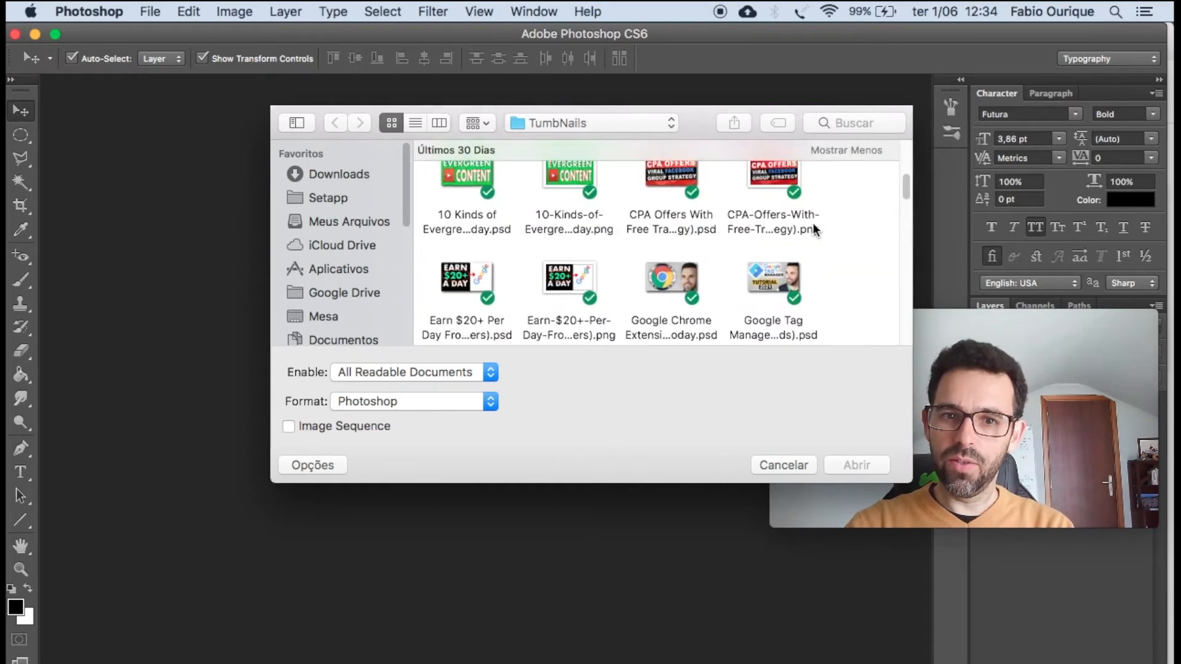
pyautogui.scroll(-5, 813, 225)
pyautogui.scroll(-8, 813, 224)
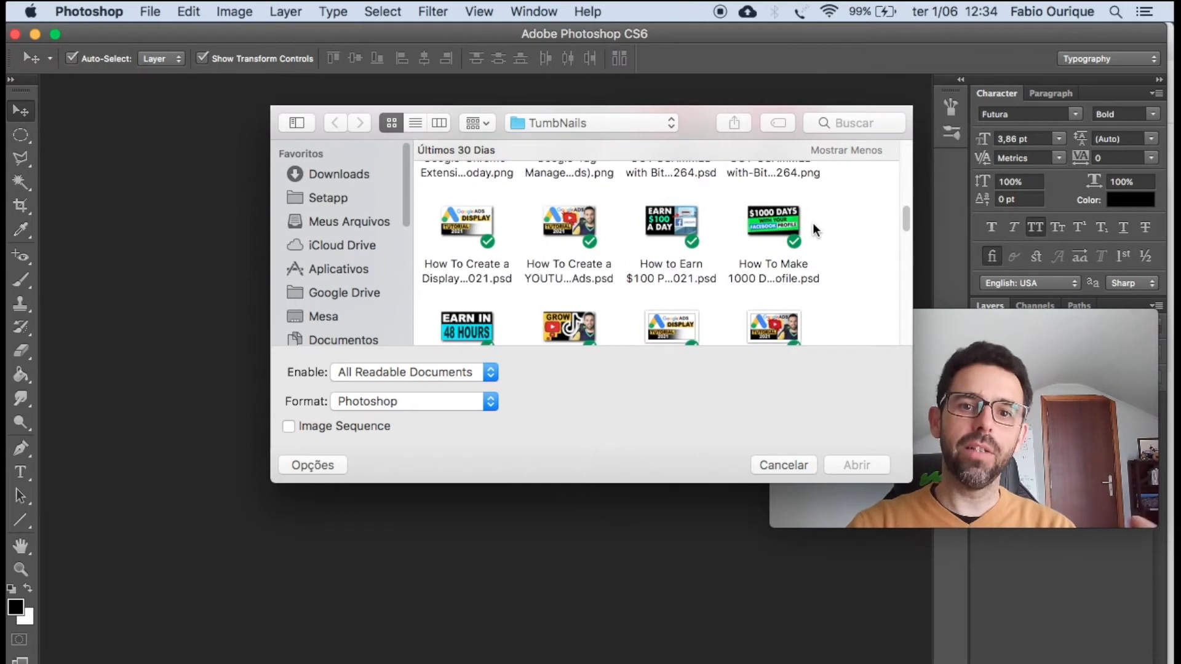
pyautogui.scroll(-3, 813, 229)
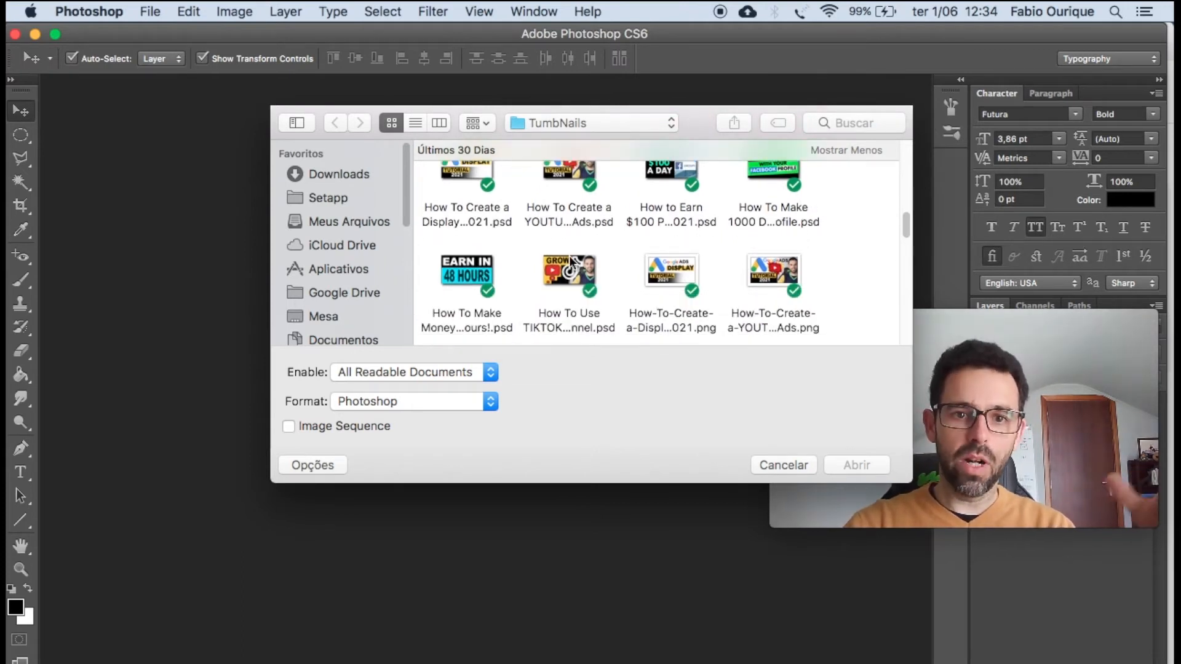
pyautogui.scroll(-2, 637, 250)
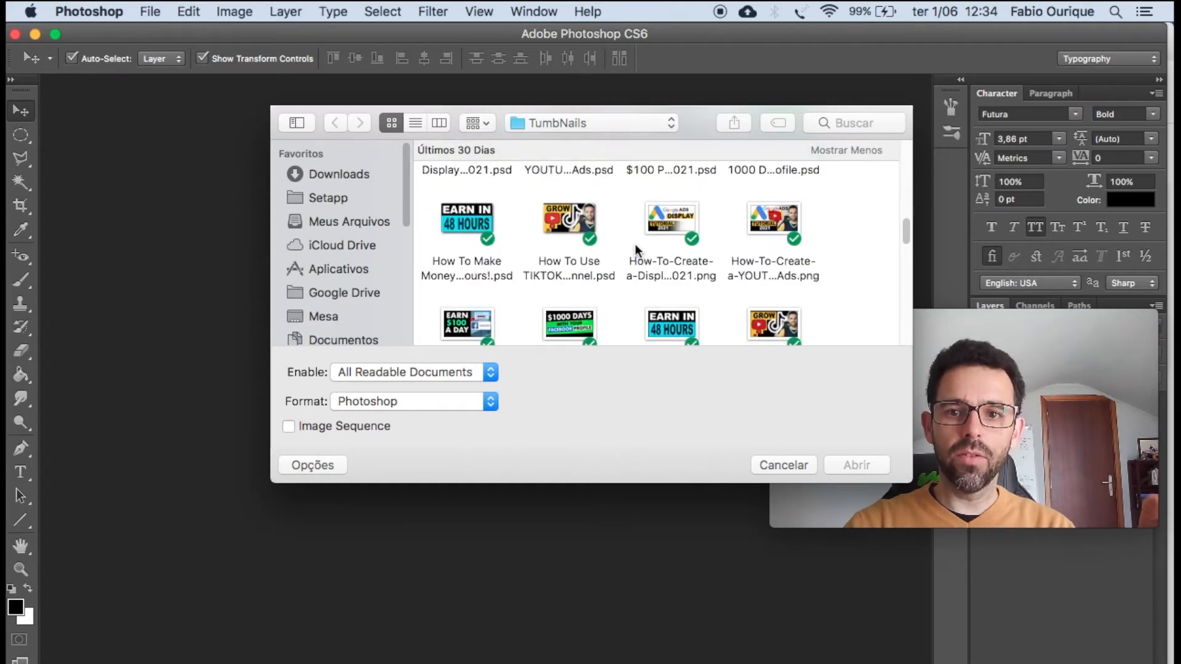
pyautogui.scroll(5, 636, 246)
pyautogui.scroll(-4, 636, 246)
pyautogui.scroll(-5, 634, 243)
pyautogui.scroll(5, 580, 243)
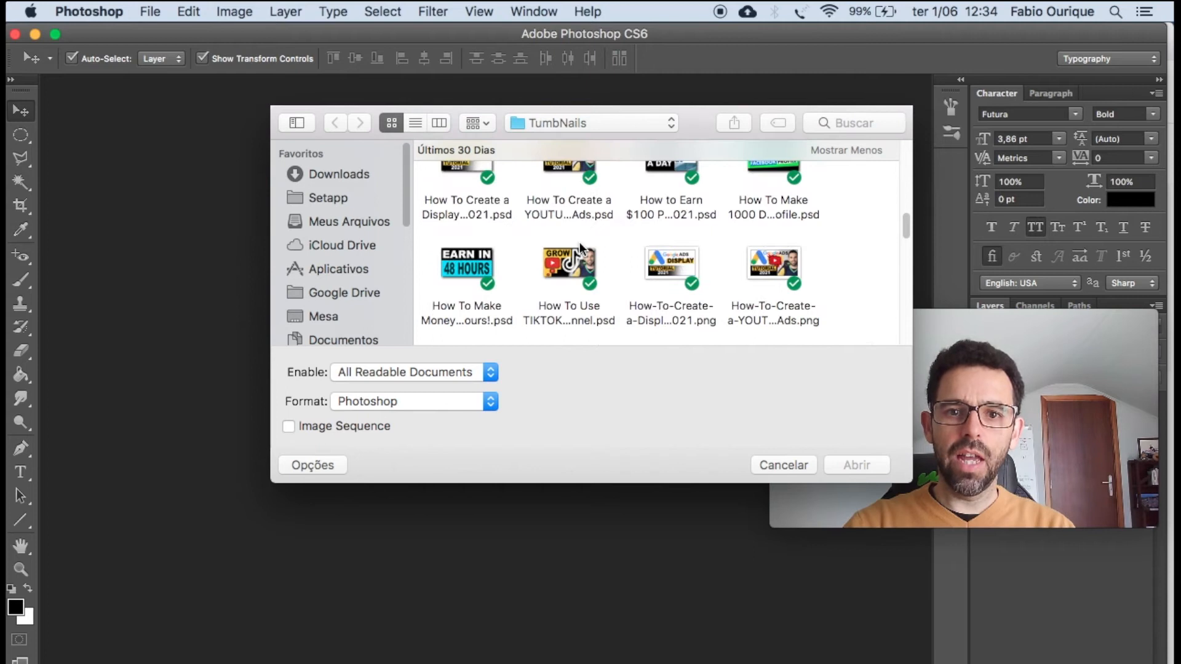
pyautogui.click(555, 272)
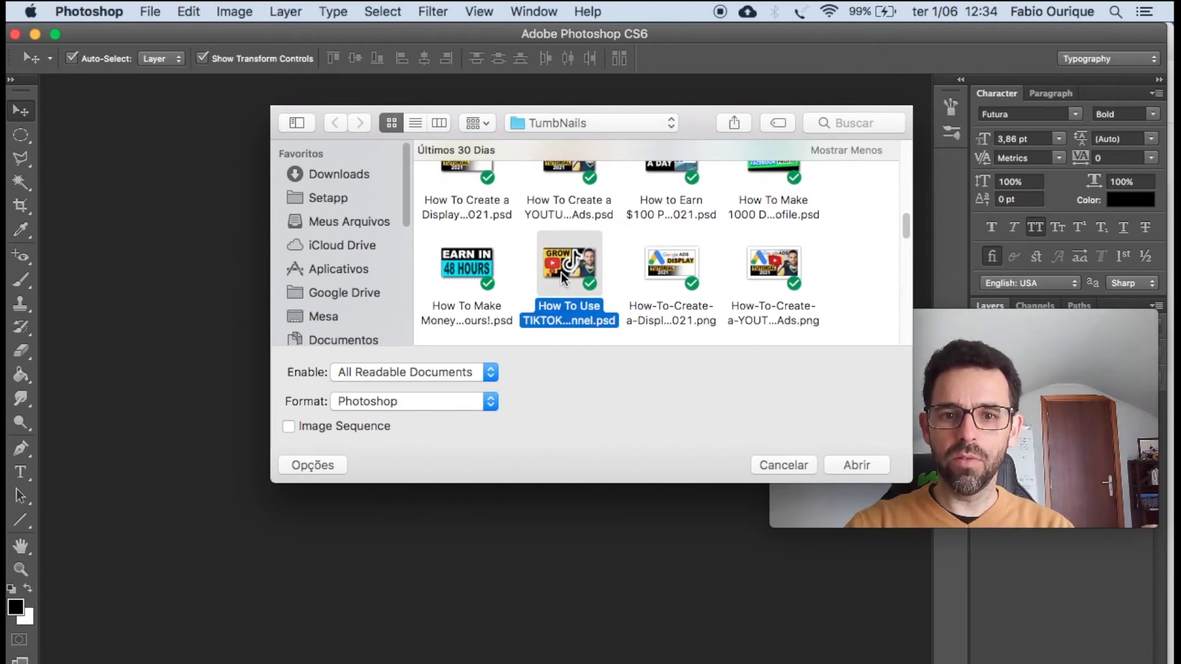
pyautogui.doubleClick(568, 272)
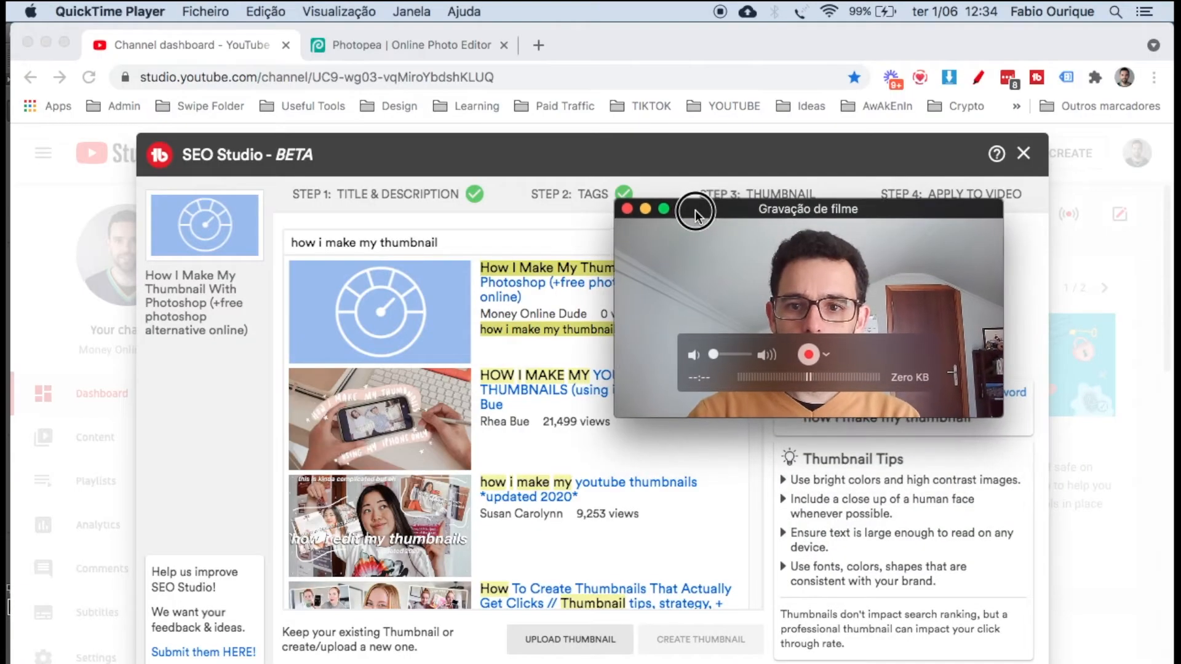
# Return to the TikTok thumbnail document in Photoshop and open its Image Size settings.
pyautogui.moveTo(695, 215); pyautogui.dragTo(696, 217)
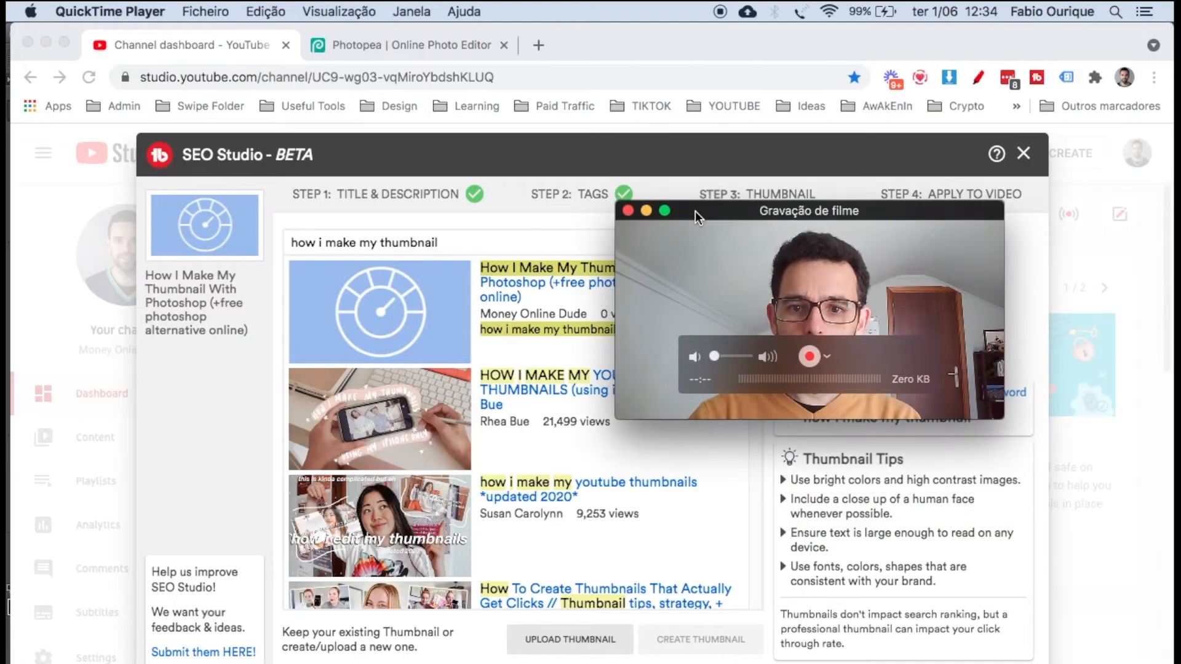
pyautogui.click(627, 211)
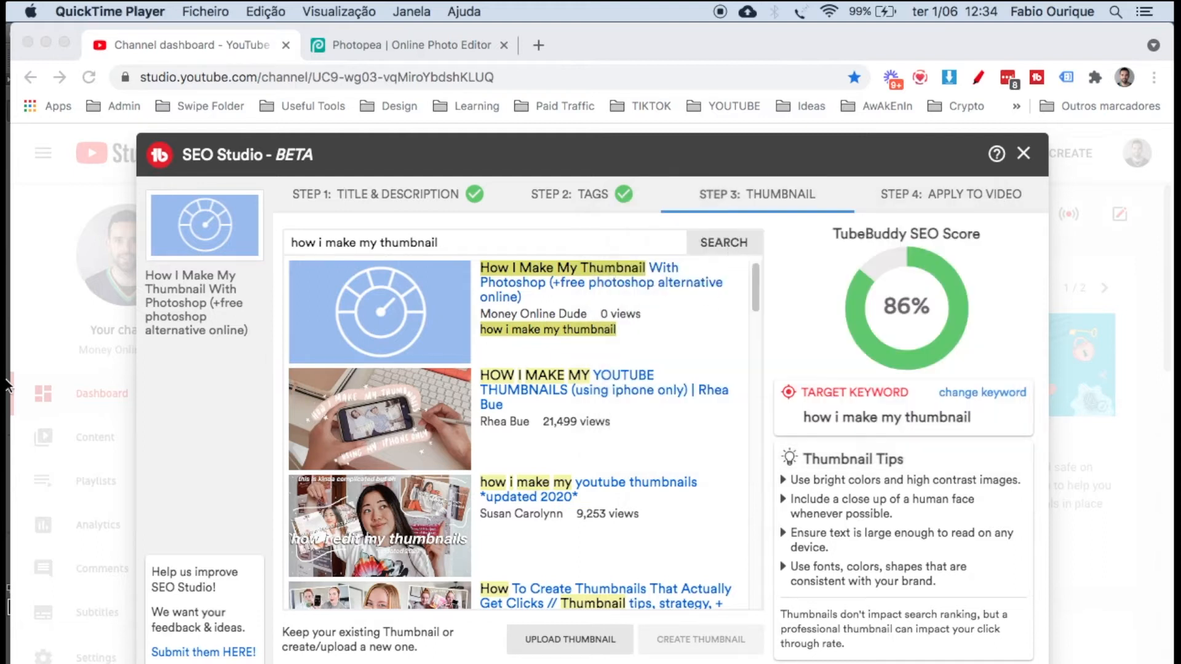
pyautogui.click(39, 343)
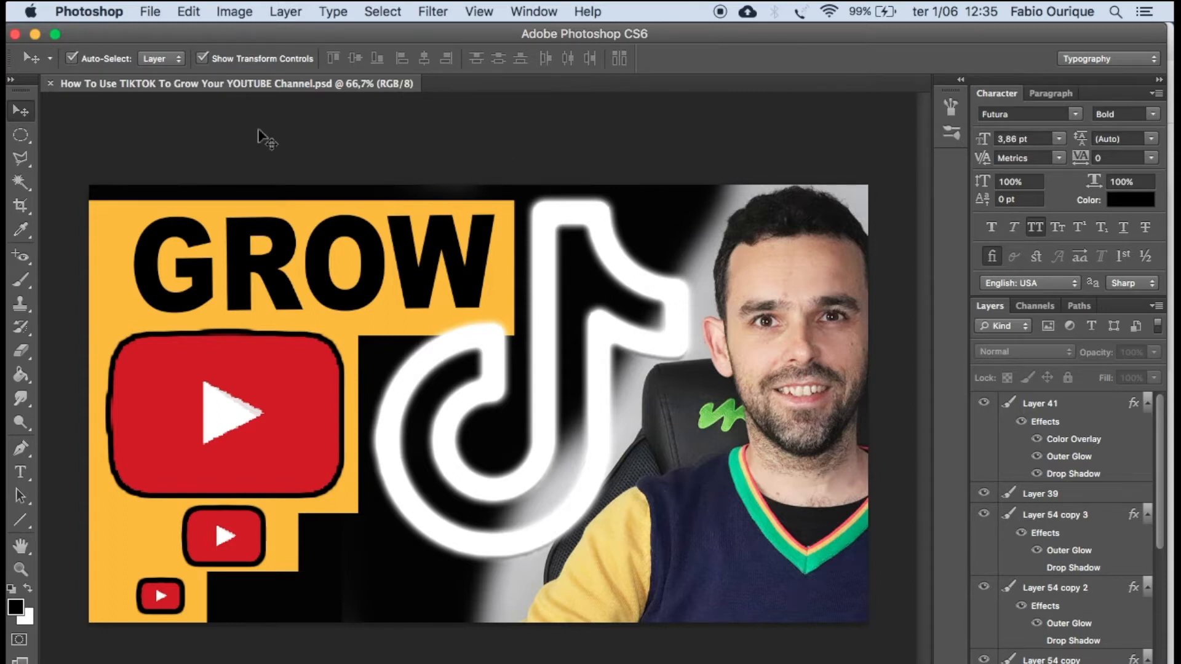
pyautogui.click(237, 9)
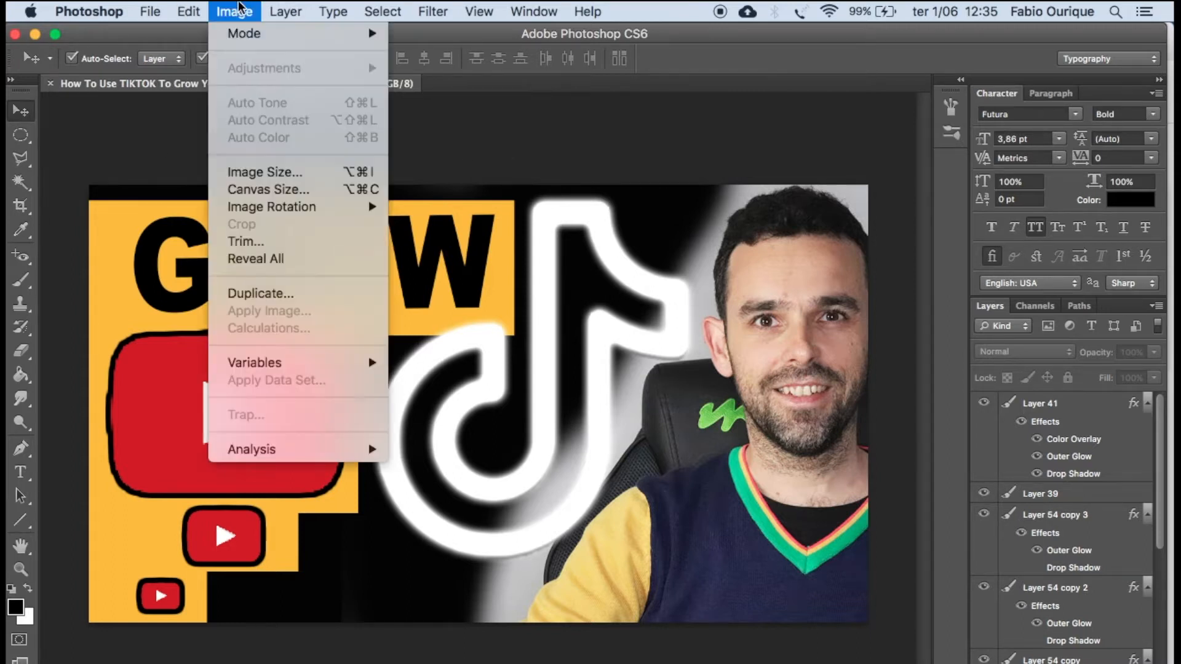
pyautogui.click(269, 172)
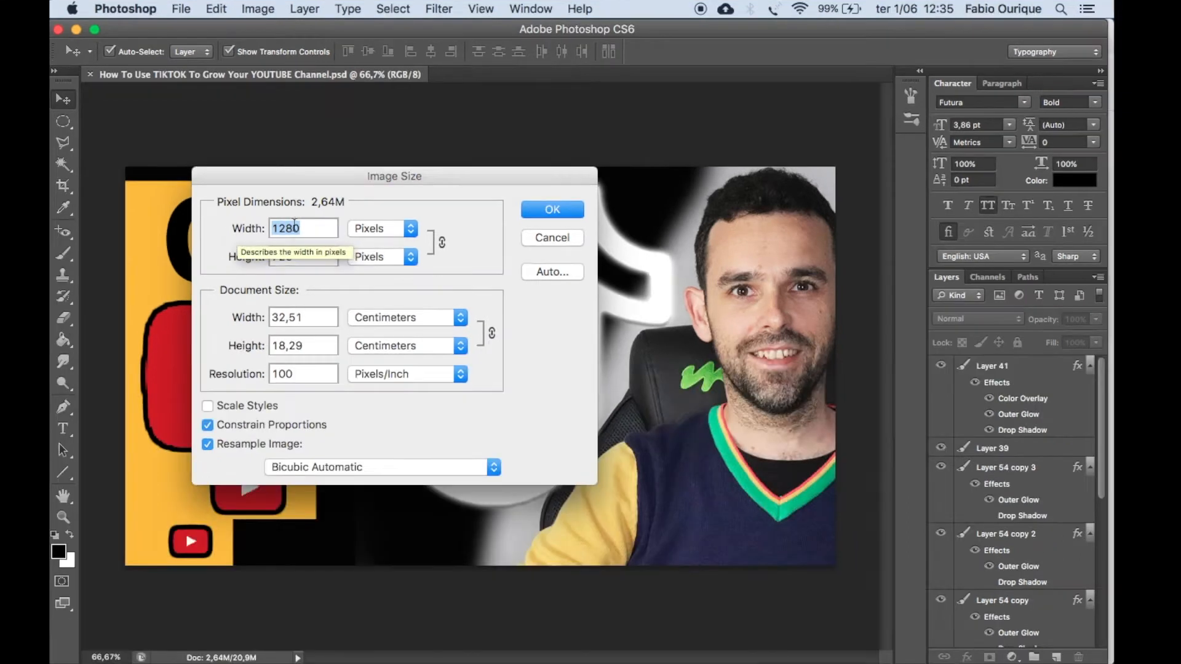
# Examine the pixel width and height in the Image Size settings and close them without changes.
pyautogui.click(306, 226)
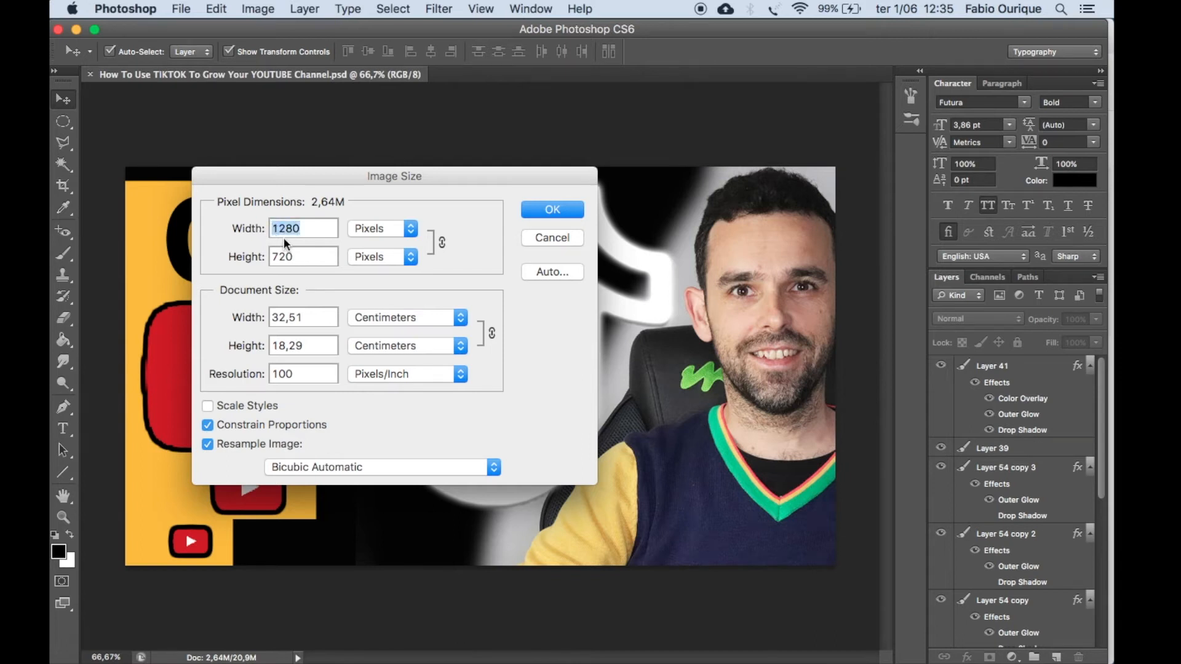
pyautogui.click(277, 229)
pyautogui.doubleClick(289, 258)
pyautogui.click(544, 239)
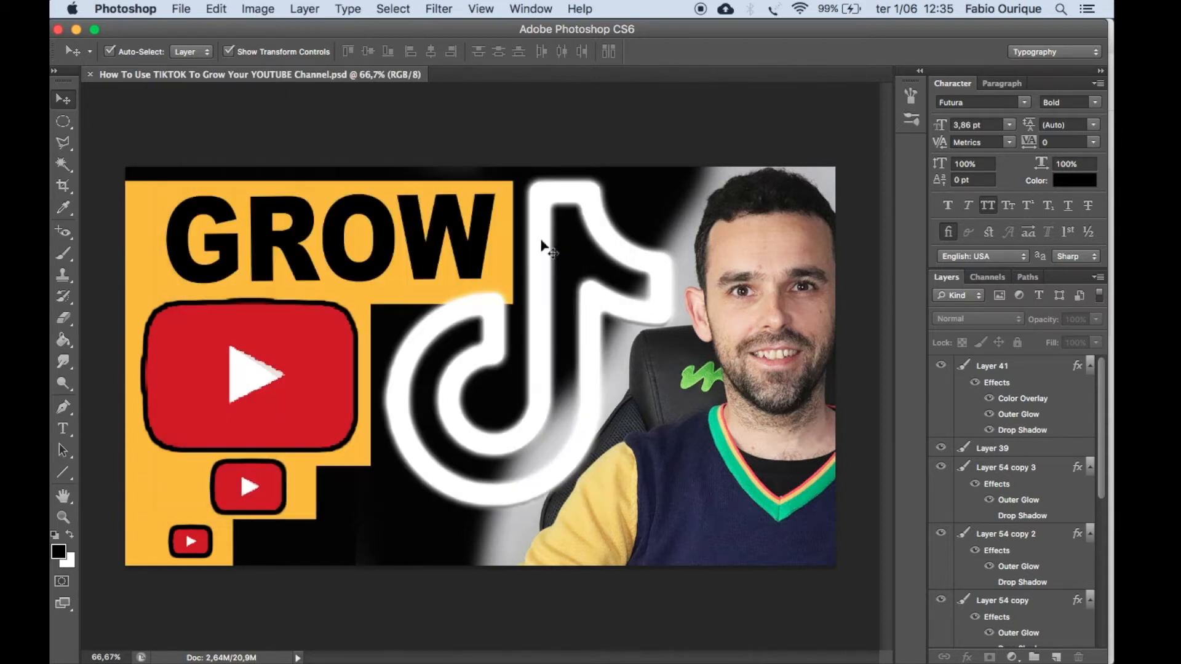
pyautogui.click(181, 8)
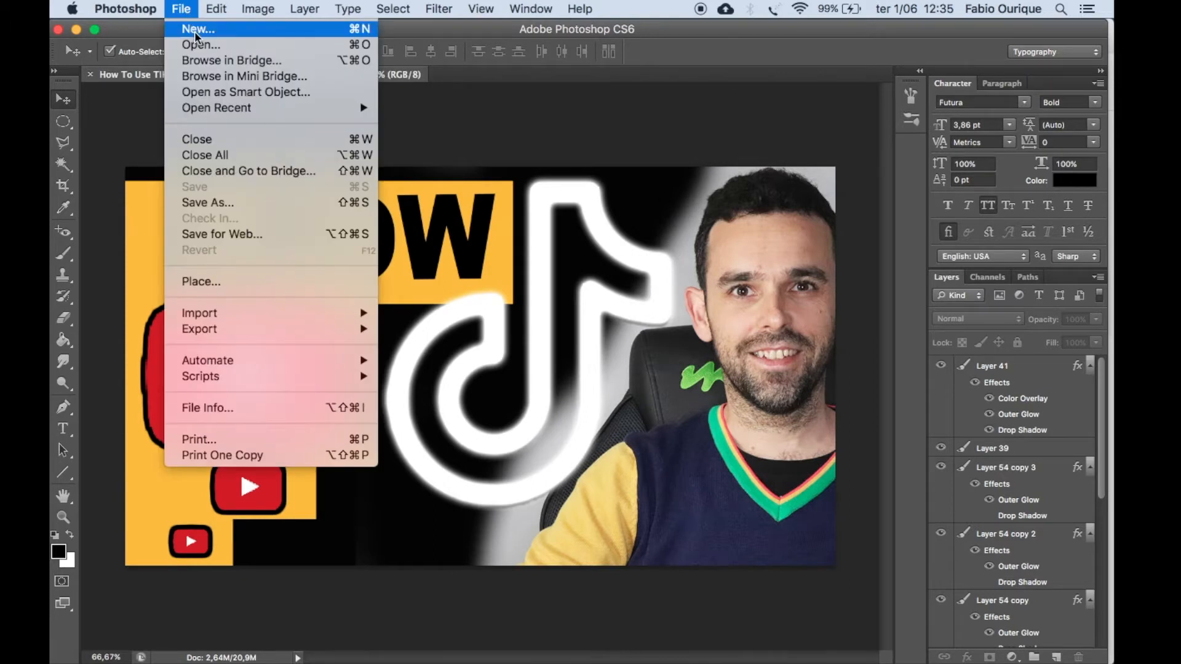
pyautogui.click(194, 31)
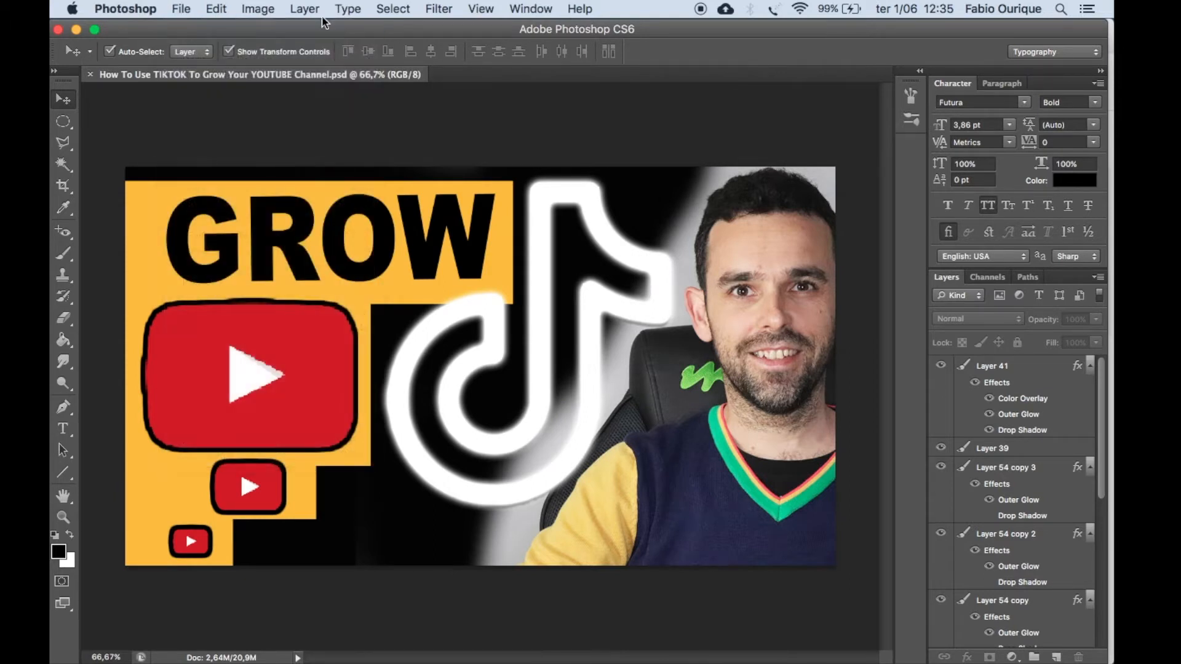
pyautogui.click(449, 242)
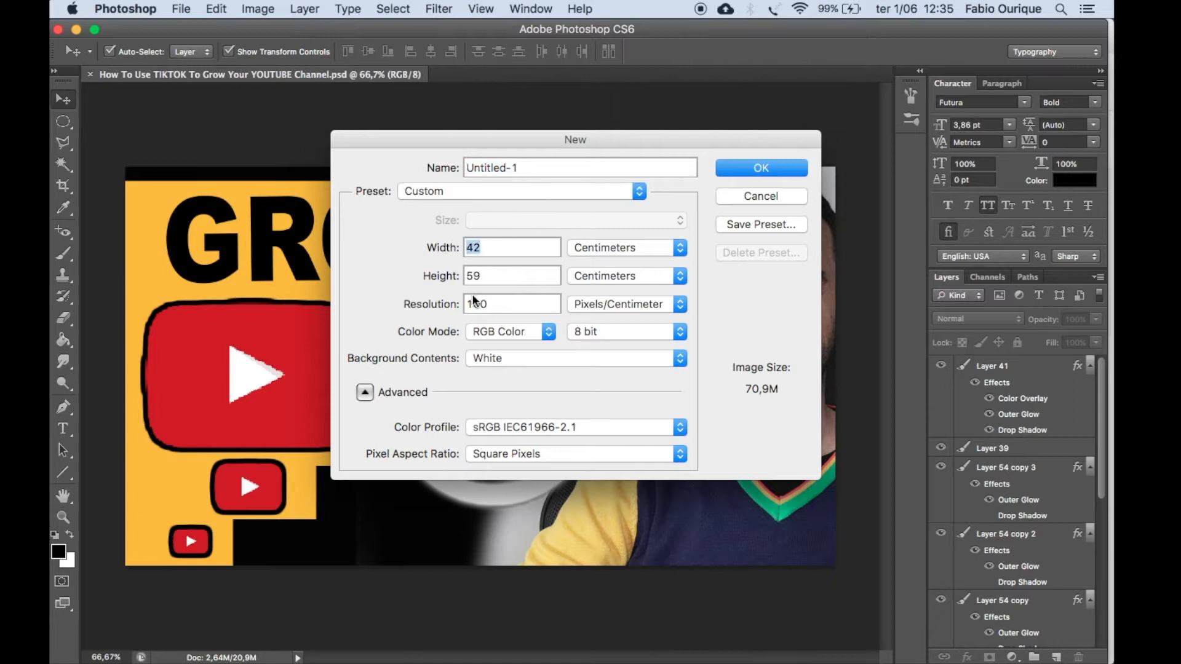
pyautogui.click(758, 197)
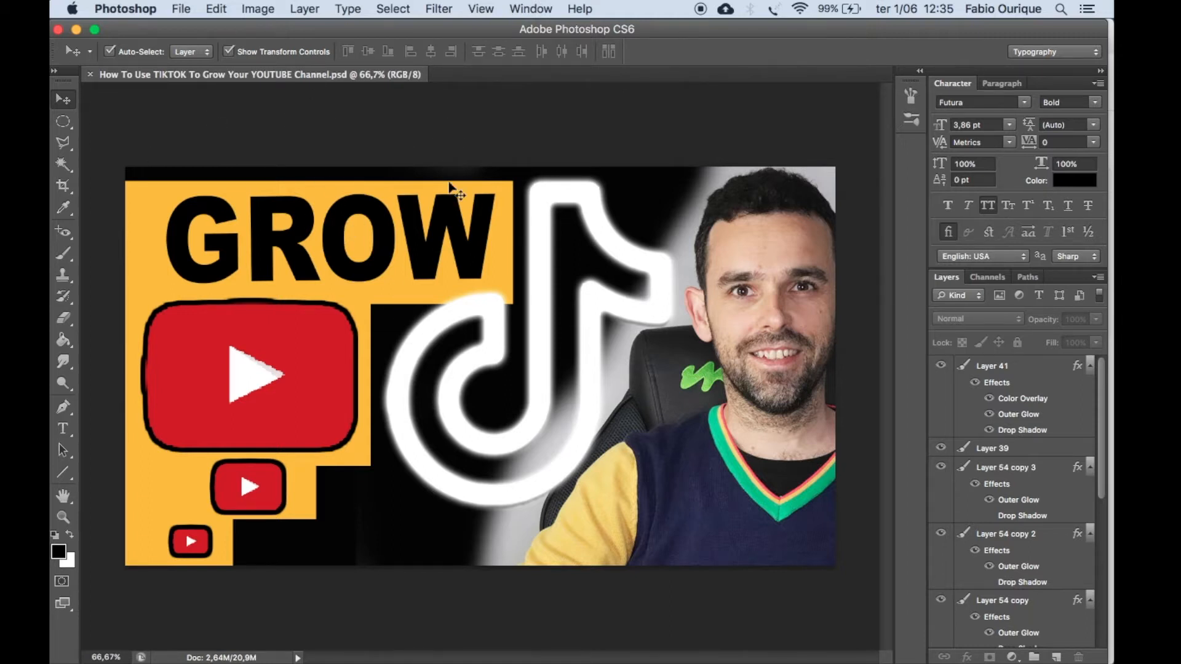
# Delete the portrait photo layer and the white TikTok logo layer from the thumbnail.
pyautogui.click(798, 284)
pyautogui.moveTo(755, 276); pyautogui.dragTo(711, 304)
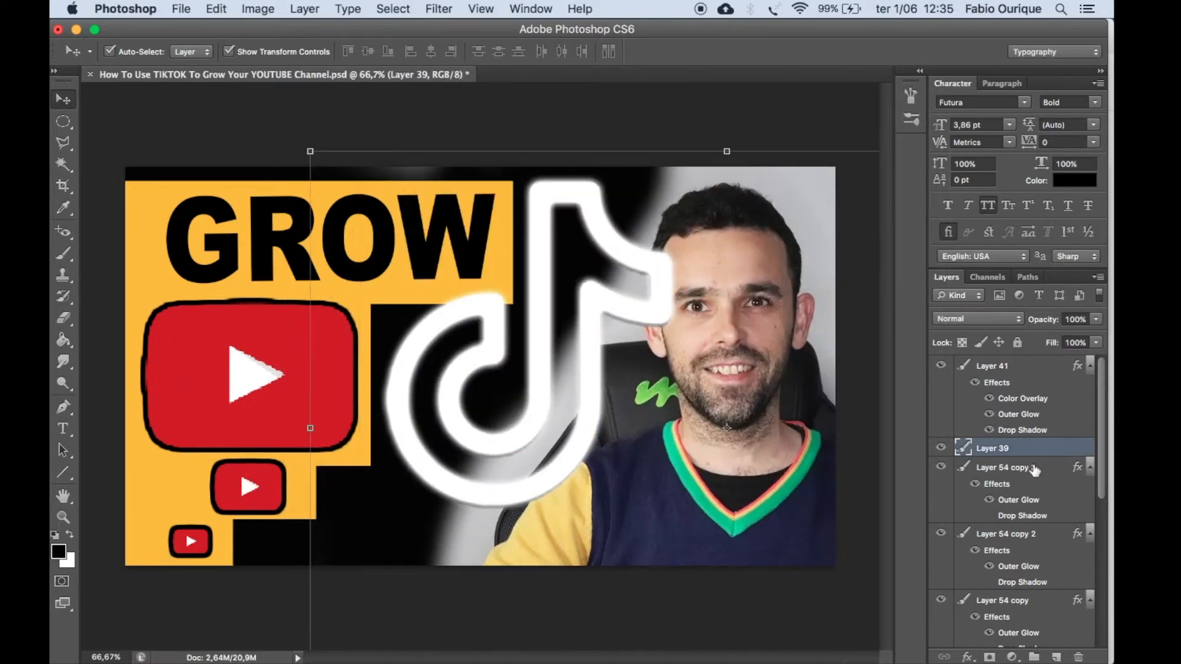
pyautogui.moveTo(1033, 452); pyautogui.dragTo(1078, 657)
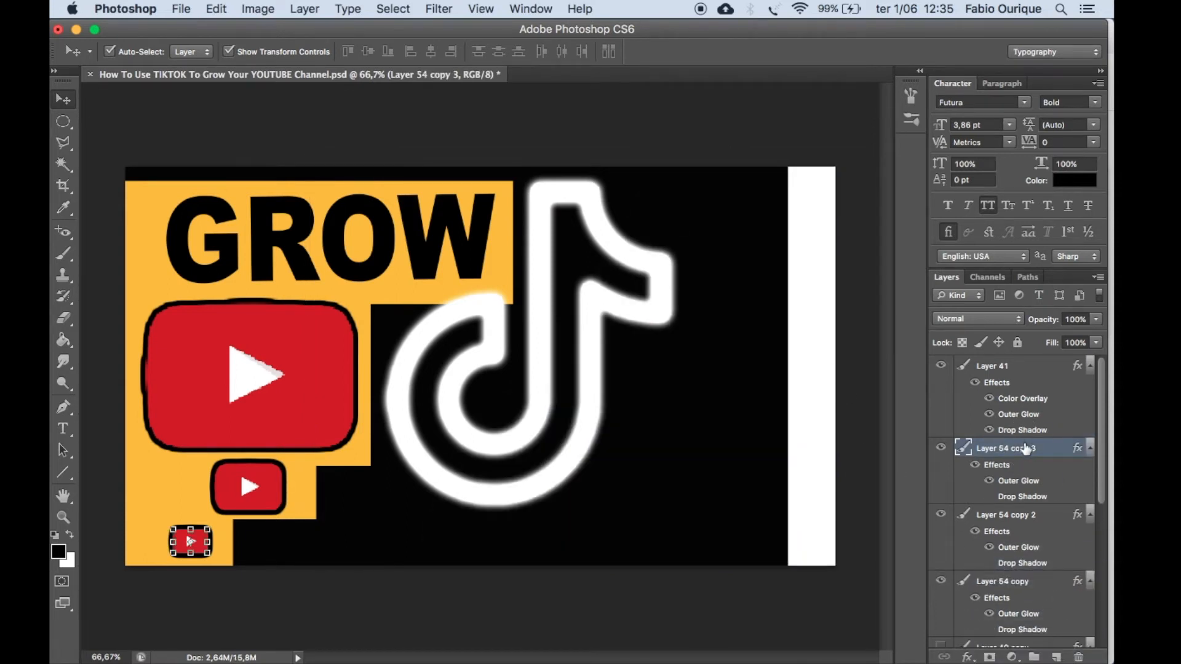
pyautogui.click(645, 308)
pyautogui.click(649, 312)
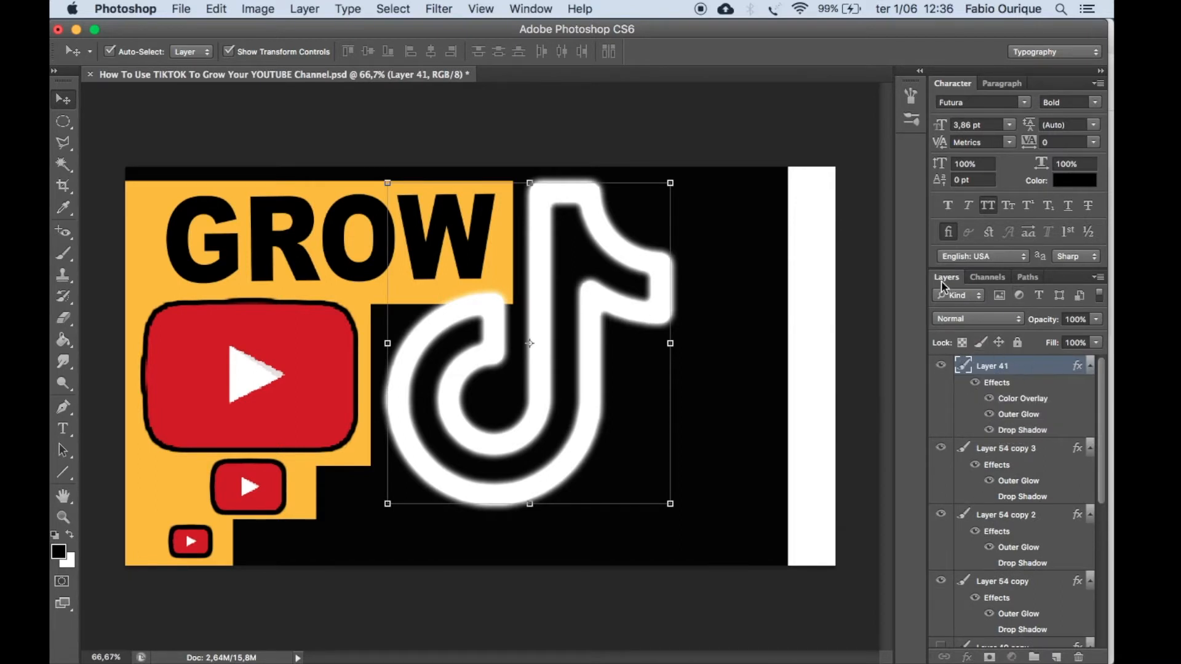
pyautogui.moveTo(1026, 366); pyautogui.dragTo(1081, 656)
# Stretch the black background layer sideways to cover the white strip along the canvas edge.
pyautogui.click(825, 330)
pyautogui.click(668, 335)
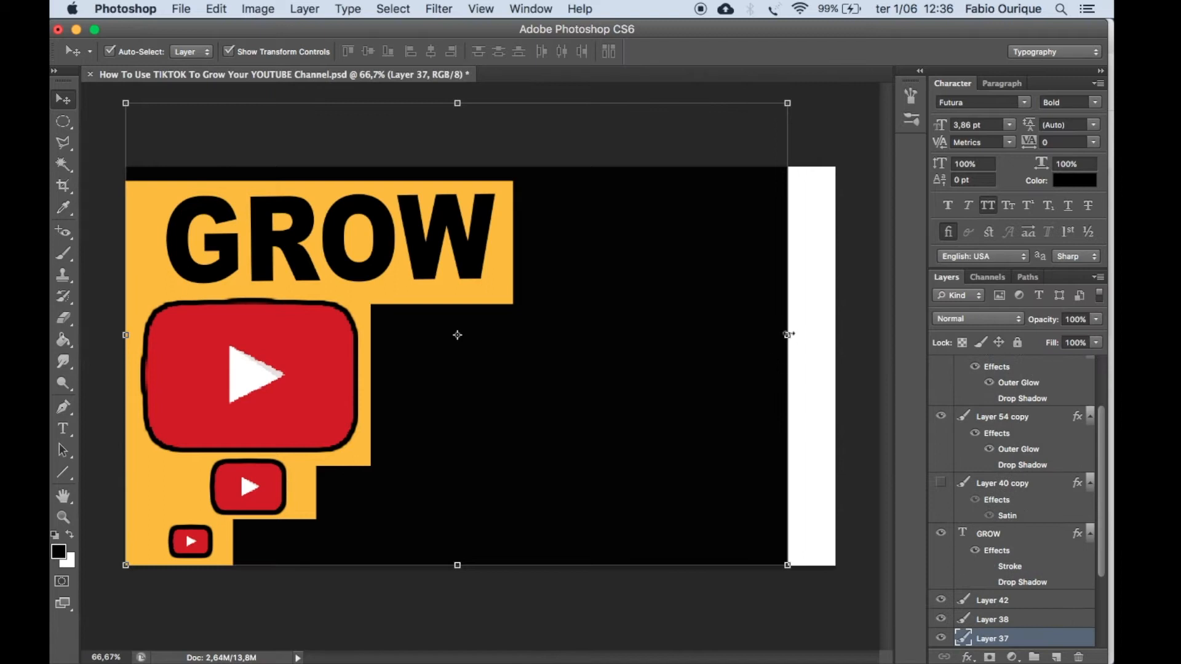
pyautogui.moveTo(787, 332); pyautogui.dragTo(858, 334)
pyautogui.press('Return')
# Delete the yellow stepped backdrop layer and the two smaller YouTube logo layers.
pyautogui.moveTo(486, 292); pyautogui.dragTo(711, 295)
pyautogui.moveTo(1061, 617); pyautogui.dragTo(1078, 656)
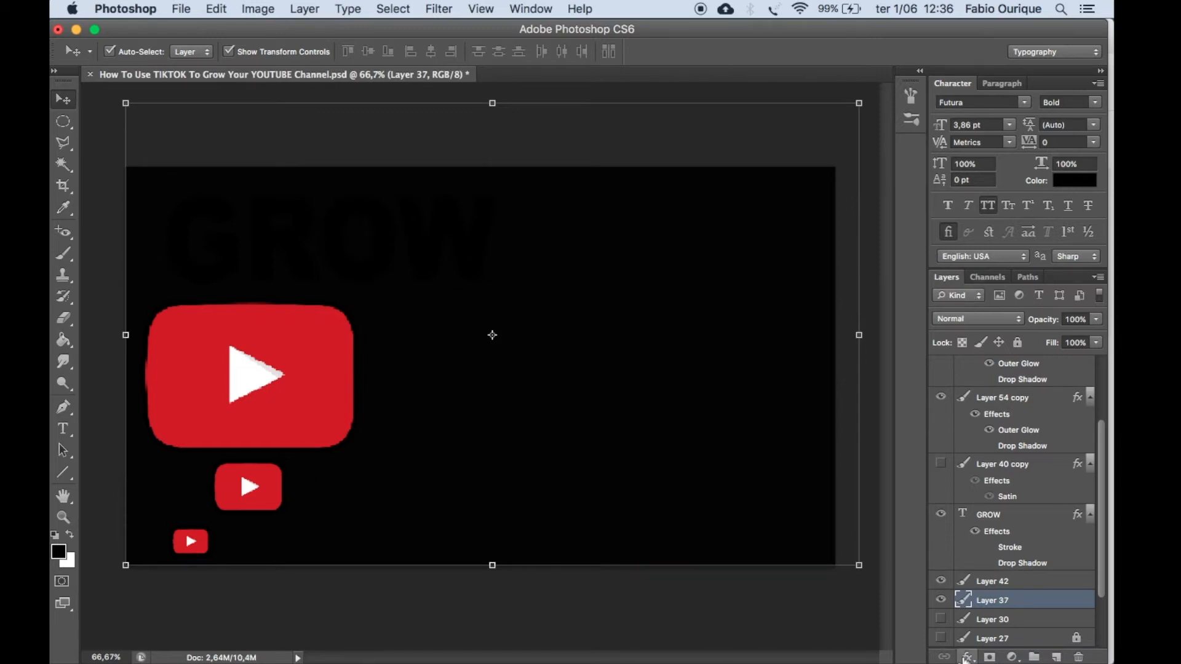
pyautogui.click(1013, 637)
pyautogui.scroll(3, 1021, 365)
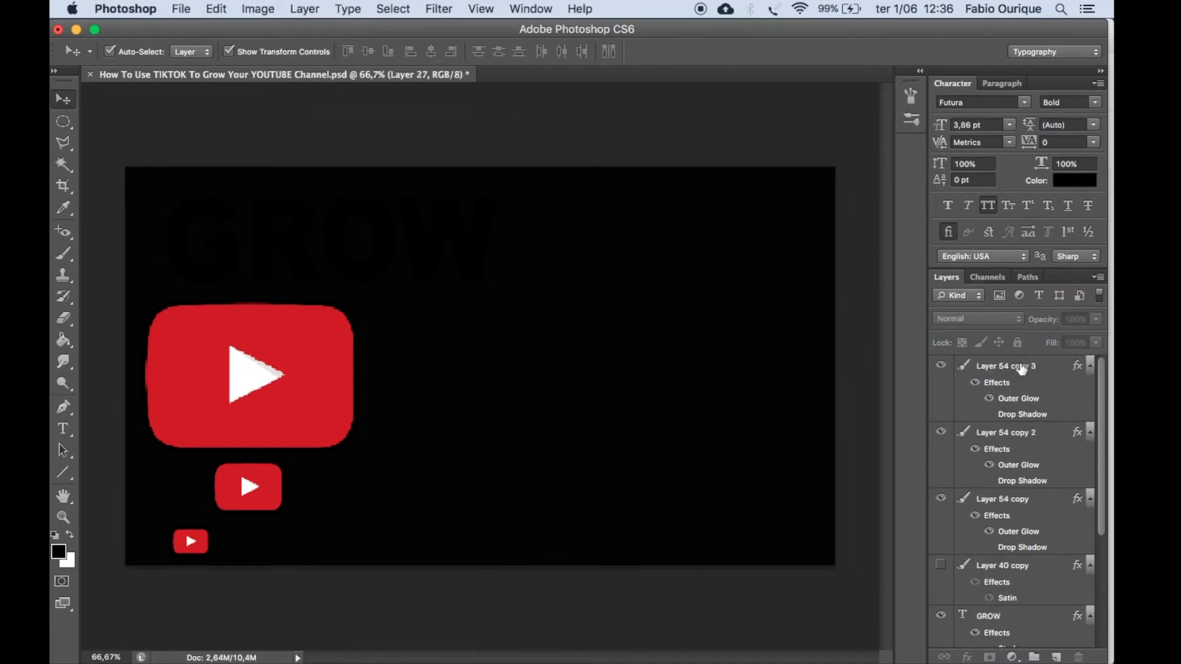
pyautogui.click(991, 367)
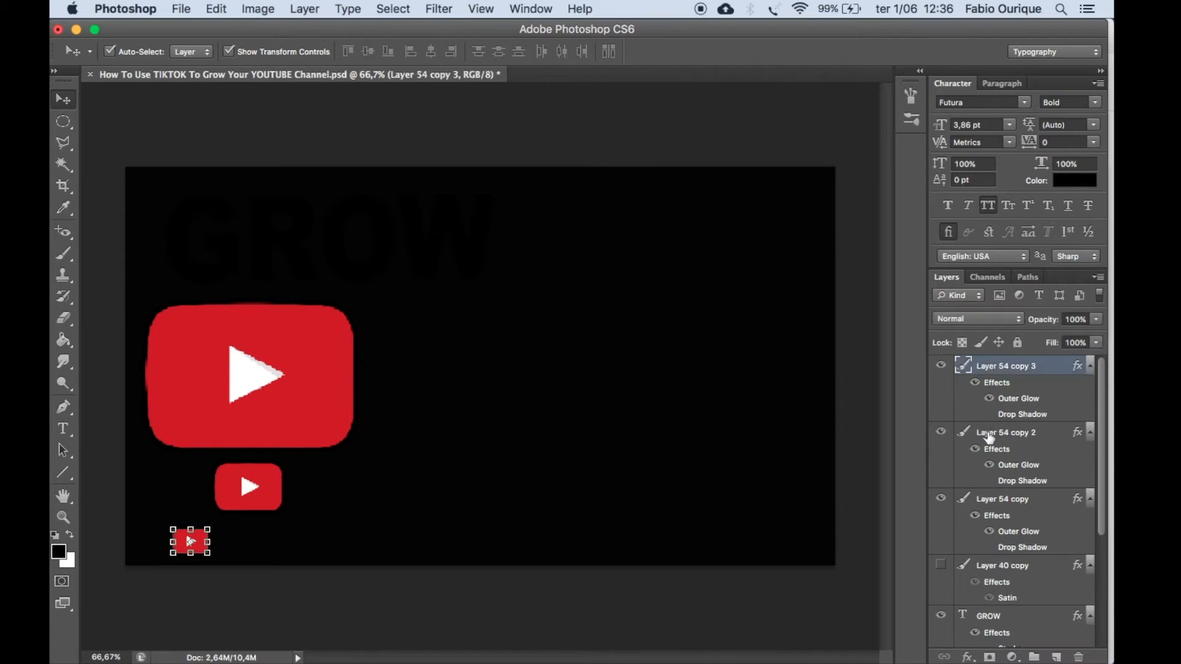
pyautogui.scroll(-4, 1016, 431)
pyautogui.scroll(4, 1017, 430)
pyautogui.click(996, 444)
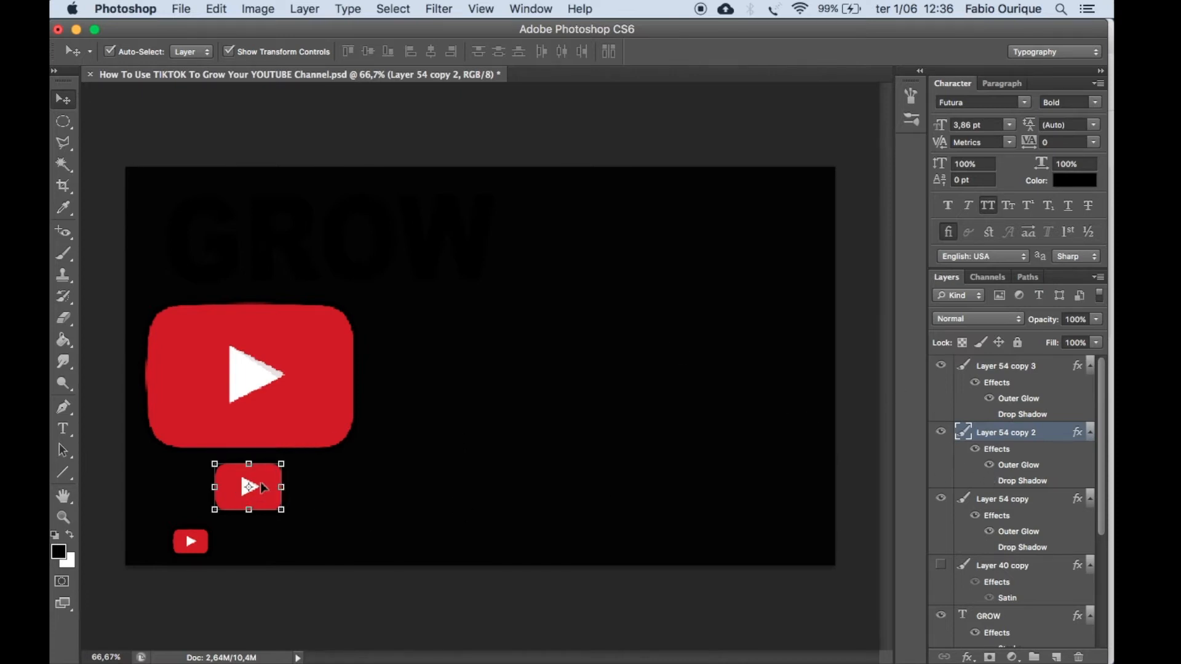
pyautogui.moveTo(996, 432); pyautogui.dragTo(1078, 657)
pyautogui.click(190, 541)
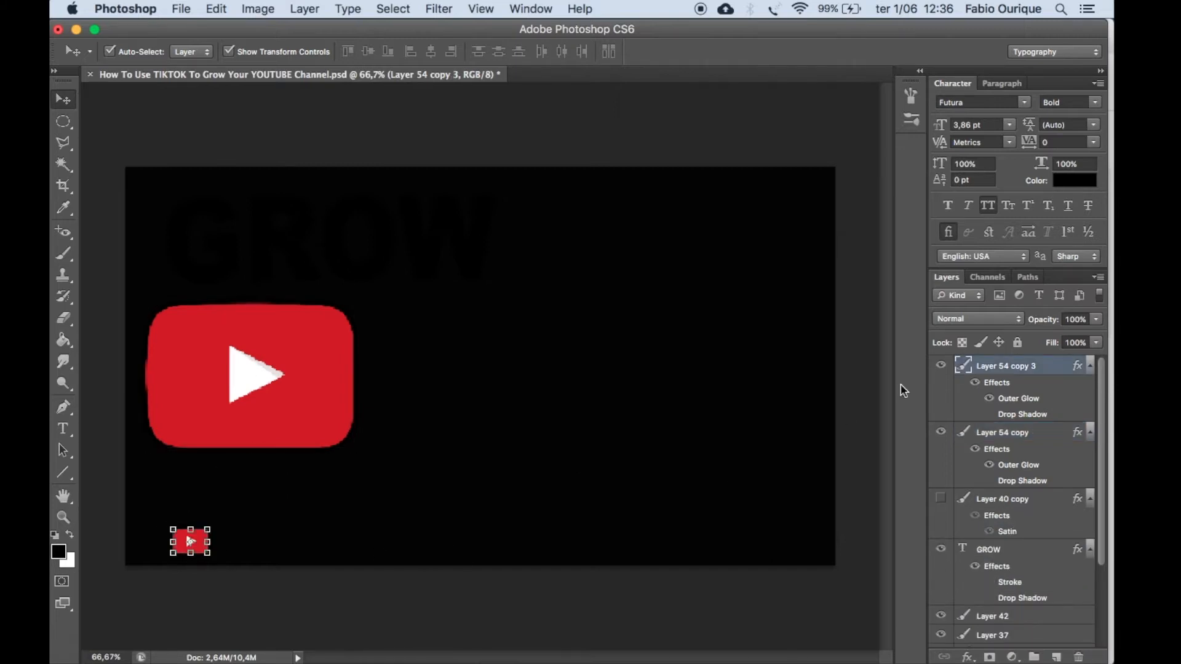
pyautogui.moveTo(988, 382); pyautogui.dragTo(1078, 657)
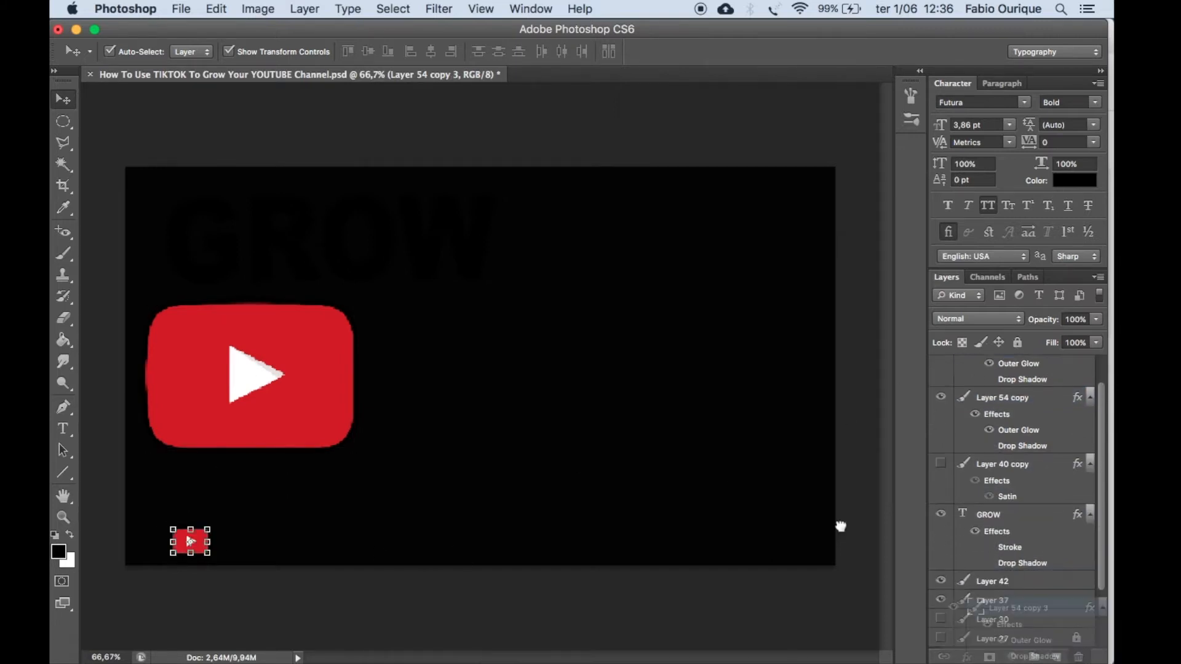
# Move the large YouTube logo to the upper centre of the canvas and add the text "Thumbnails" at 72 pt.
pyautogui.moveTo(289, 392); pyautogui.dragTo(485, 249)
pyautogui.click(63, 428)
pyautogui.click(316, 410)
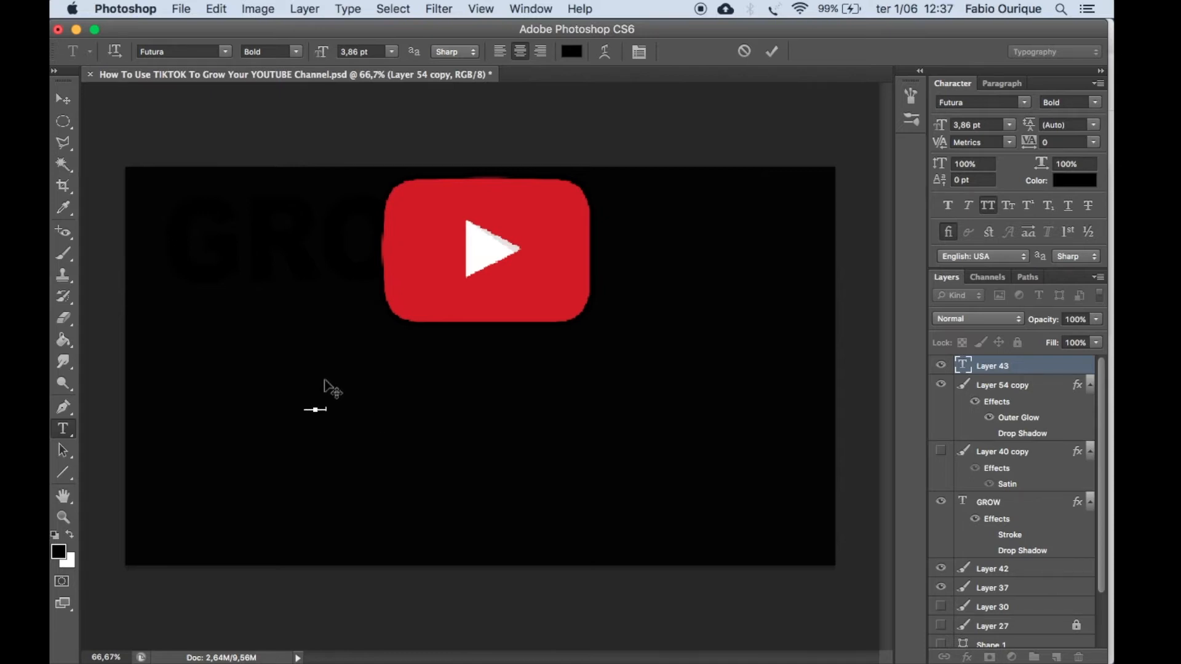
pyautogui.press('super+a')
pyautogui.click(394, 54)
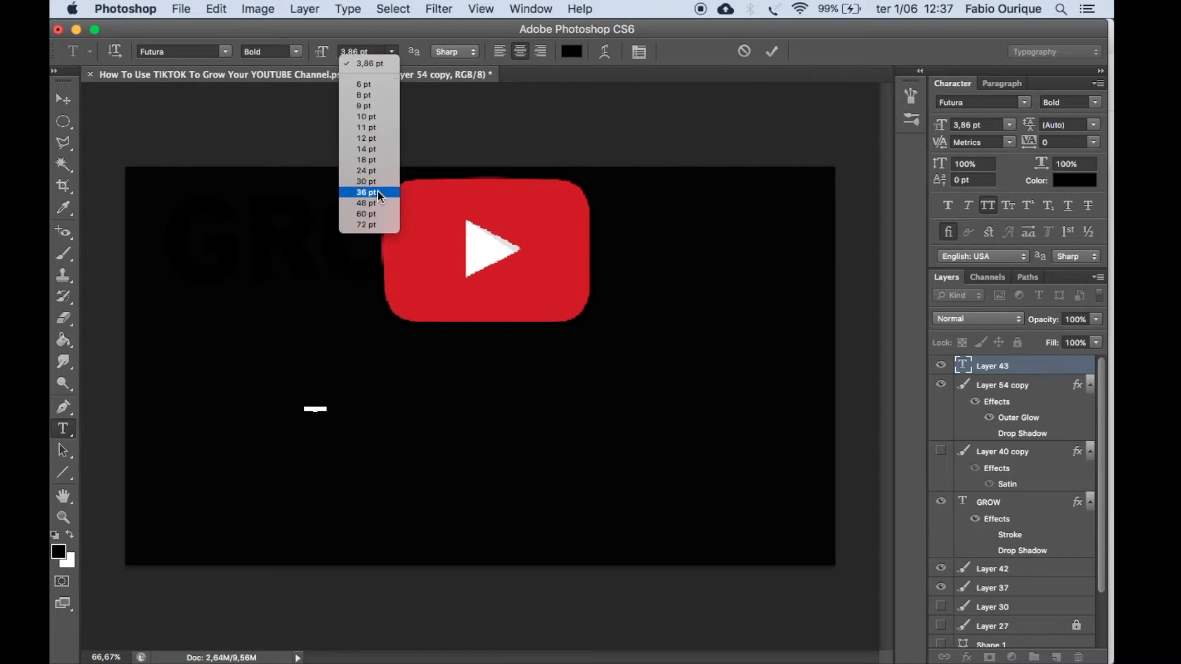
pyautogui.click(373, 225)
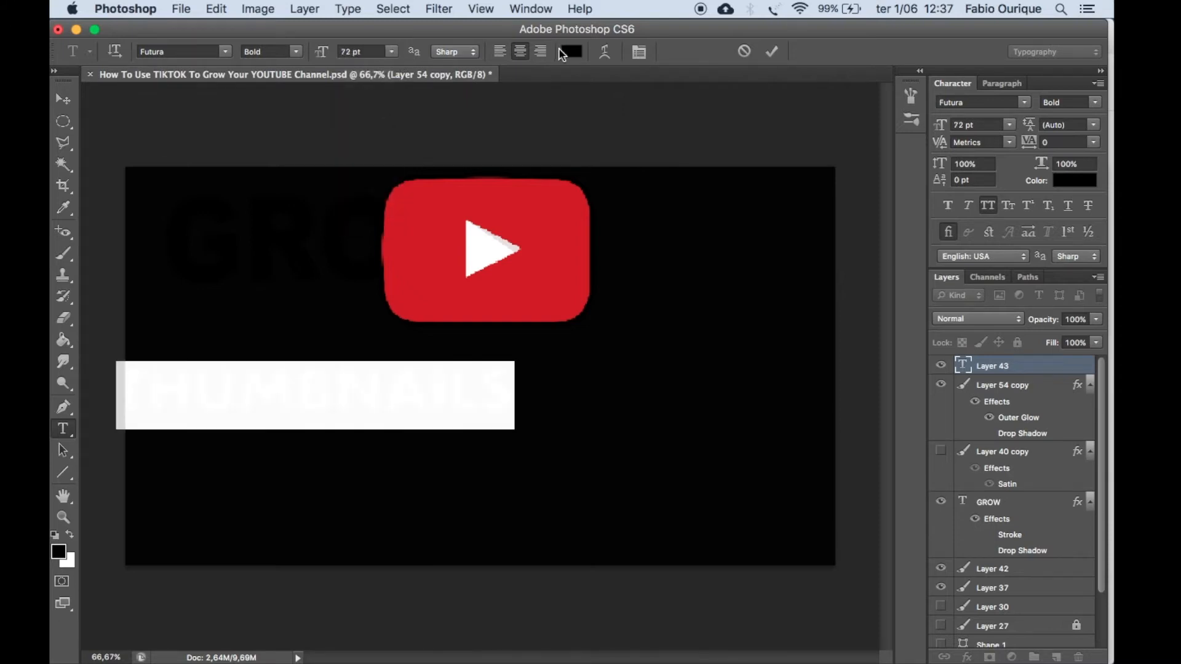
# Color the Thumbnails text white (ffffff) and move it to the lower middle of the canvas below the logo.
pyautogui.click(578, 53)
pyautogui.moveTo(659, 253); pyautogui.dragTo(629, 153)
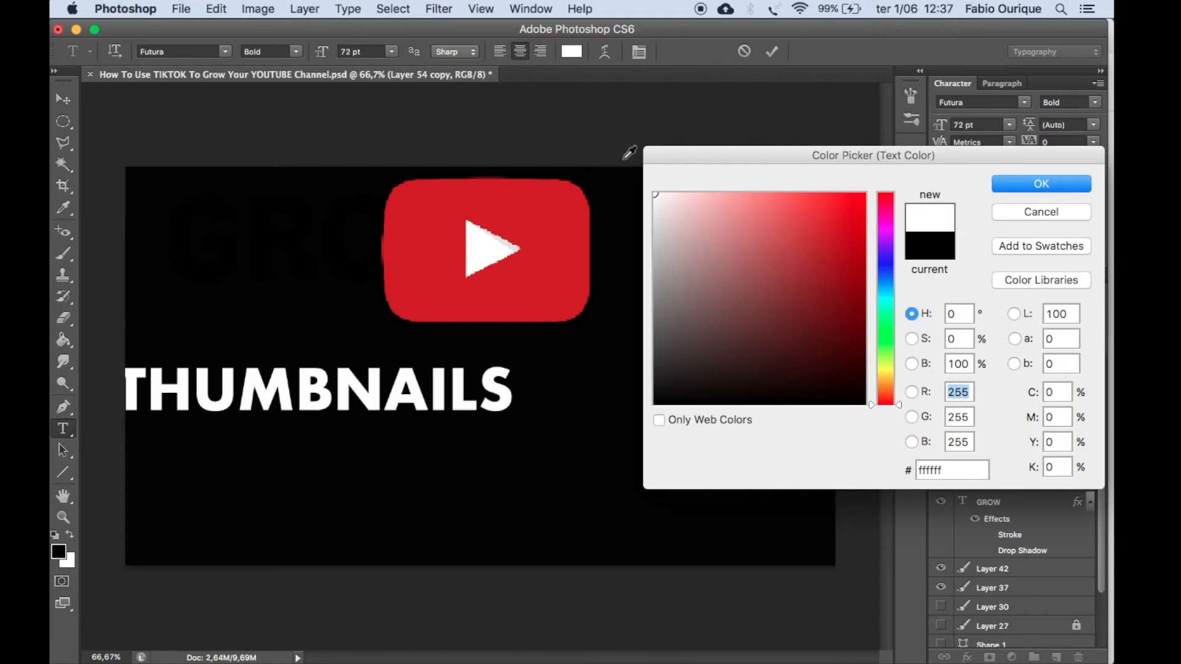
pyautogui.click(1003, 184)
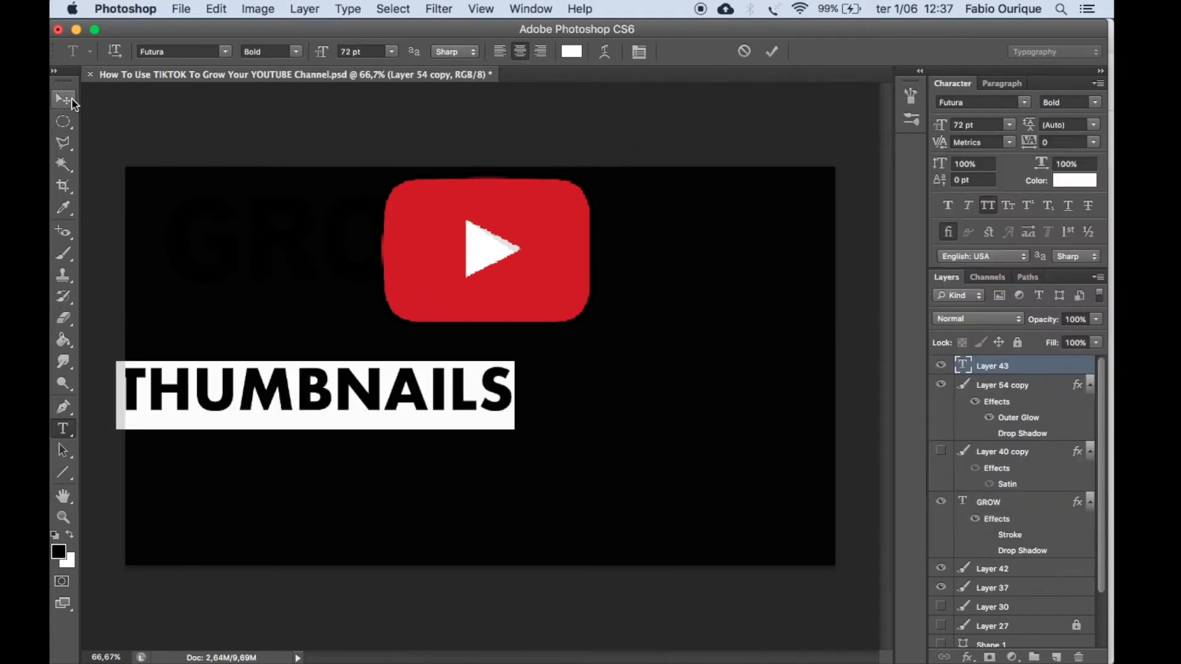
pyautogui.click(63, 99)
pyautogui.moveTo(338, 394); pyautogui.dragTo(480, 454)
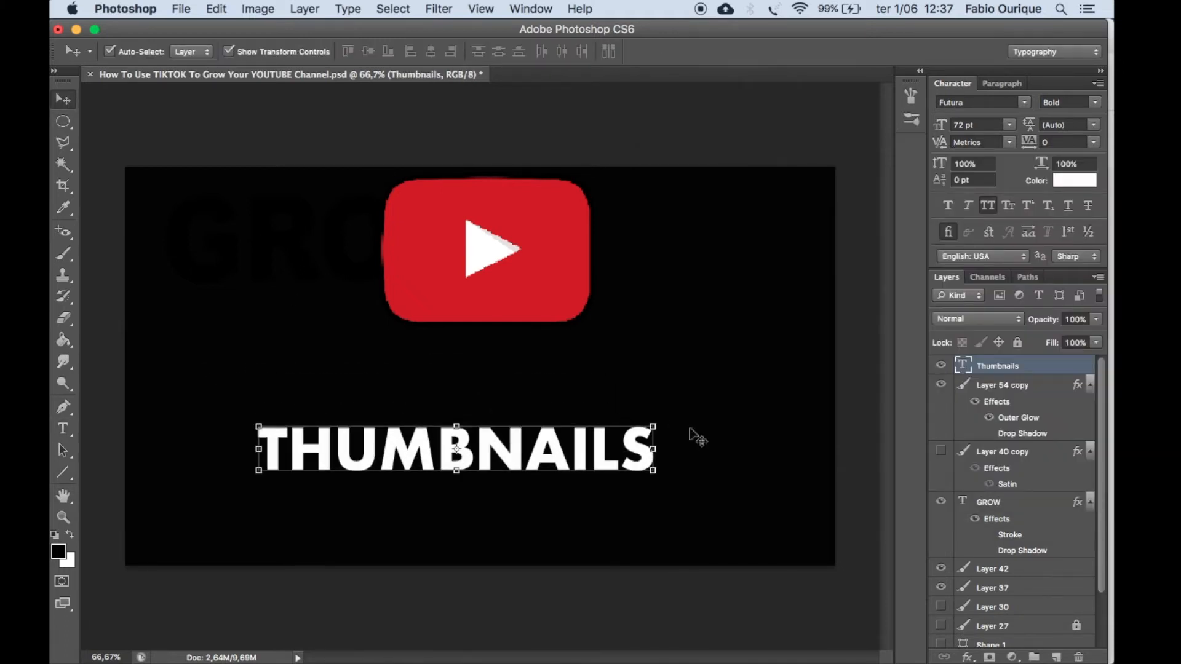
# Review the available fonts for the Thumbnails text and pick Futura.
pyautogui.doubleClick(963, 367)
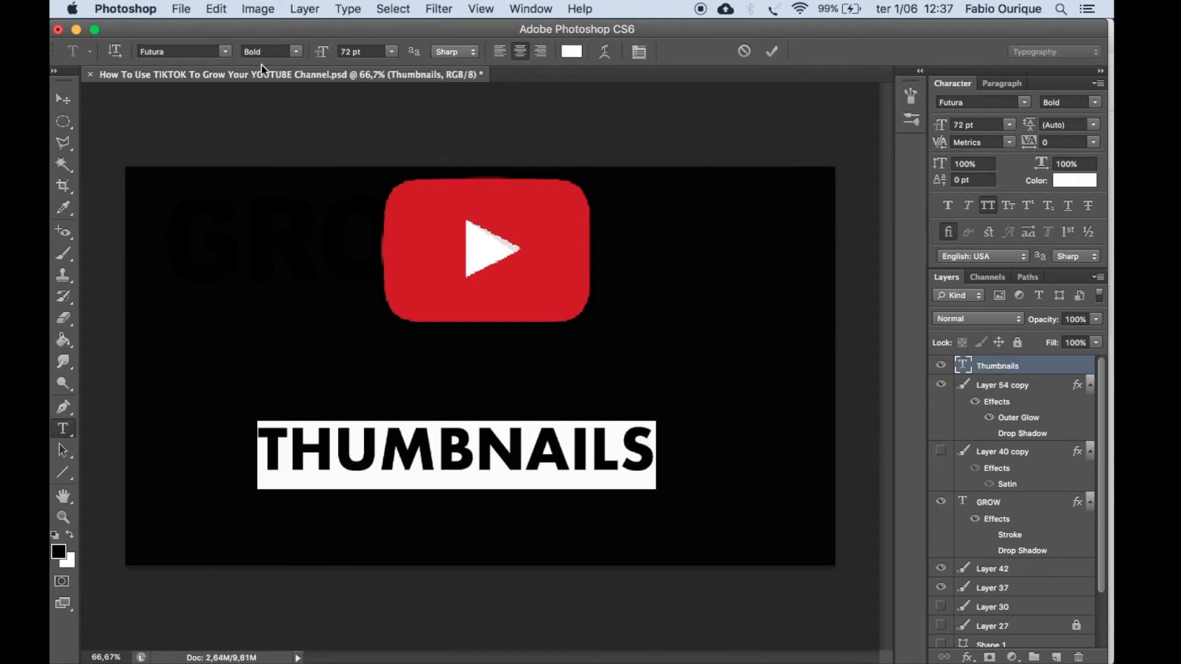
pyautogui.click(227, 53)
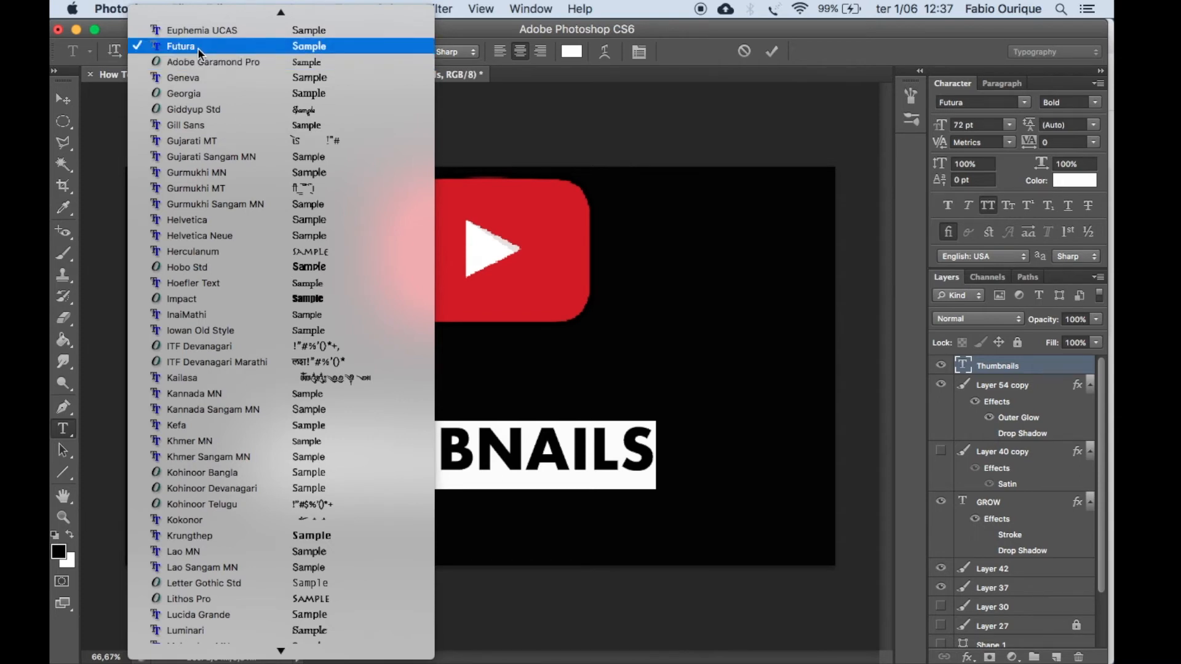
pyautogui.click(198, 48)
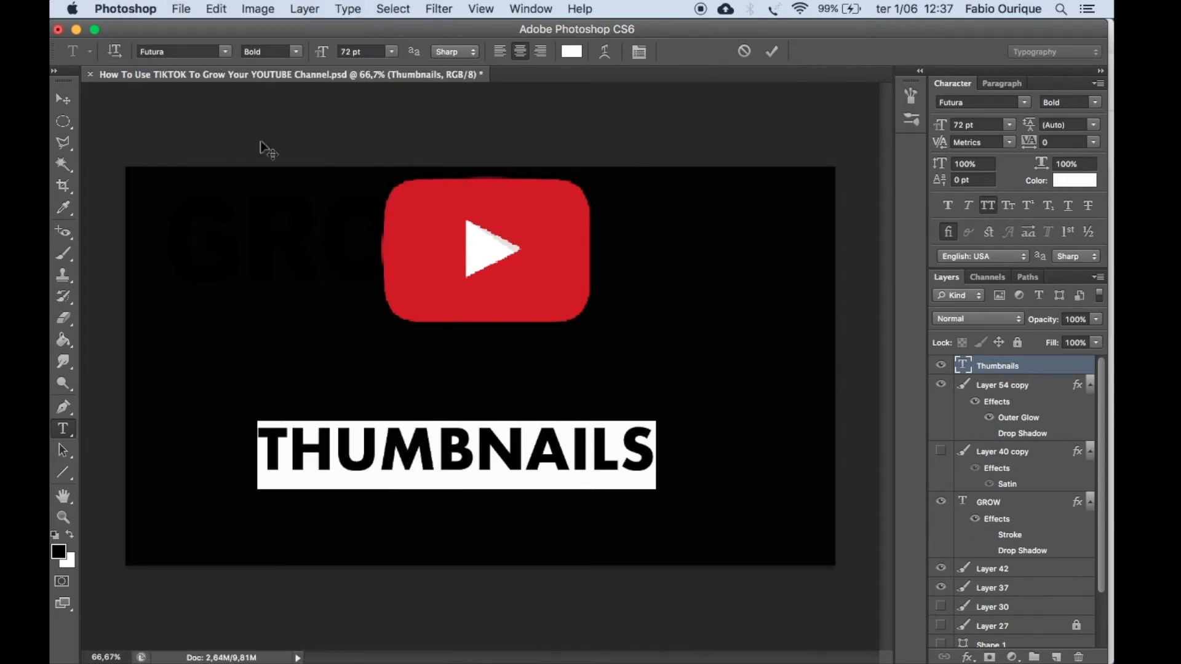
# Enlarge the Thumbnails text to about 124 pt, spanning nearly the canvas width directly beneath the YouTube logo.
pyautogui.click(63, 98)
pyautogui.moveTo(653, 425); pyautogui.dragTo(858, 336)
pyautogui.moveTo(747, 396); pyautogui.dragTo(630, 342)
pyautogui.click(756, 330)
pyautogui.moveTo(748, 330); pyautogui.dragTo(828, 311)
pyautogui.press('Return')
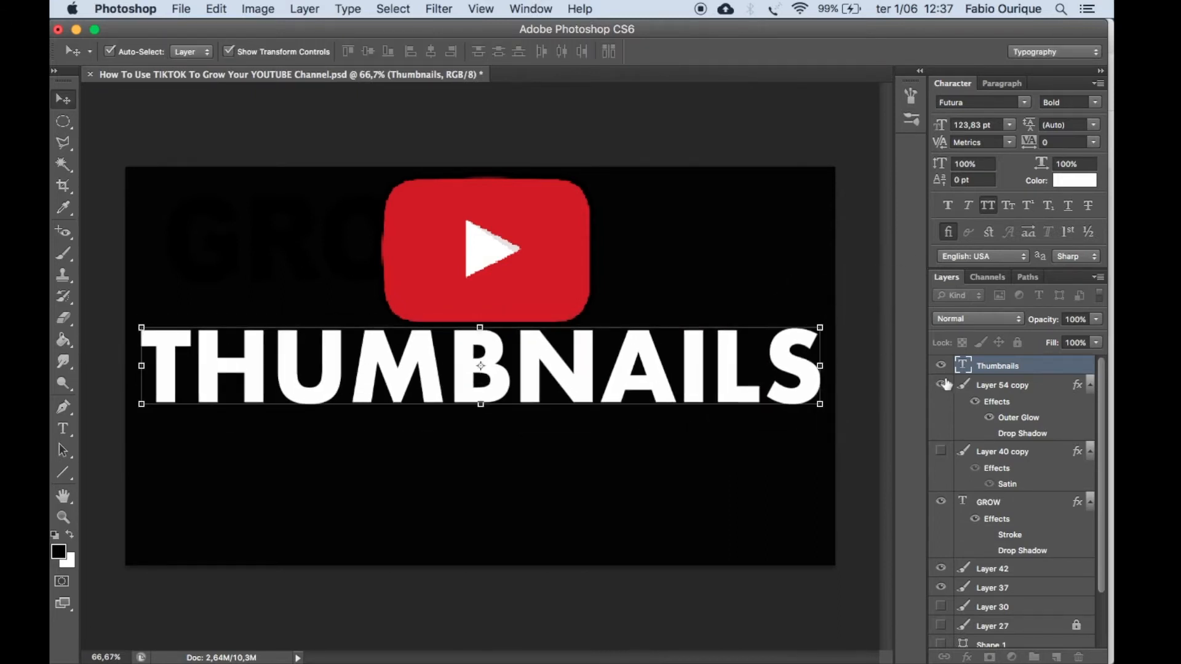
# Check the font size of the enlarged Thumbnails text and leave text editing.
pyautogui.doubleClick(963, 367)
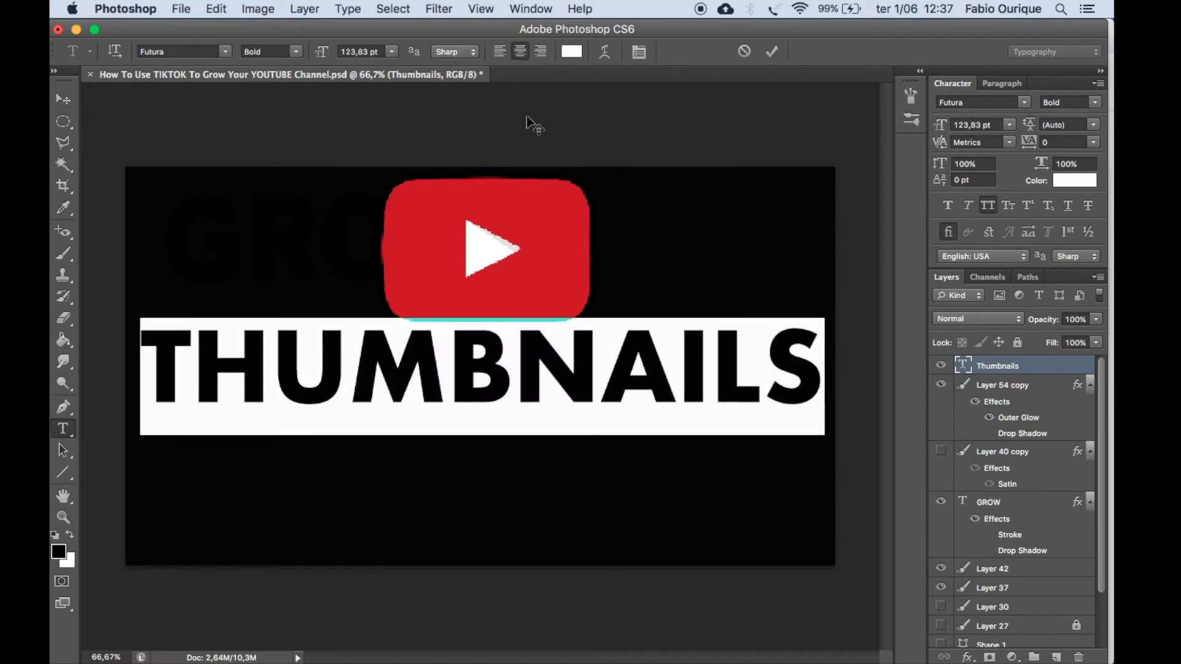
pyautogui.click(391, 54)
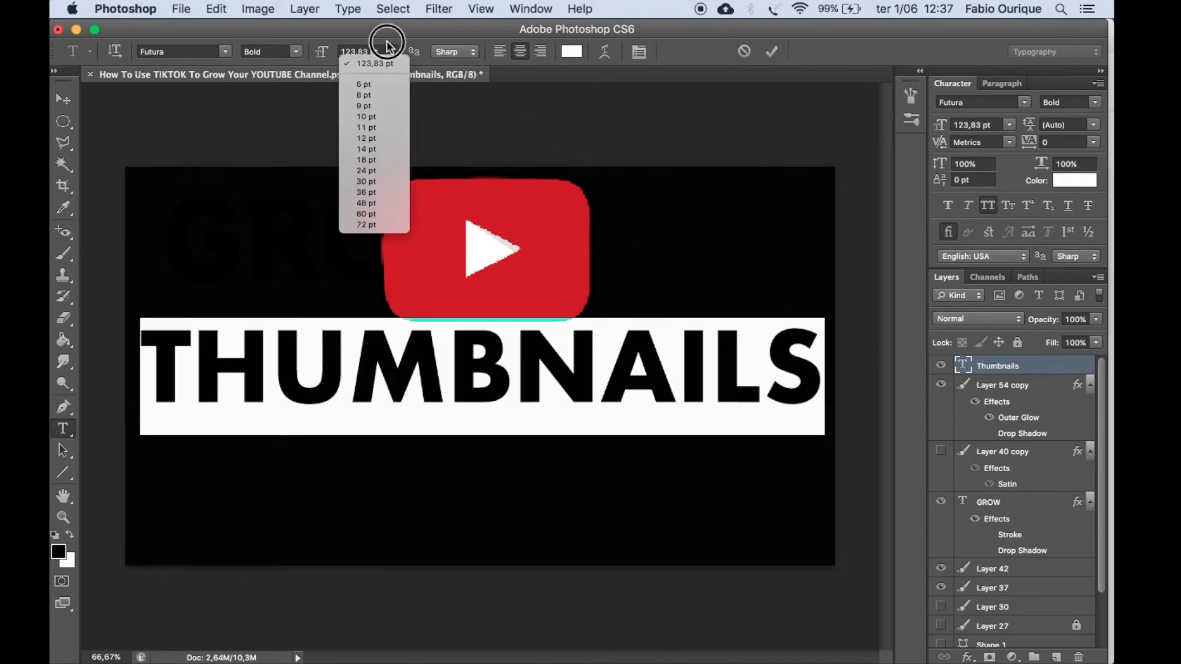
pyautogui.click(382, 46)
pyautogui.click(63, 99)
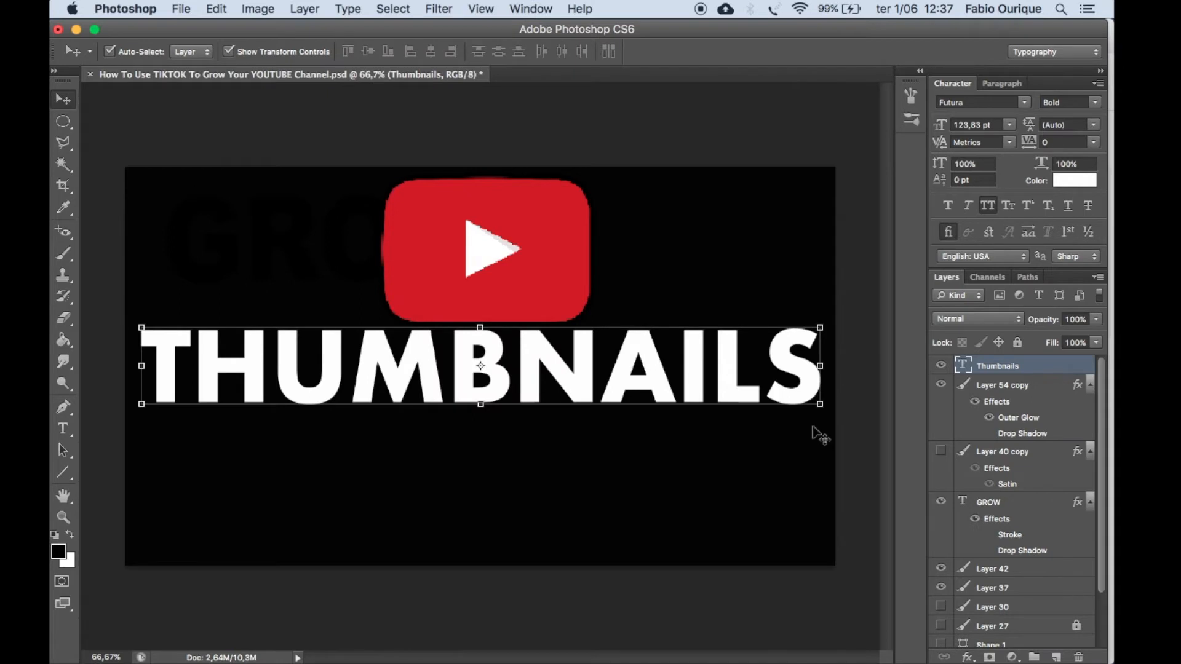
# Scale the Thumbnails text up slightly to about 126 pt and move it lower, leaving a gap below the logo.
pyautogui.moveTo(819, 406); pyautogui.dragTo(838, 484)
pyautogui.press('Return')
pyautogui.click(753, 164)
pyautogui.moveTo(676, 362); pyautogui.dragTo(683, 417)
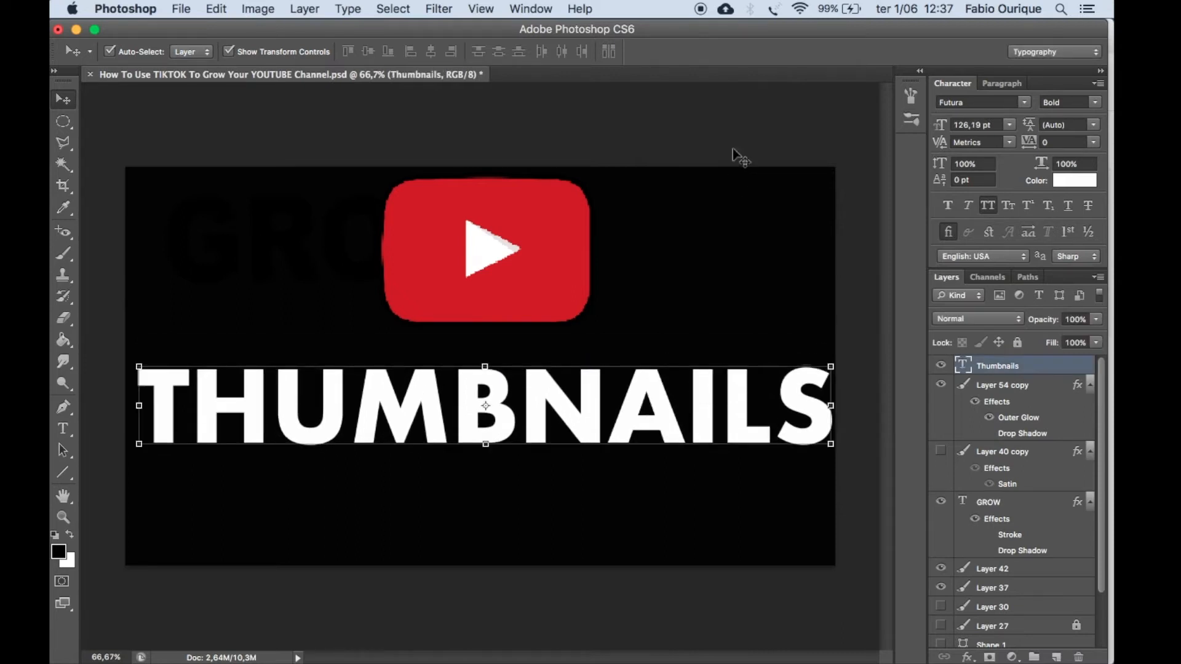
pyautogui.click(721, 120)
pyautogui.moveTo(563, 396); pyautogui.dragTo(560, 420)
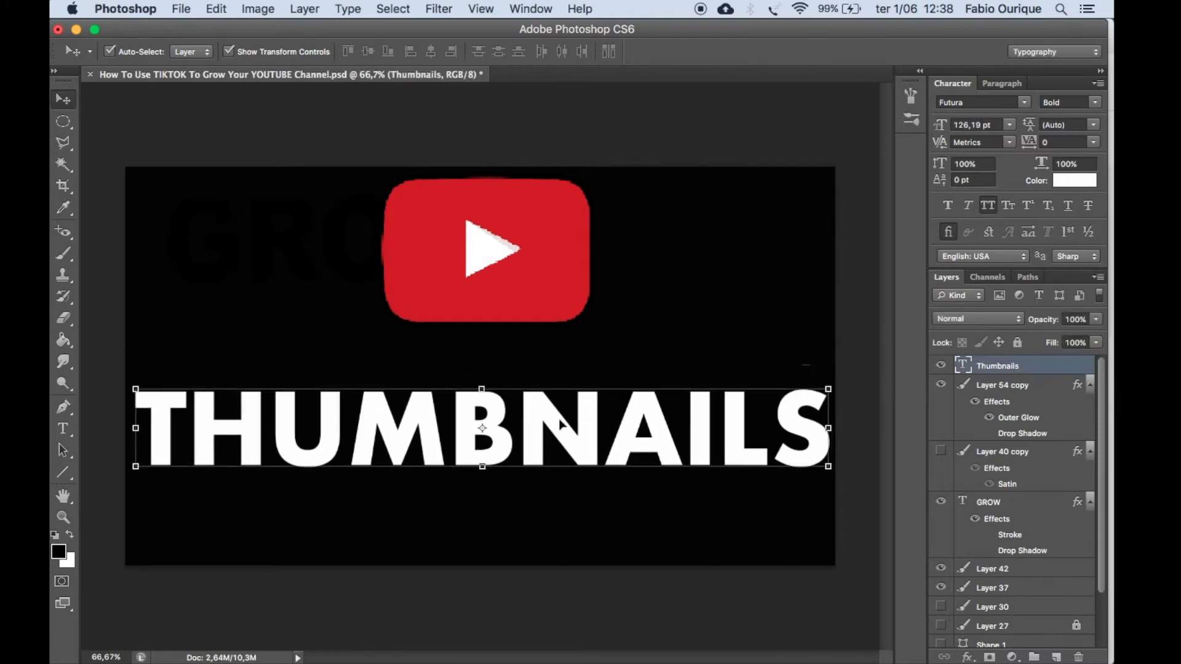
pyautogui.click(627, 164)
# Switch to Google Chrome and open the YouTube home page in a new tab.
pyautogui.click(79, 203)
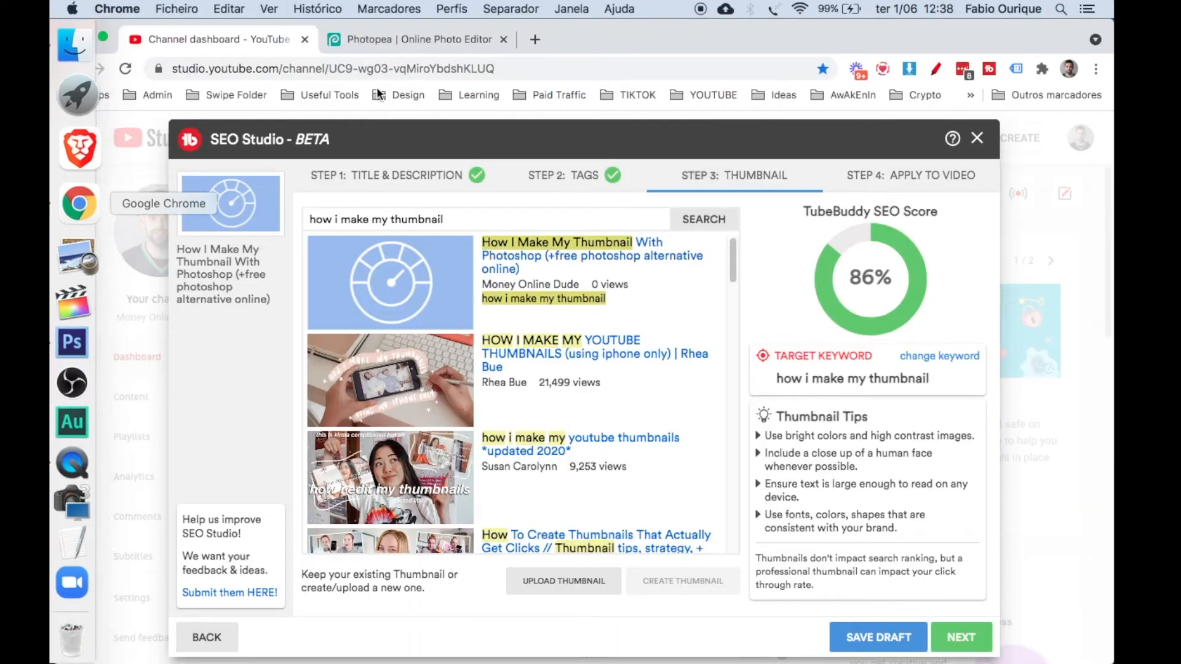
pyautogui.click(535, 39)
pyautogui.write('you')
pyautogui.press('Return')
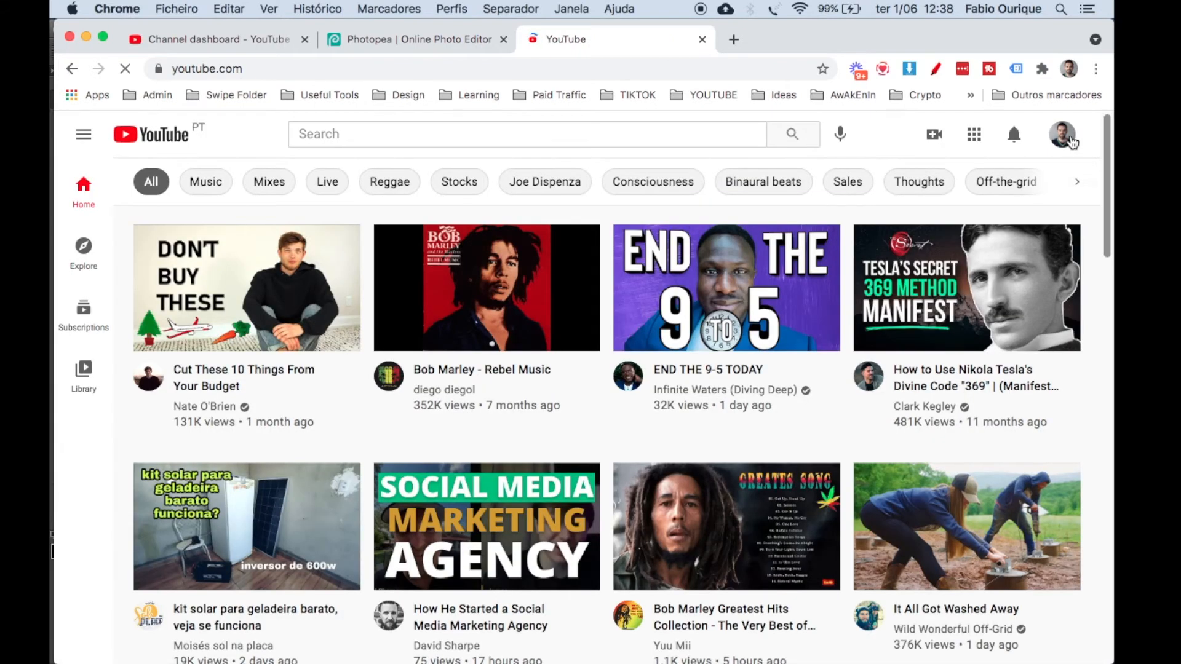
# Open YouTube Studio for the channel and show its channel analytics.
pyautogui.click(1071, 142)
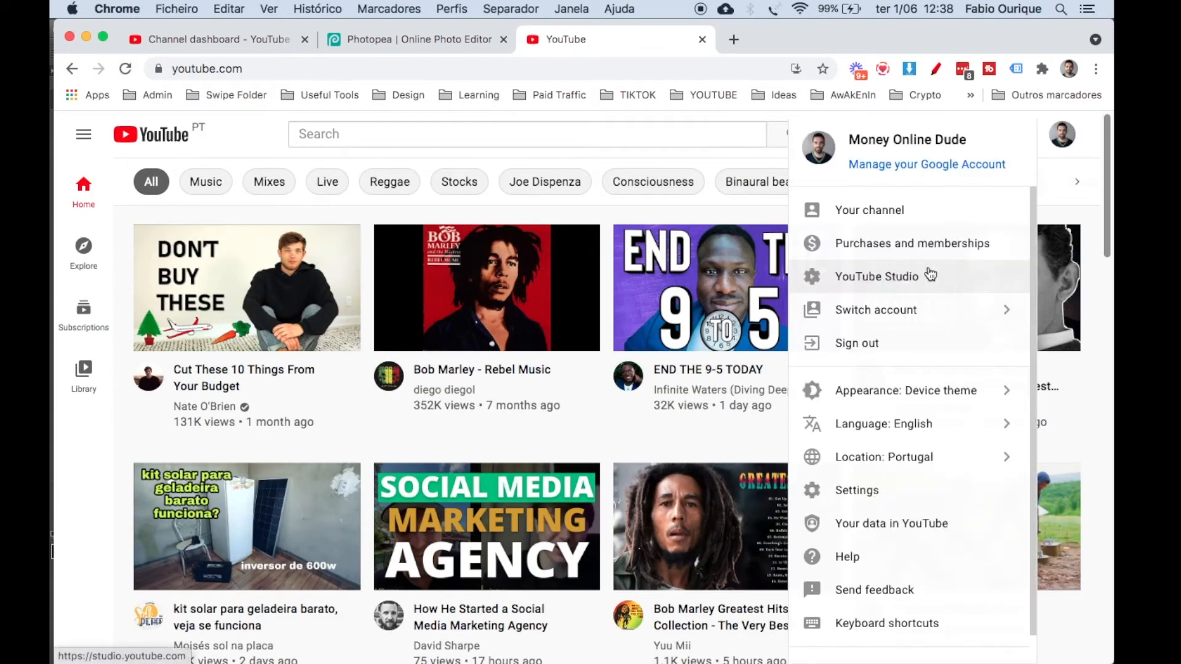
pyautogui.click(930, 275)
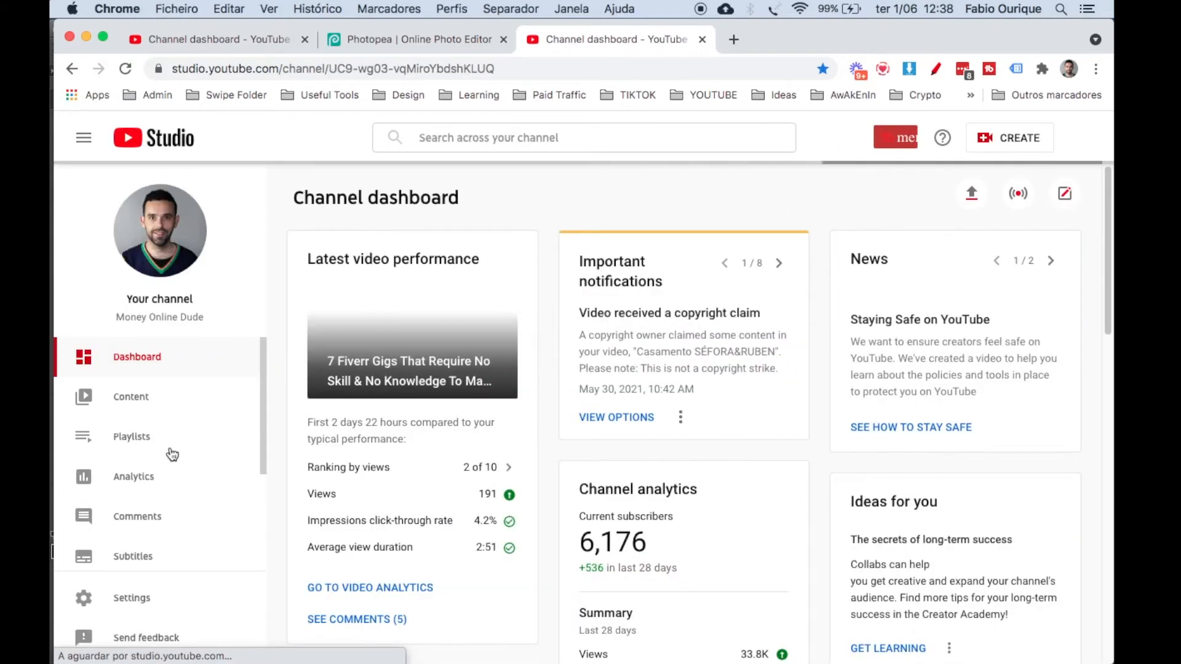
pyautogui.click(145, 475)
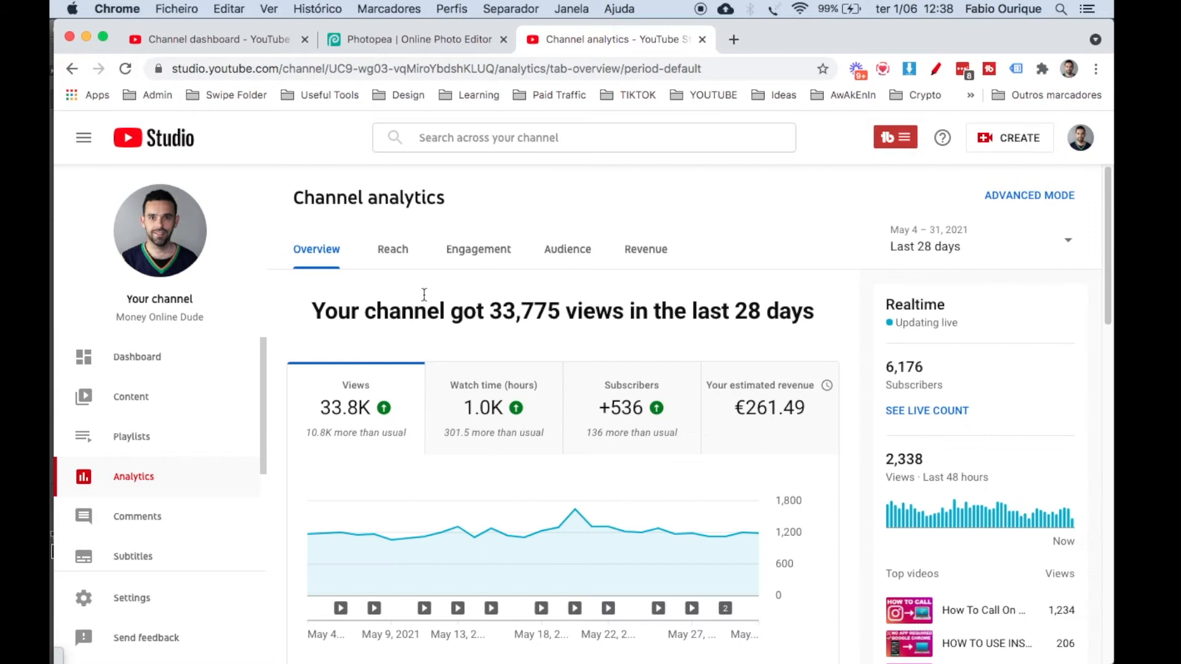
# Show the channel's Reach analytics with the impressions click-through rate chart and look through the traffic sources.
pyautogui.click(399, 250)
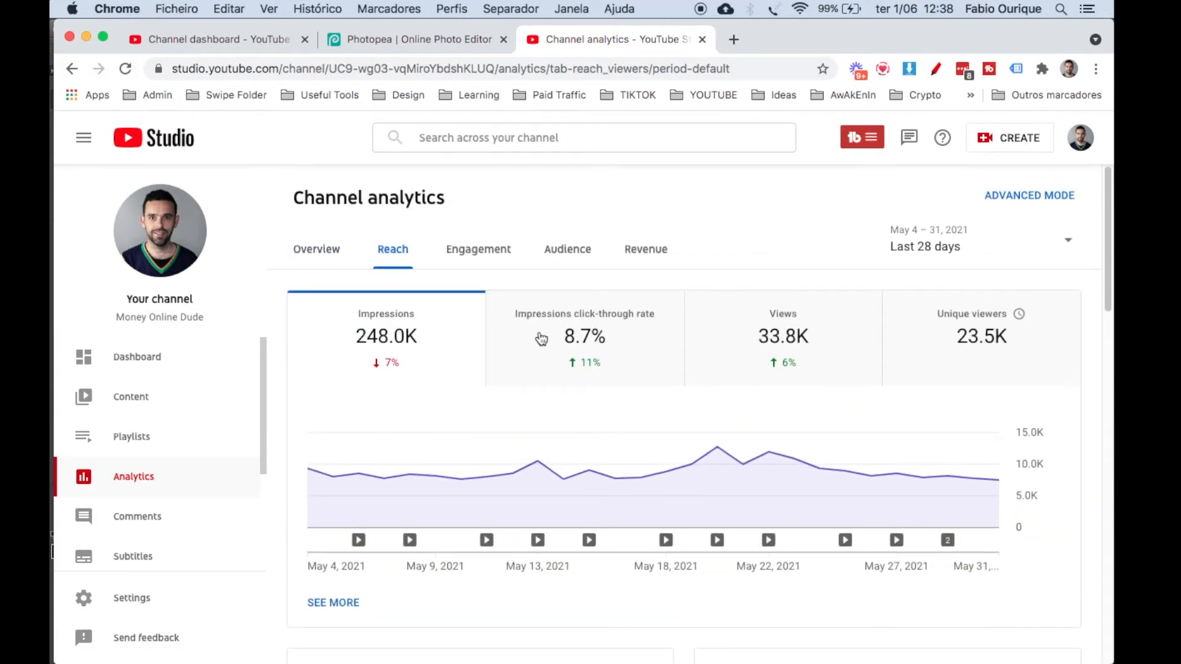
pyautogui.click(585, 366)
pyautogui.scroll(-10, 587, 368)
pyautogui.scroll(-10, 589, 369)
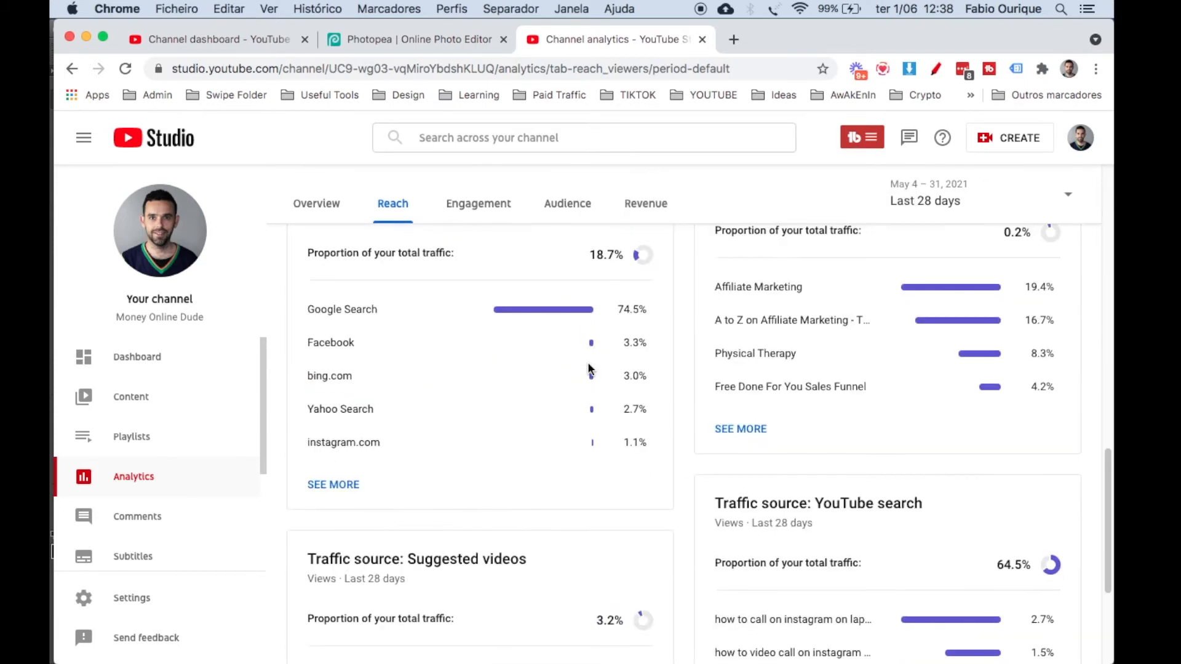
pyautogui.scroll(20, 589, 369)
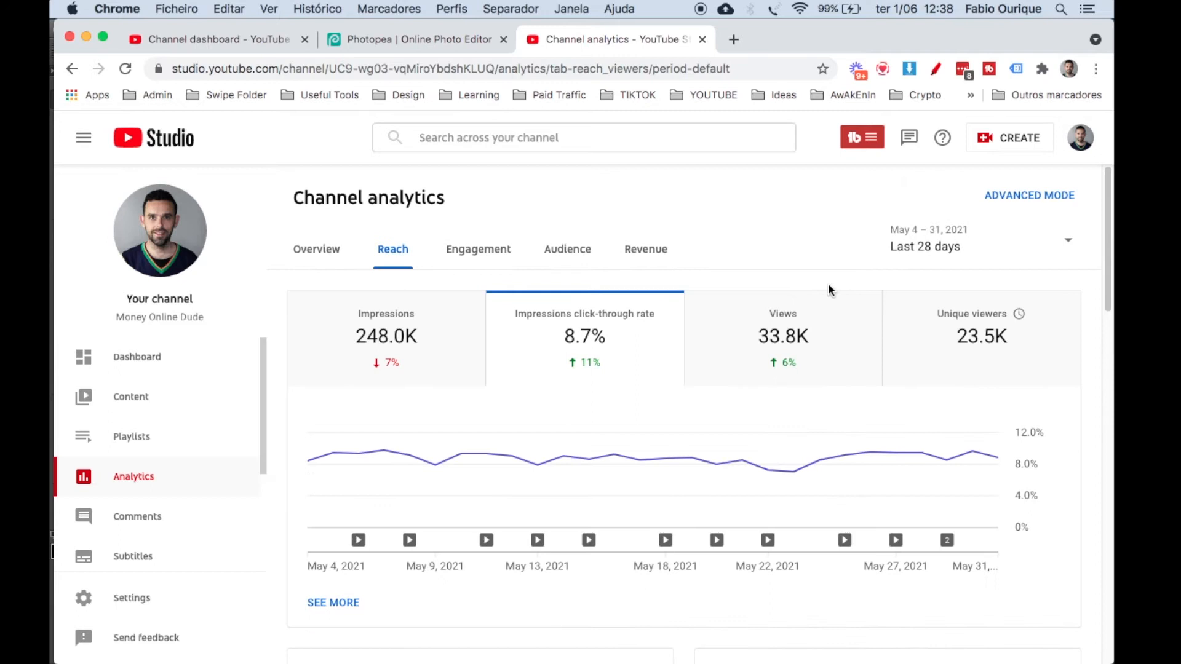
# Open the advanced analytics and highlight the click-through rate of the How To Call On Instagram video.
pyautogui.click(1004, 195)
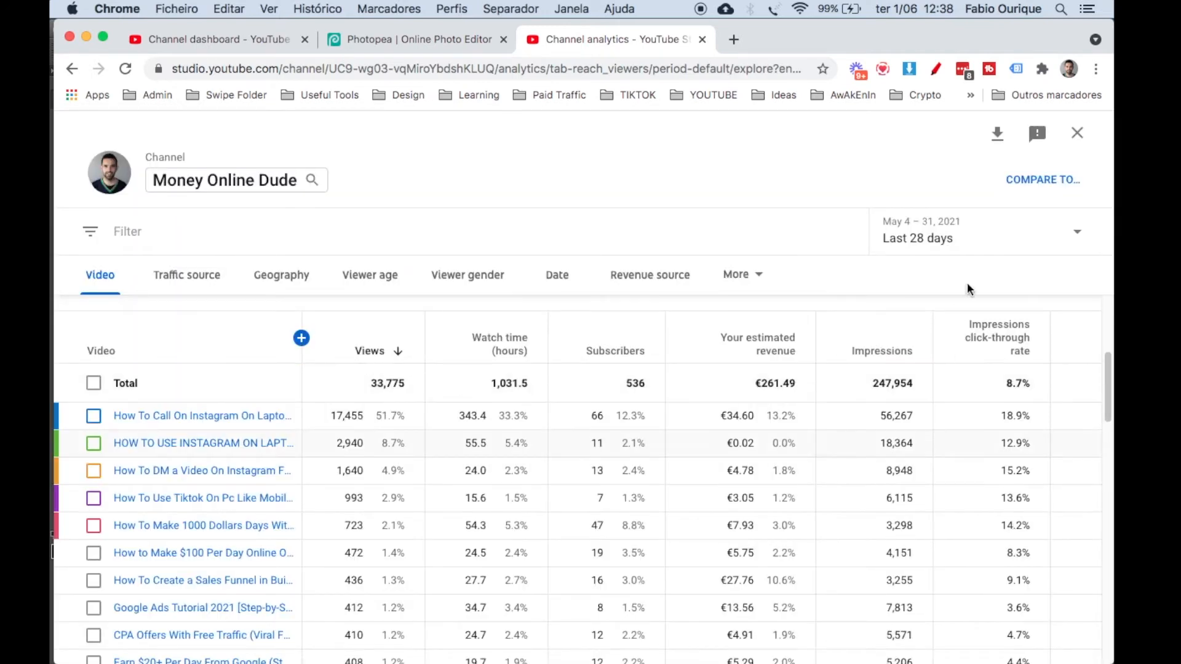
pyautogui.moveTo(977, 340)
pyautogui.moveTo(999, 419); pyautogui.dragTo(1033, 423)
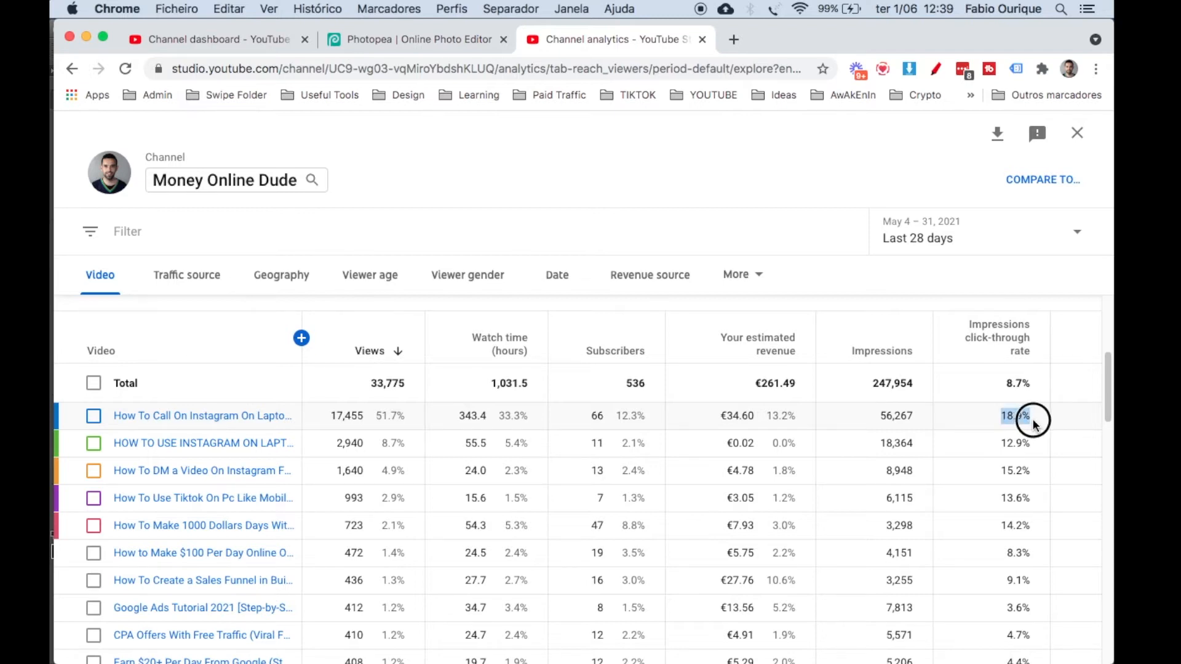
# Preview the thumbnails of the most-viewed videos in the list one after another.
pyautogui.moveTo(246, 417)
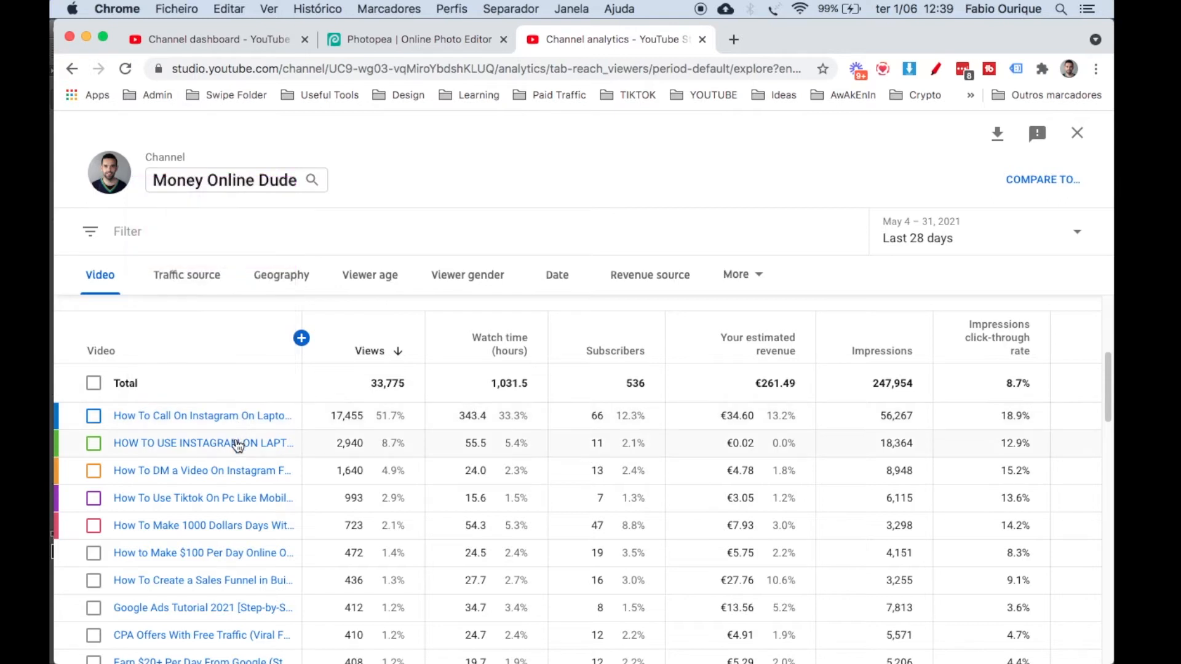
pyautogui.moveTo(232, 471)
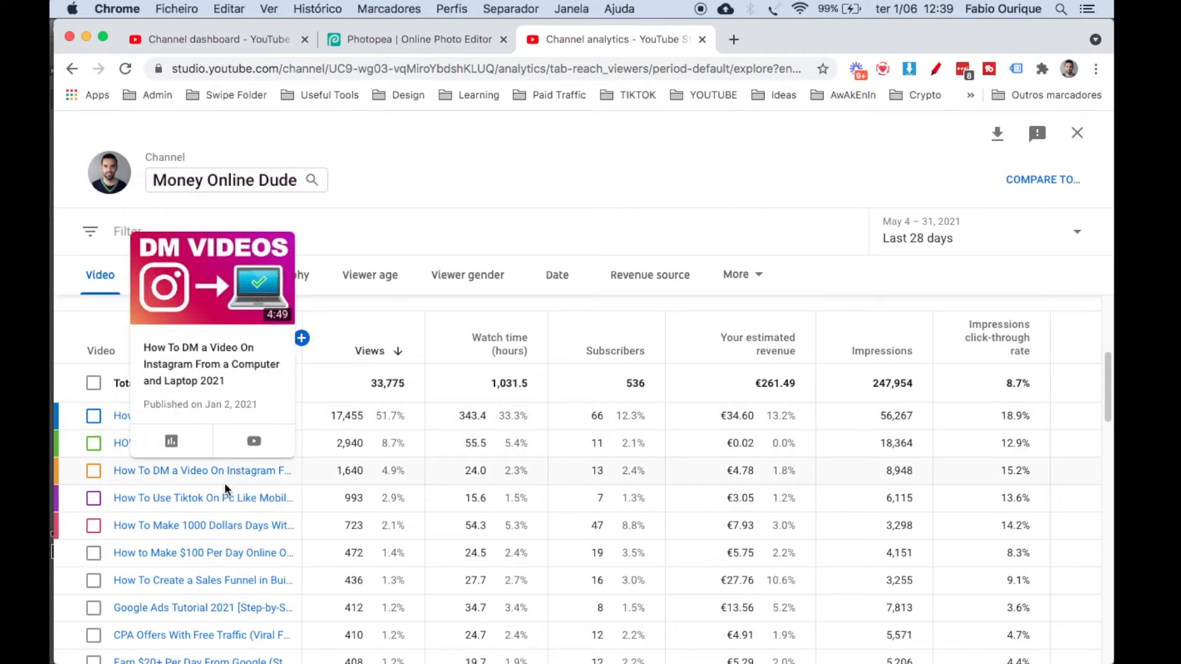
pyautogui.moveTo(225, 502)
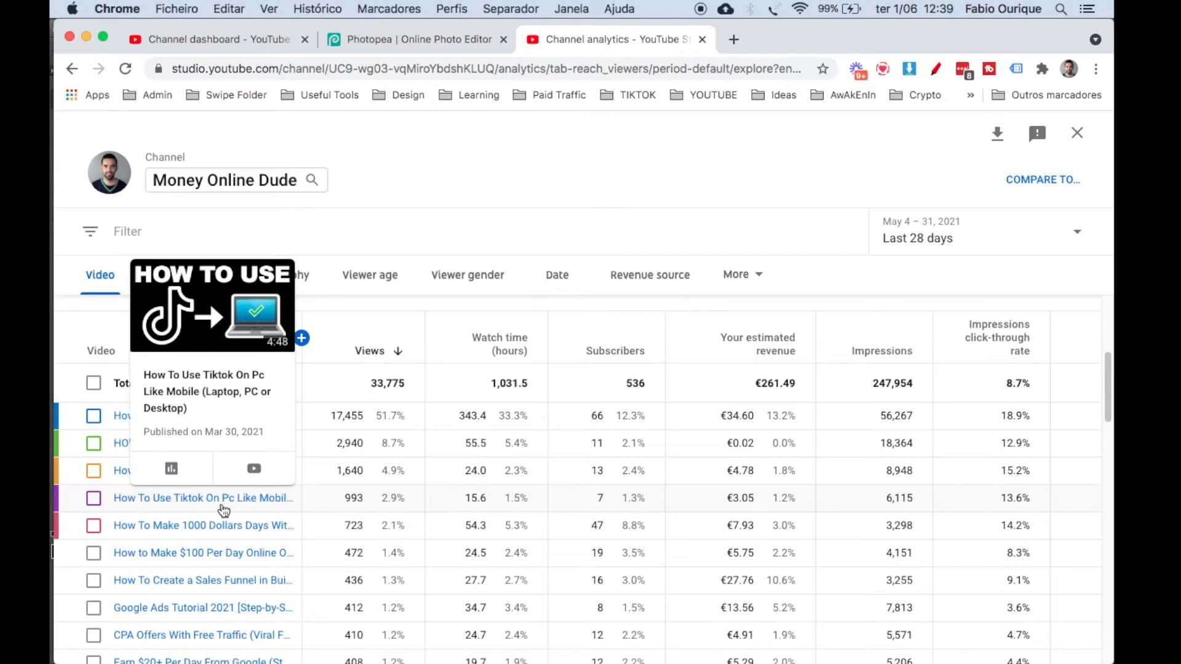
pyautogui.moveTo(220, 524)
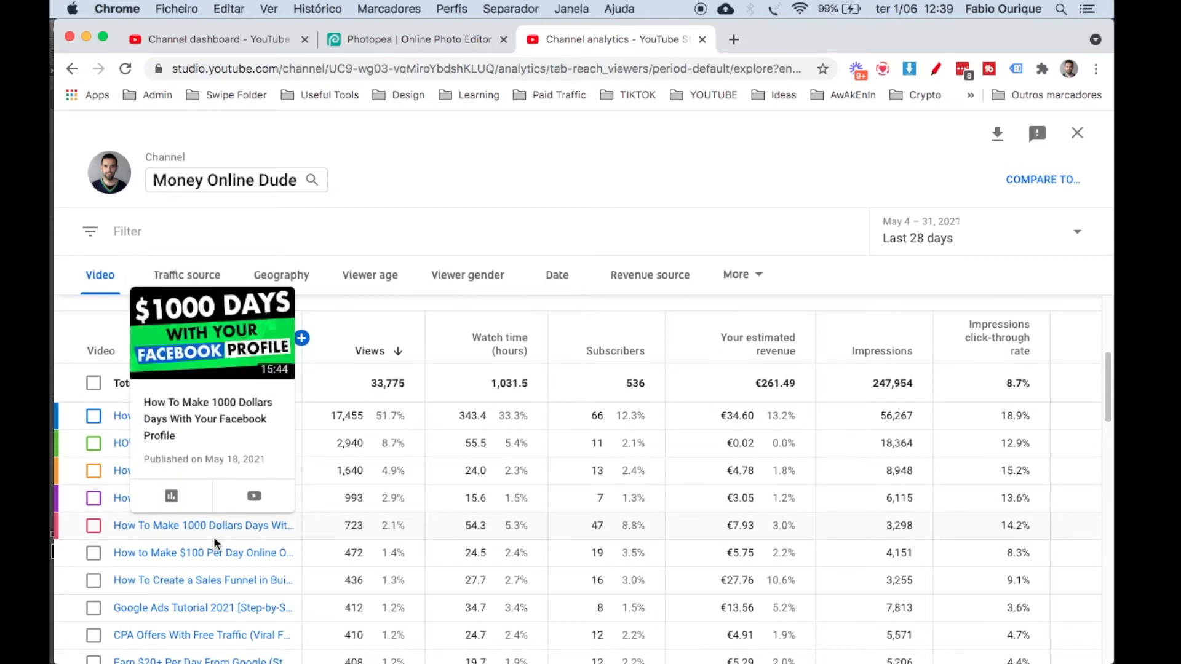
pyautogui.moveTo(214, 547)
pyautogui.moveTo(211, 578)
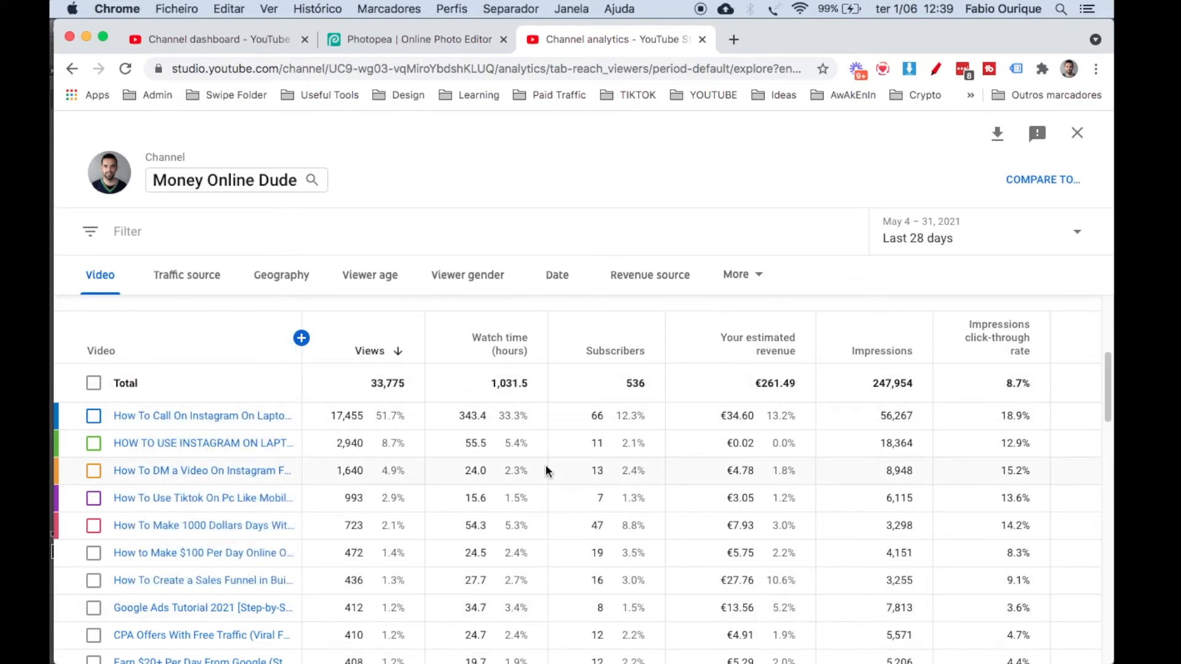
# Switch to Photoshop and move the YouTube logo down, closer to the Thumbnails text.
pyautogui.moveTo(61, 468)
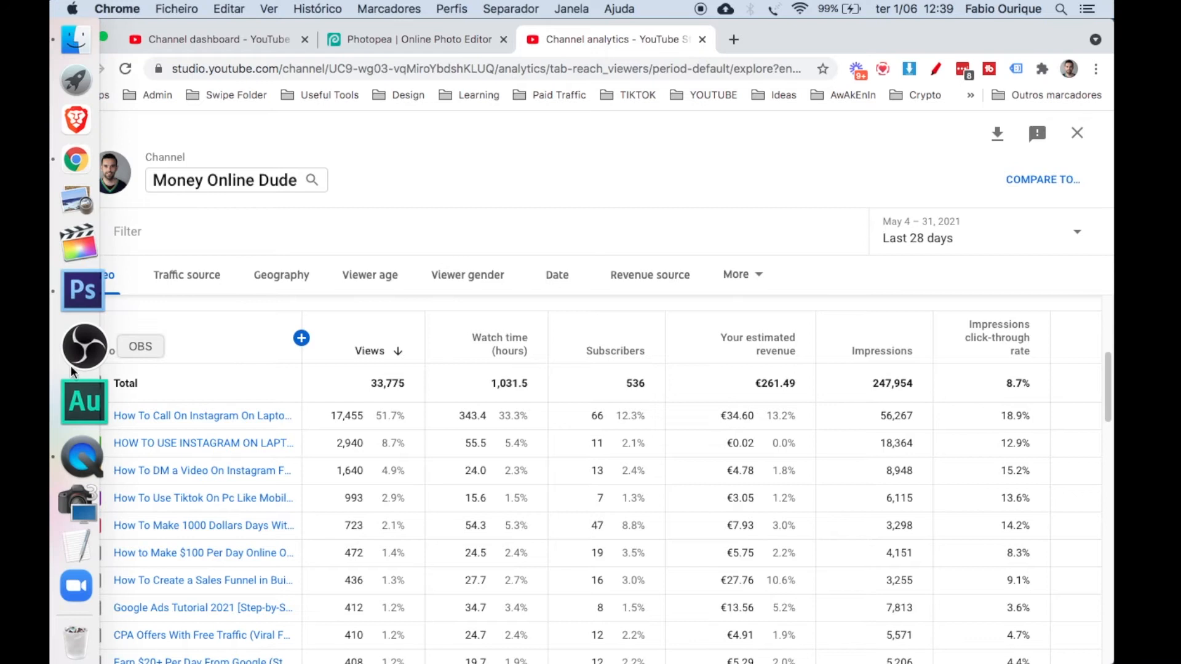
pyautogui.click(81, 289)
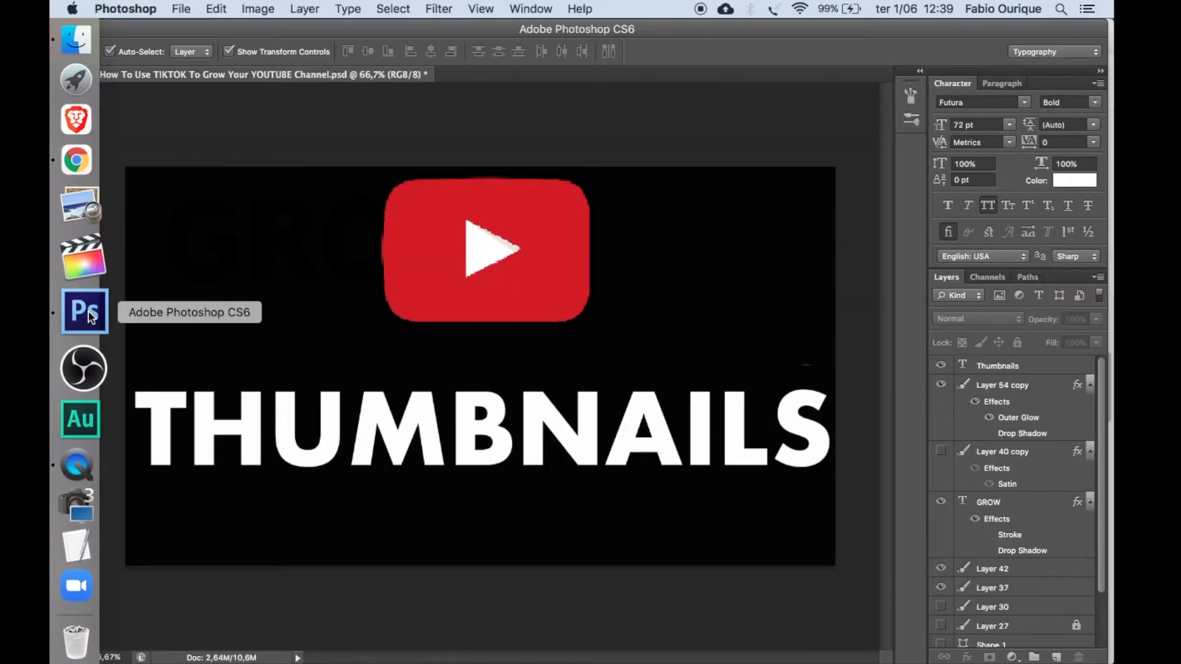
pyautogui.moveTo(570, 282); pyautogui.dragTo(570, 323)
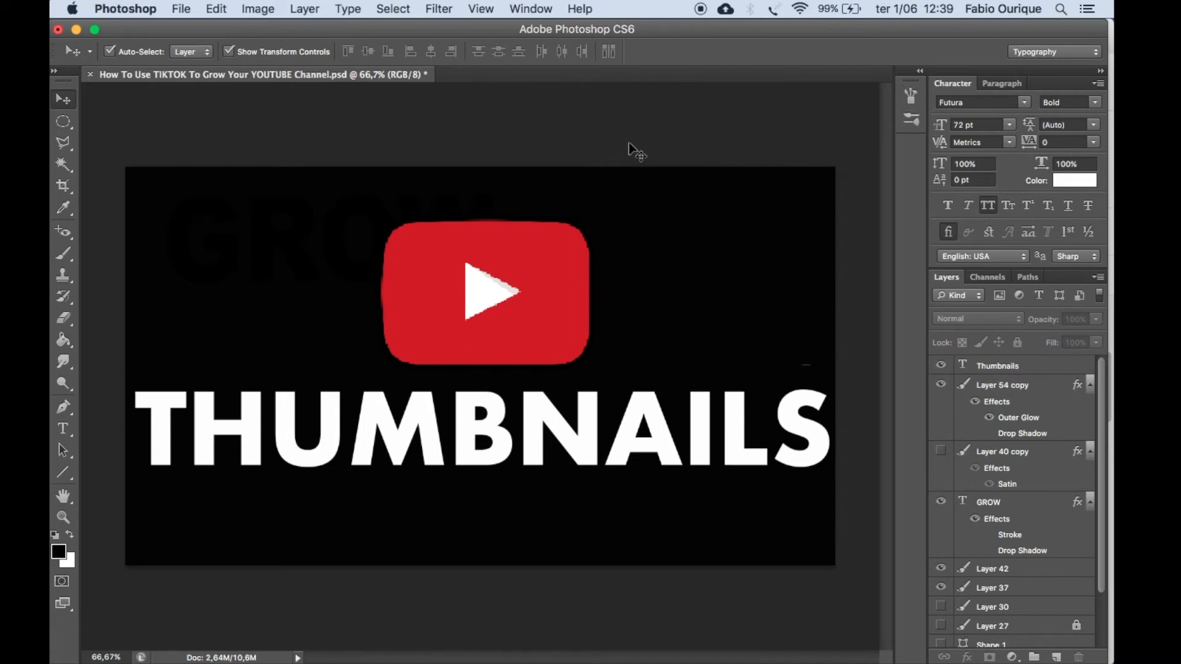
# Check how readable the thumbnail is at small and large zoom levels, between 5% and 66.7%.
pyautogui.press('super+minus')
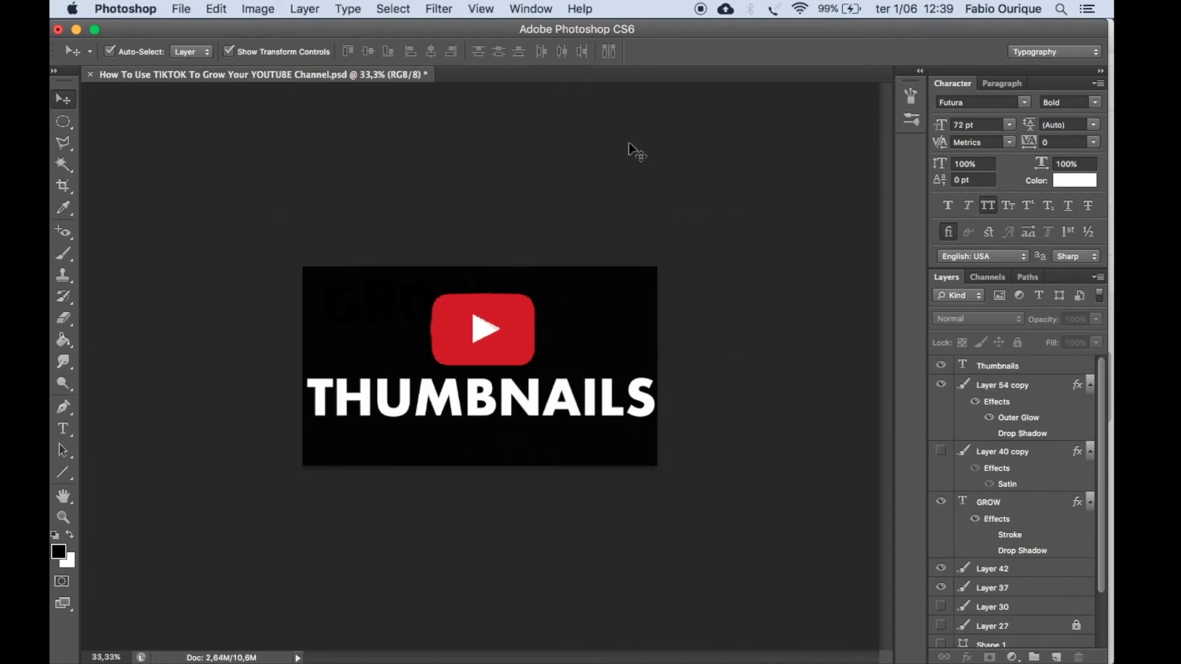
pyautogui.press('super+minus')
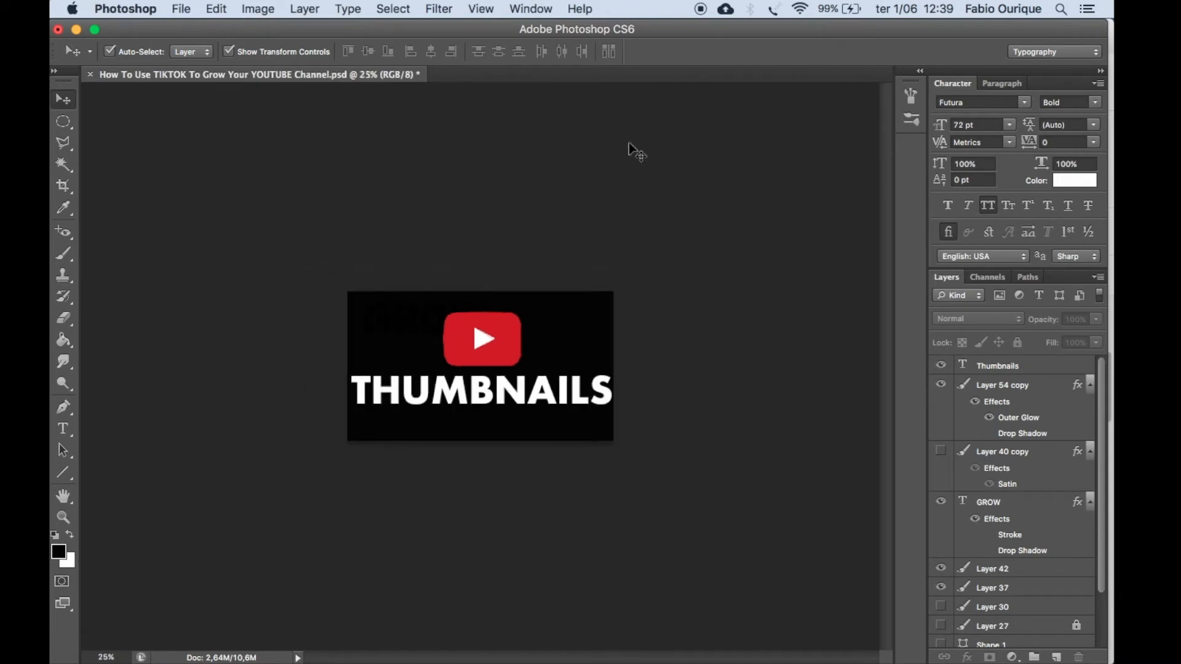
pyautogui.press('super+plus')
pyautogui.press('super+plus')
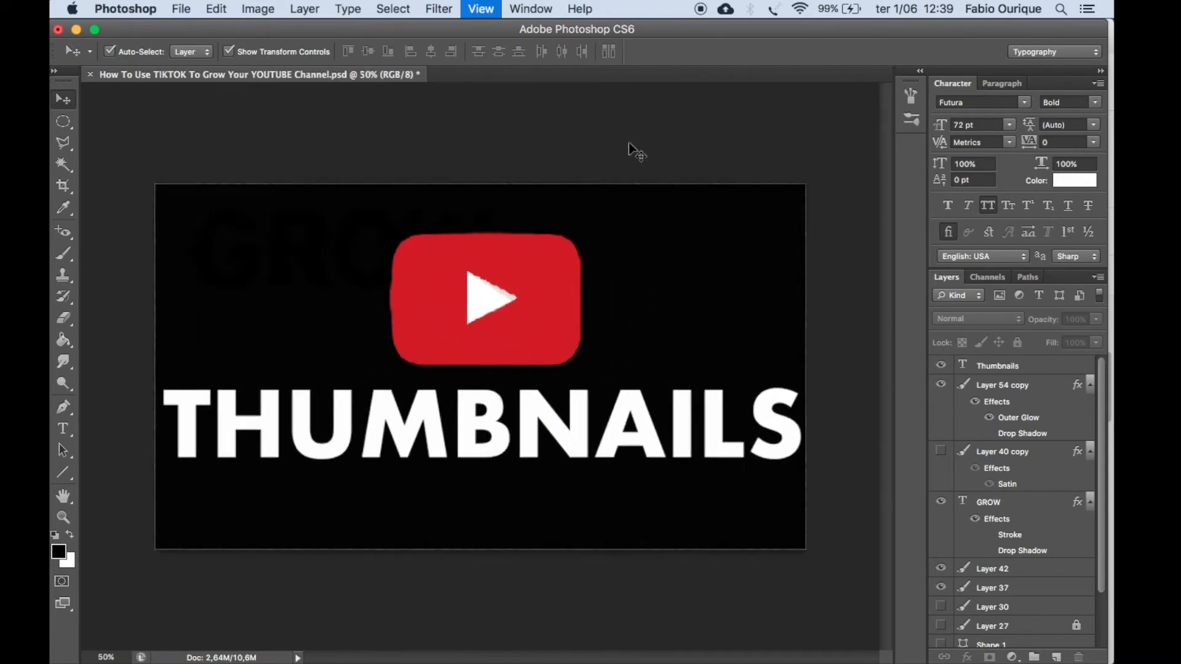
pyautogui.press('super+minus')
pyautogui.press('super+minus')
pyautogui.press('super+minus')
pyautogui.press('super+plus')
pyautogui.press('super+plus')
pyautogui.press('super+plus')
pyautogui.press('super+plus')
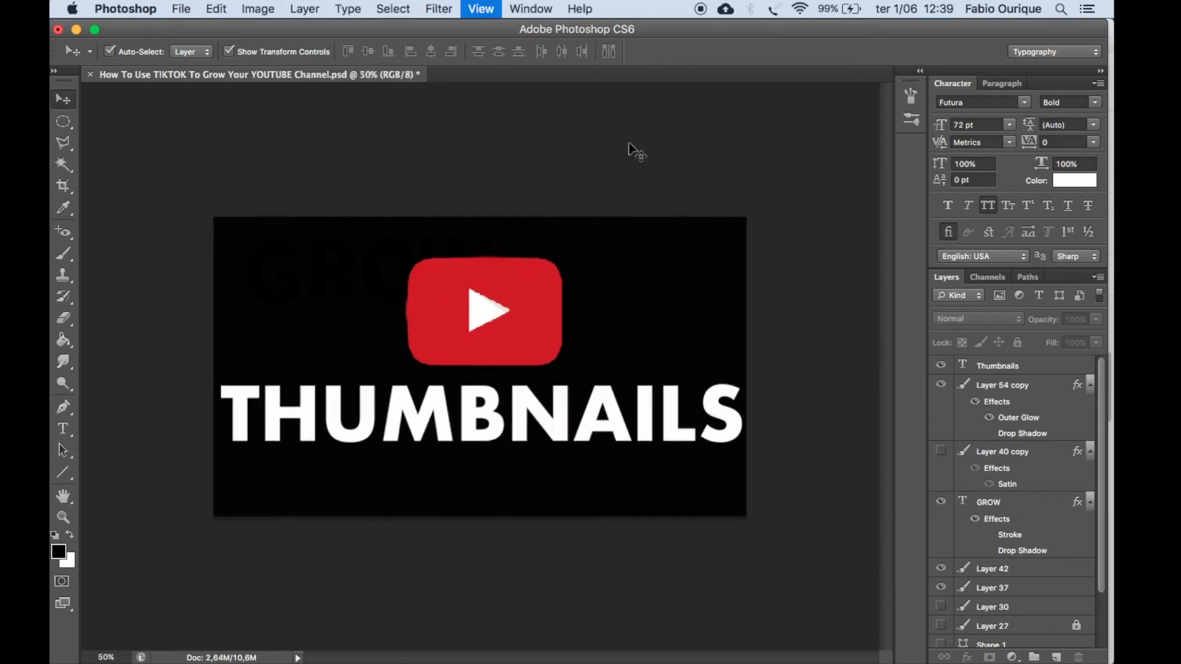
pyautogui.press('super+minus')
pyautogui.press('super+minus')
pyautogui.press('super+plus')
pyautogui.press('super+plus')
pyautogui.press('super+minus')
pyautogui.press('super+minus')
pyautogui.press('super+minus')
pyautogui.press('super+minus')
pyautogui.press('super+minus')
pyautogui.press('super+minus')
pyautogui.press('super+minus')
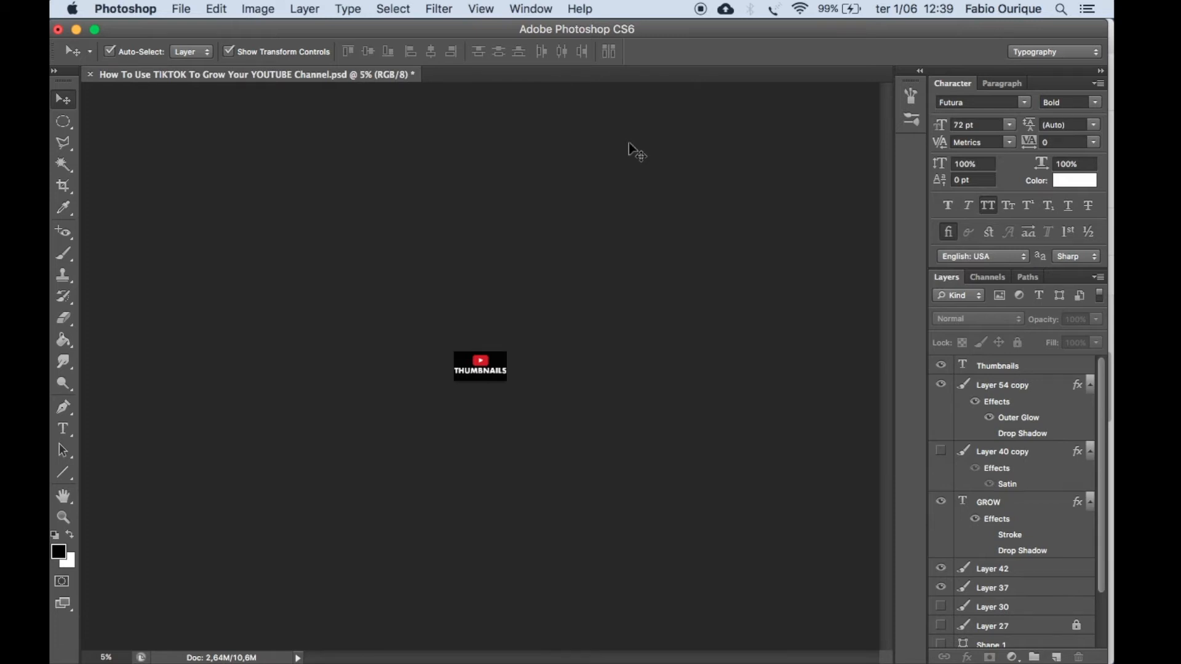
pyautogui.press('super+plus')
pyautogui.press('super+plus')
pyautogui.press('super+plus')
pyautogui.press('super+plus')
pyautogui.press('super+plus')
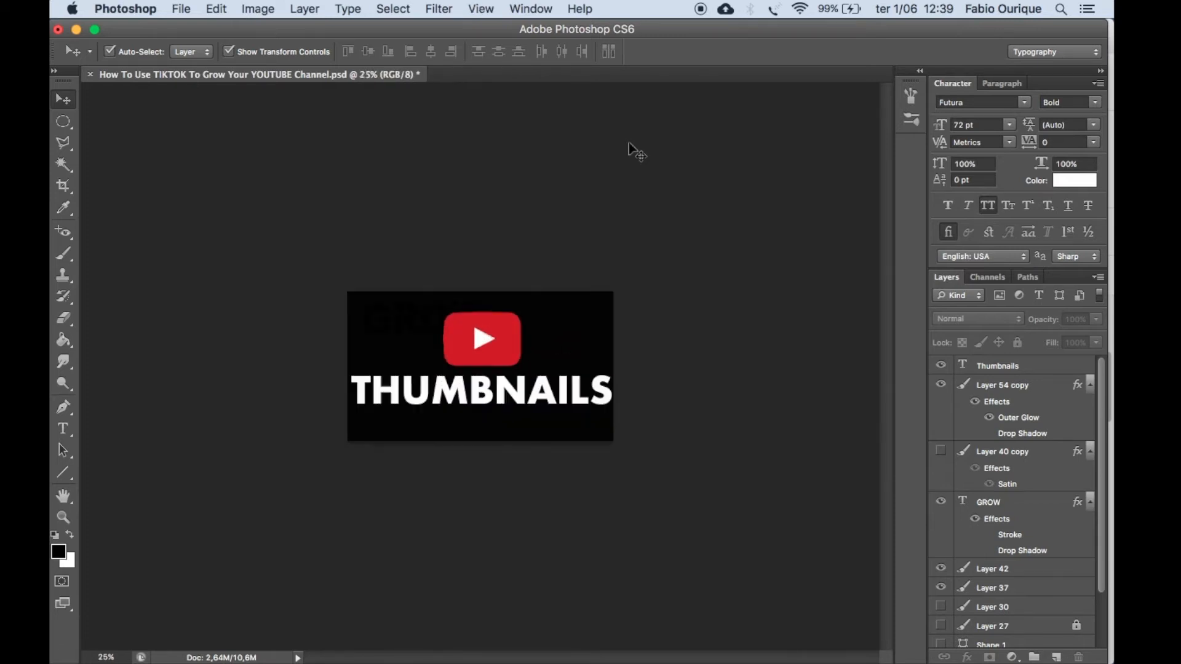
pyautogui.press('super+plus')
pyautogui.press('super+plus')
pyautogui.press('super+plus')
pyautogui.press('super+minus')
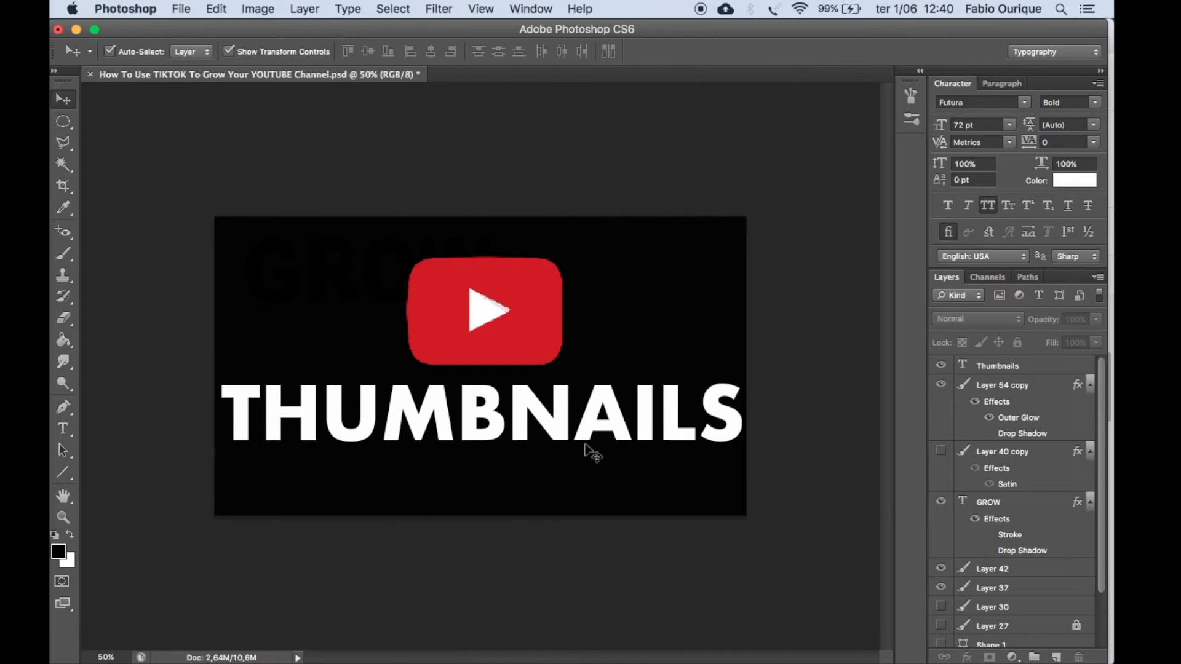
# Nudge the Thumbnails text and the YouTube logo slightly upward on the canvas, keeping them close together.
pyautogui.click(535, 430)
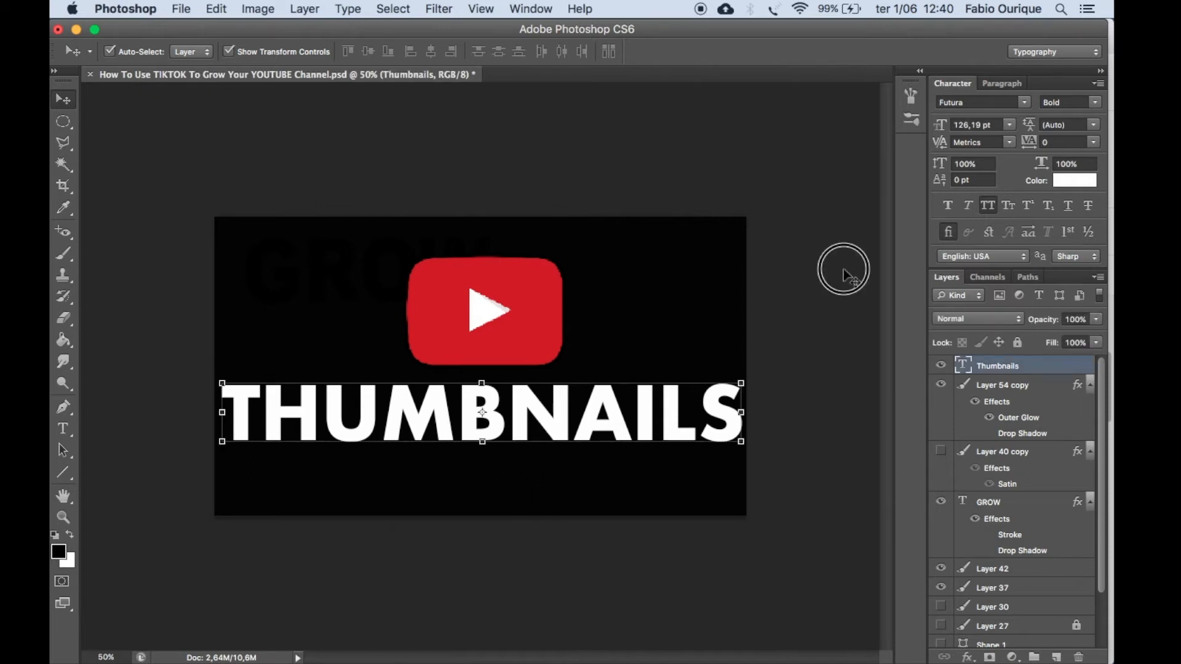
pyautogui.moveTo(590, 417); pyautogui.dragTo(589, 410)
pyautogui.click(786, 321)
pyautogui.press('super+minus')
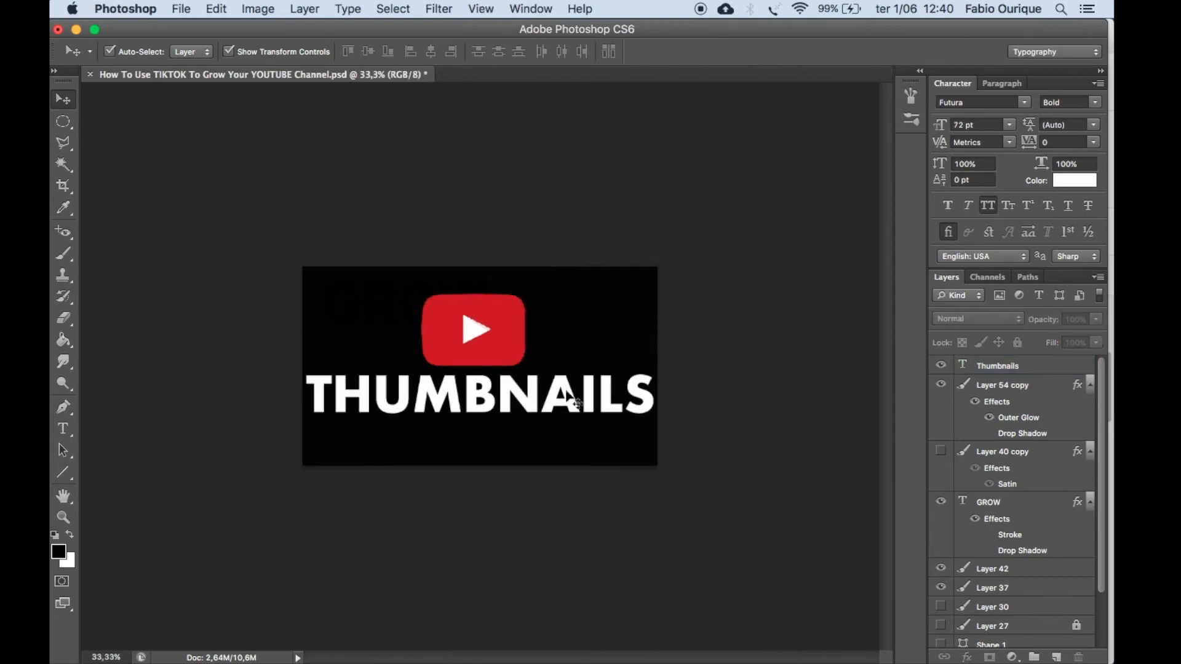
pyautogui.moveTo(454, 325); pyautogui.dragTo(460, 331)
pyautogui.moveTo(474, 390); pyautogui.dragTo(474, 385)
pyautogui.click(747, 311)
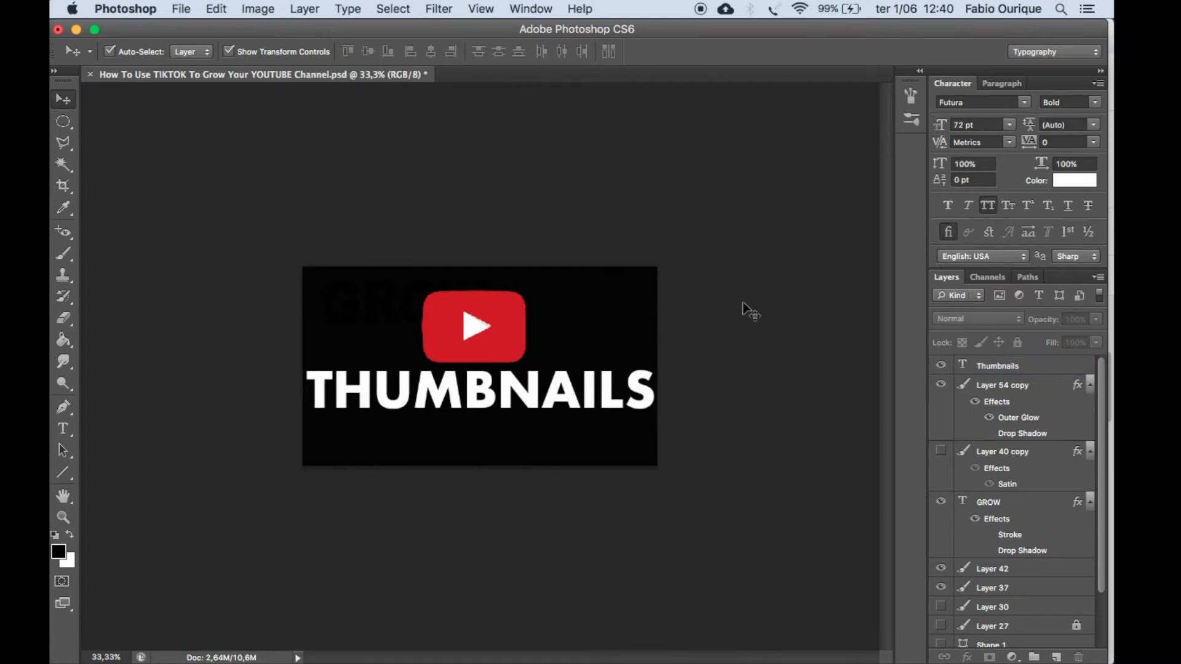
# Try an outer glow and a drop shadow on the Thumbnails text, leaving both effects turned off.
pyautogui.click(608, 401)
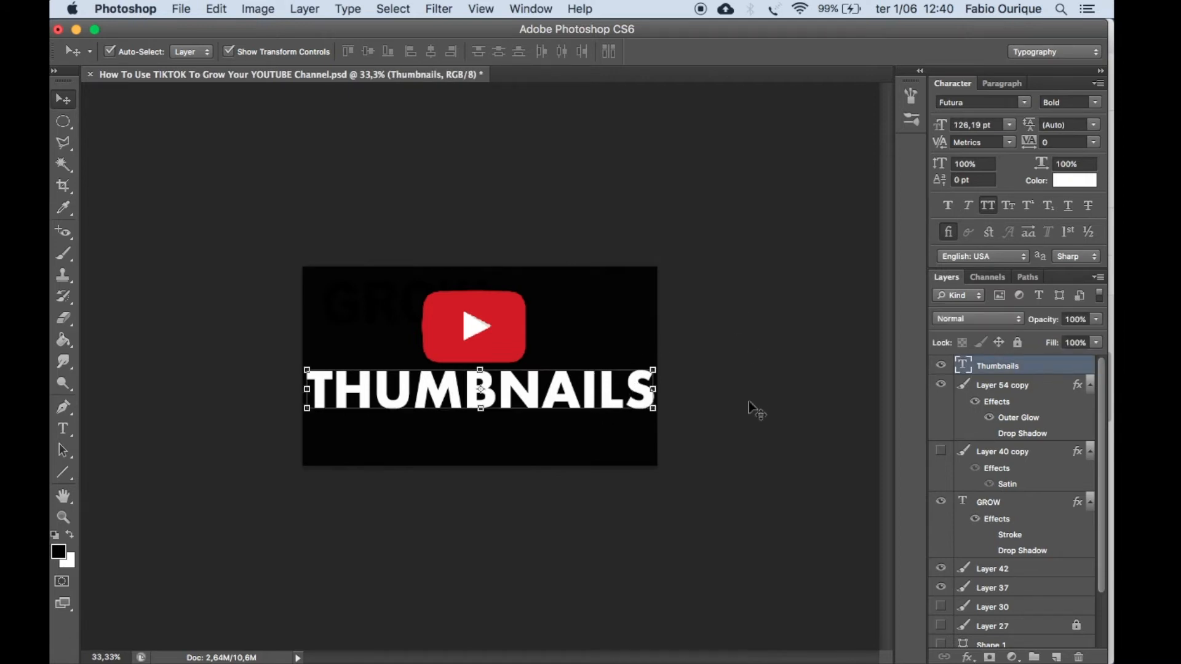
pyautogui.click(968, 657)
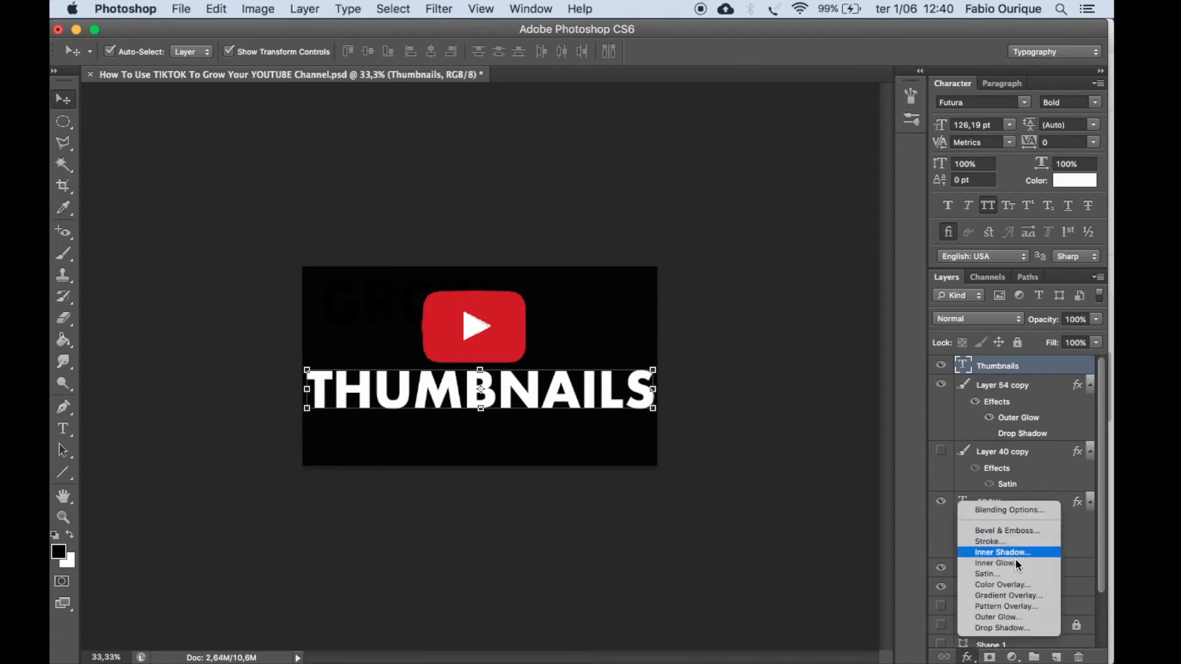
pyautogui.click(1005, 617)
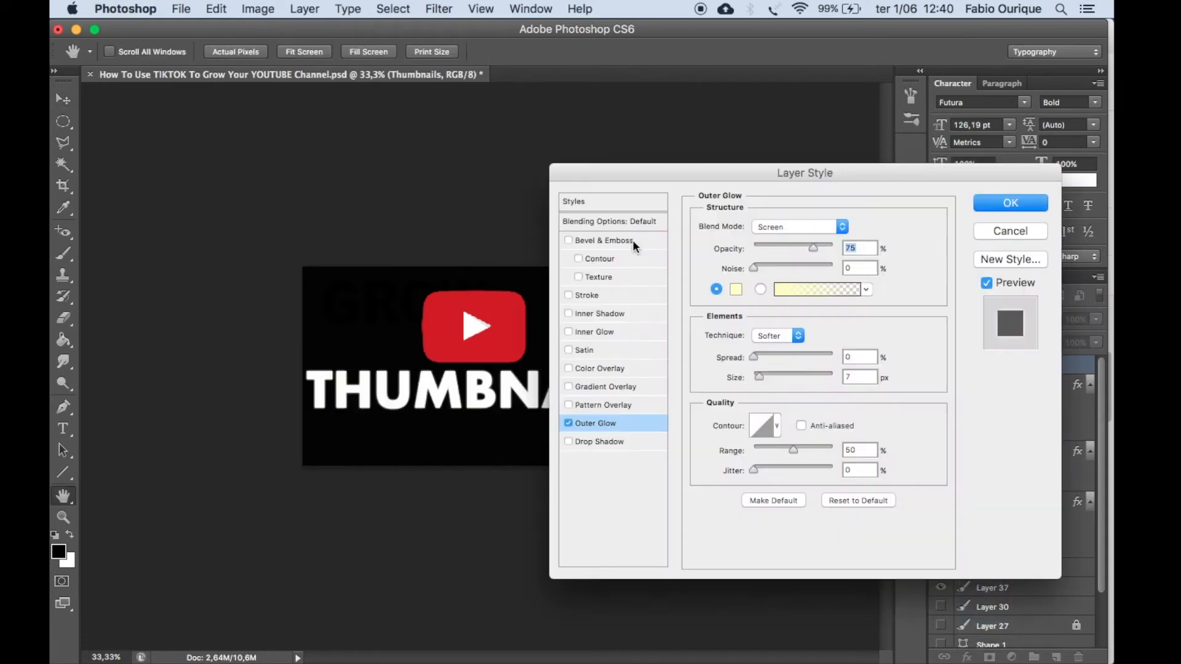
pyautogui.moveTo(646, 173); pyautogui.dragTo(753, 172)
pyautogui.click(675, 422)
pyautogui.click(676, 422)
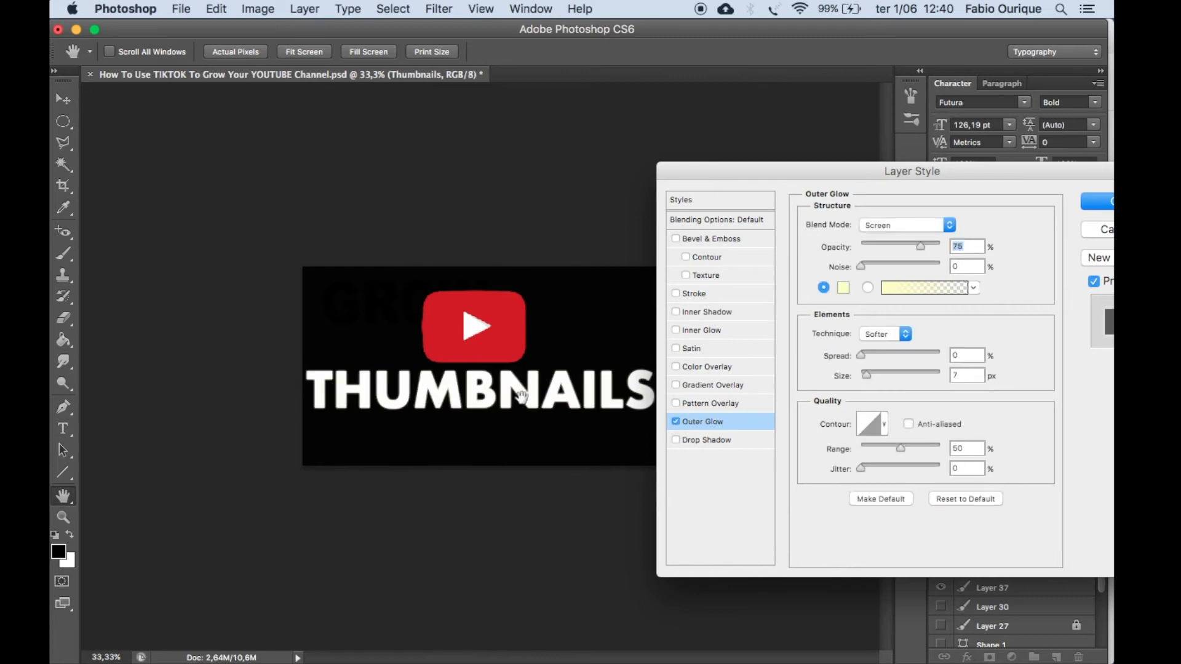
pyautogui.click(675, 422)
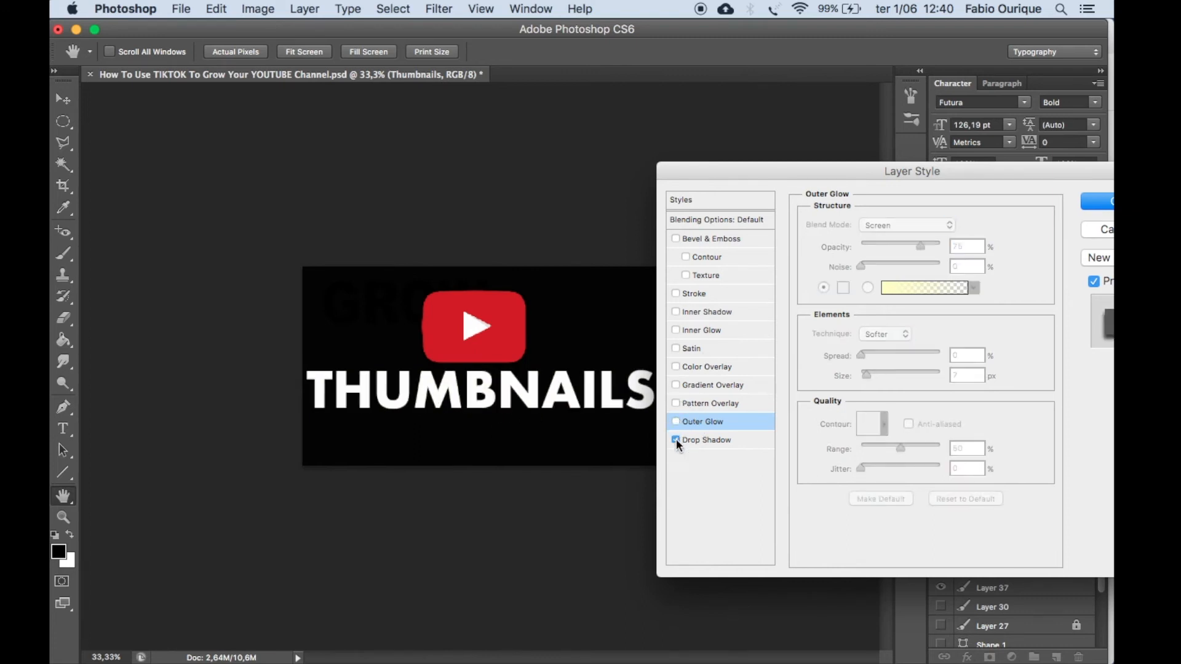
pyautogui.click(693, 441)
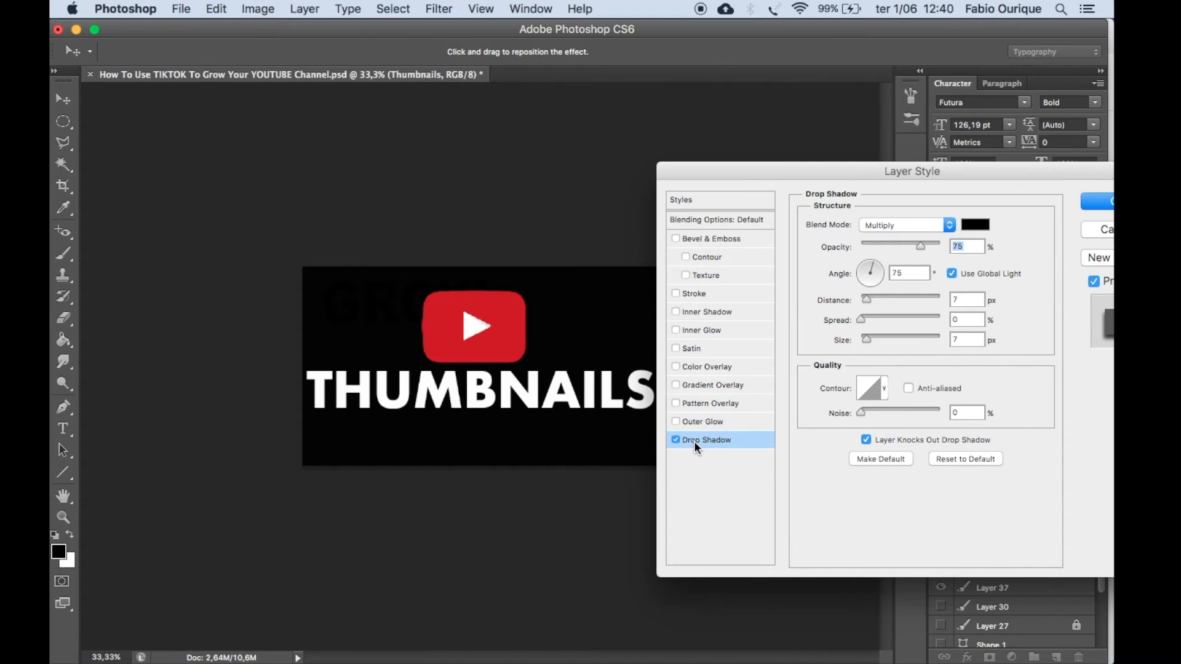
pyautogui.click(675, 440)
# Add a 10 px outside stroke to the Thumbnails text in red cd201f sampled from the YouTube logo, and apply it.
pyautogui.click(676, 295)
pyautogui.click(696, 295)
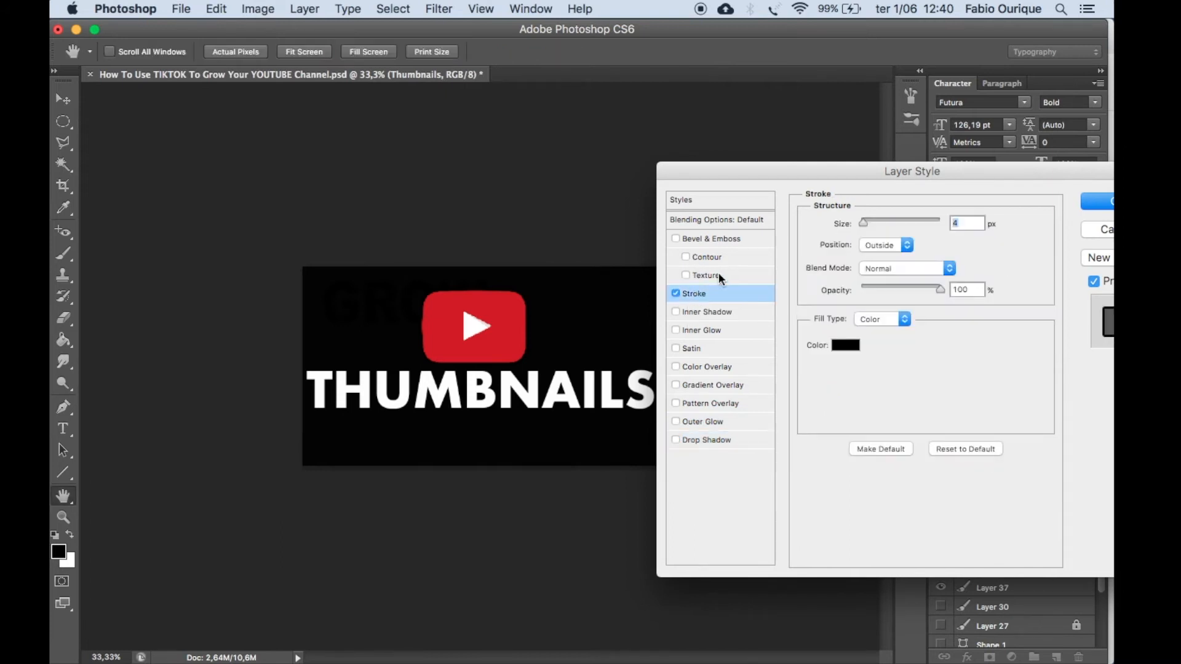
pyautogui.click(847, 346)
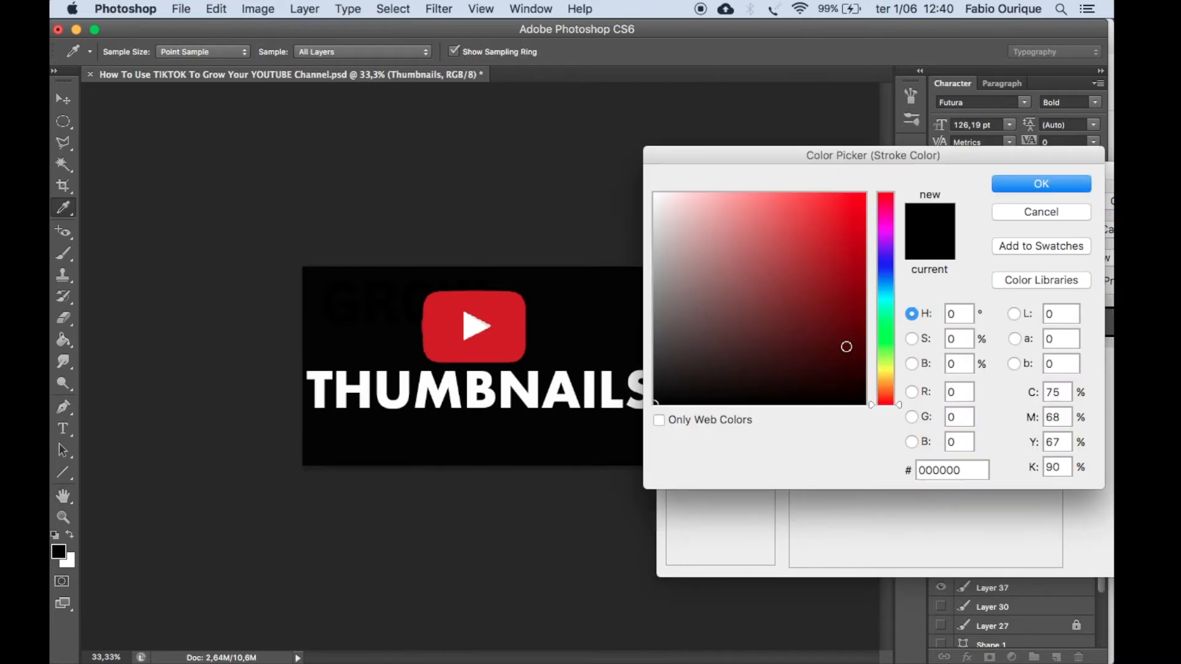
pyautogui.click(518, 328)
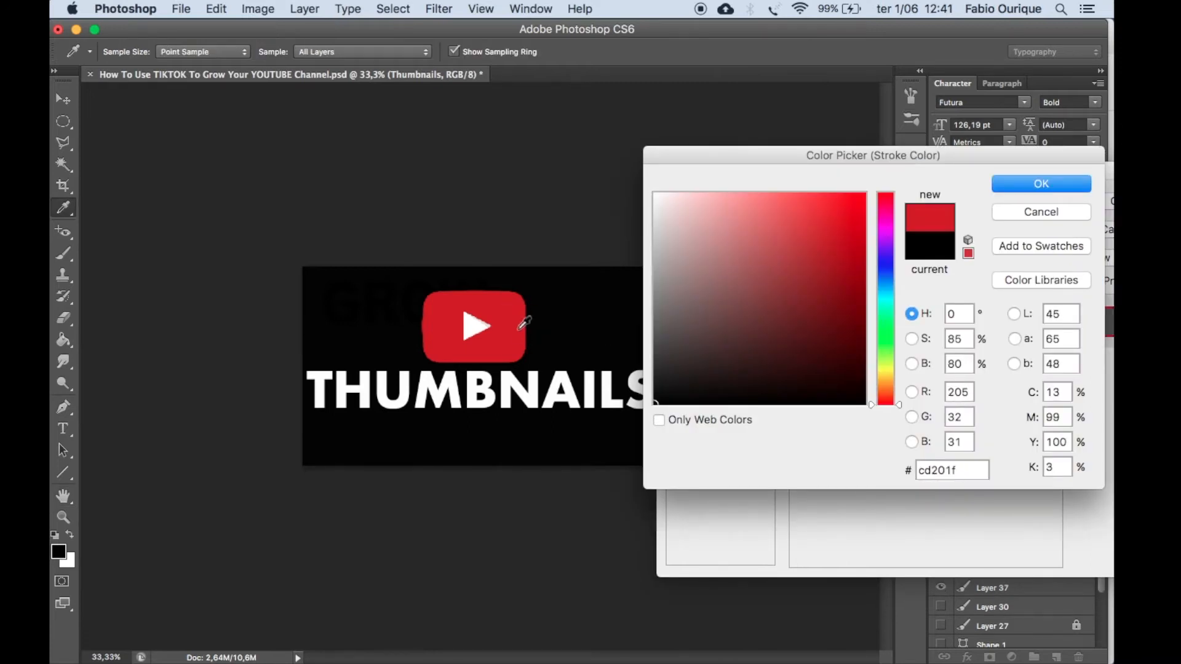
pyautogui.click(1024, 180)
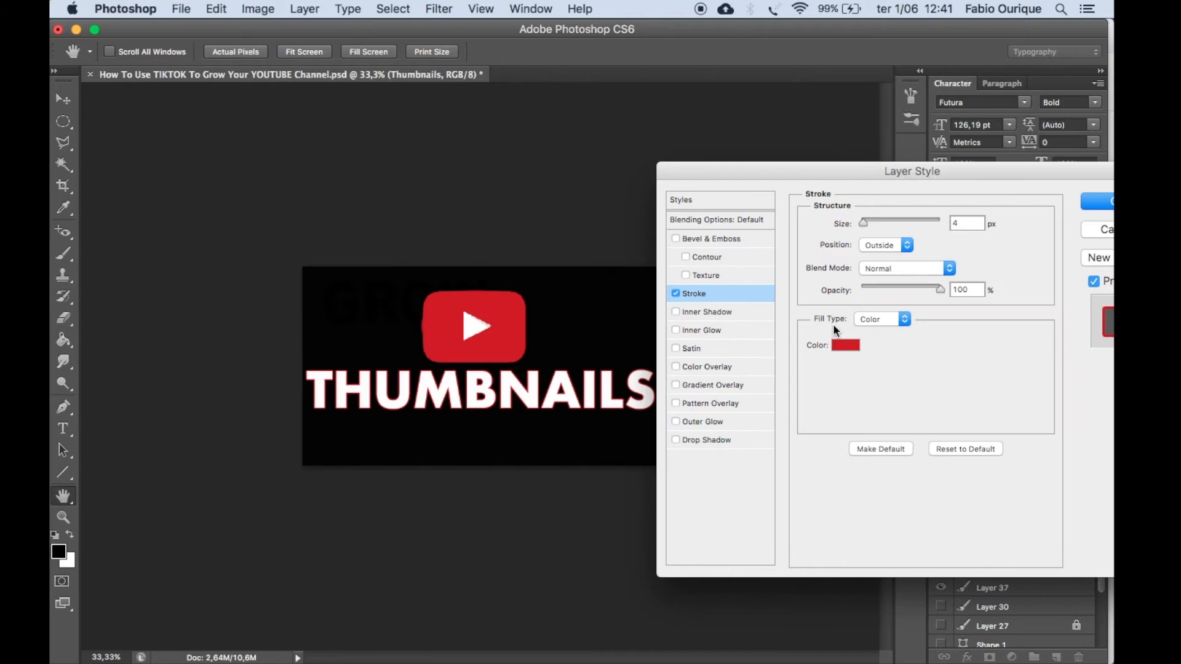
pyautogui.moveTo(863, 226); pyautogui.dragTo(870, 226)
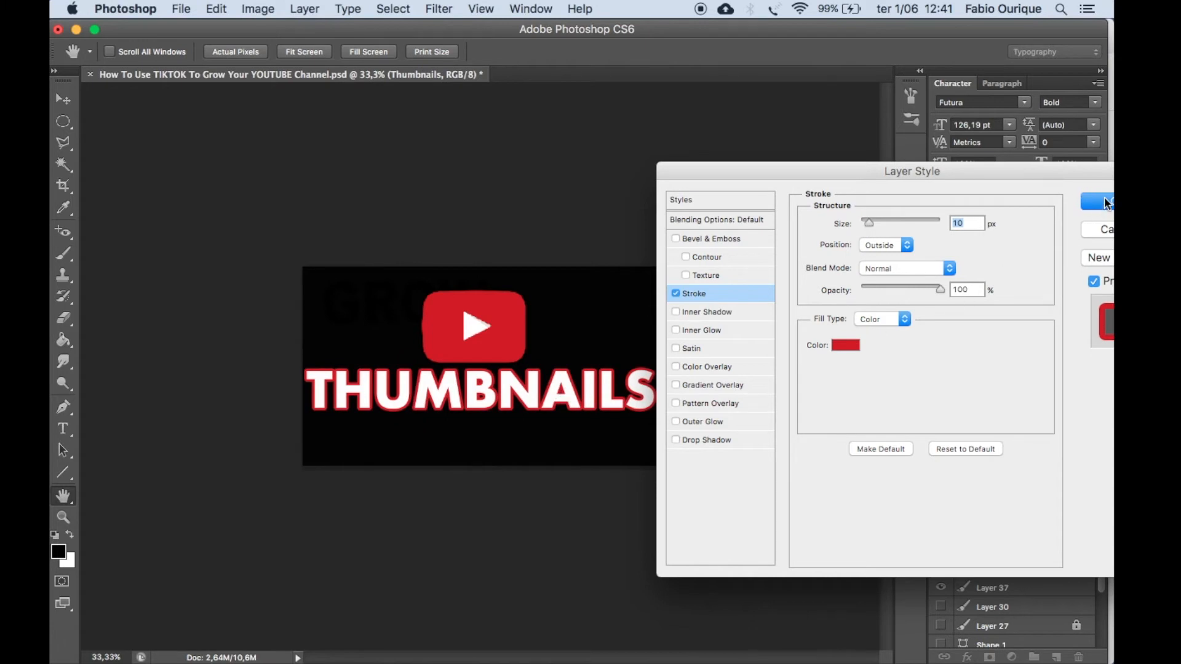
pyautogui.click(1105, 203)
# Move the YouTube logo slightly up and to the right, and shift the Thumbnails text to sit beneath it.
pyautogui.hotkey('ctrl', 't')
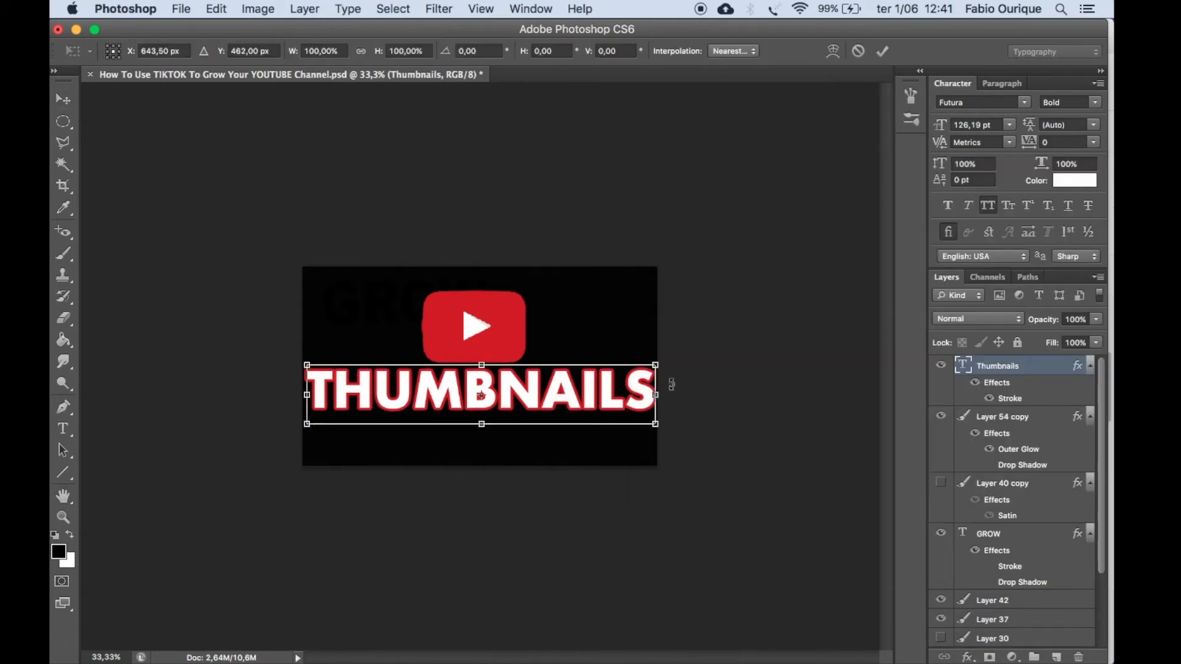
pyautogui.press('Return')
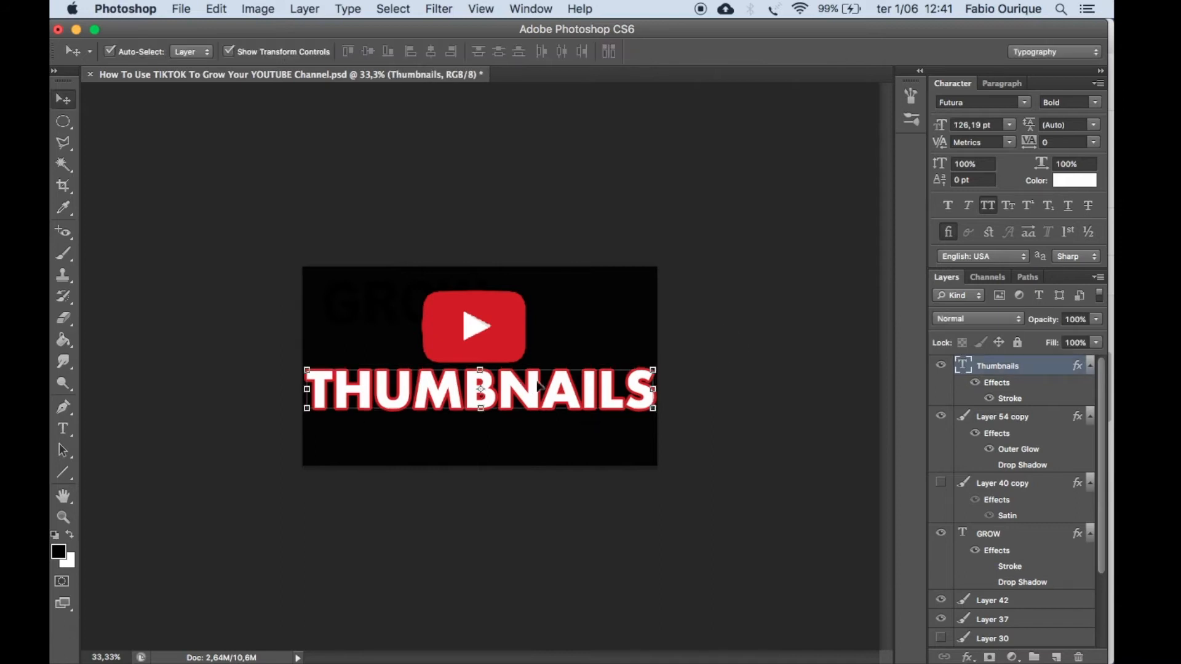
pyautogui.click(793, 352)
pyautogui.click(478, 326)
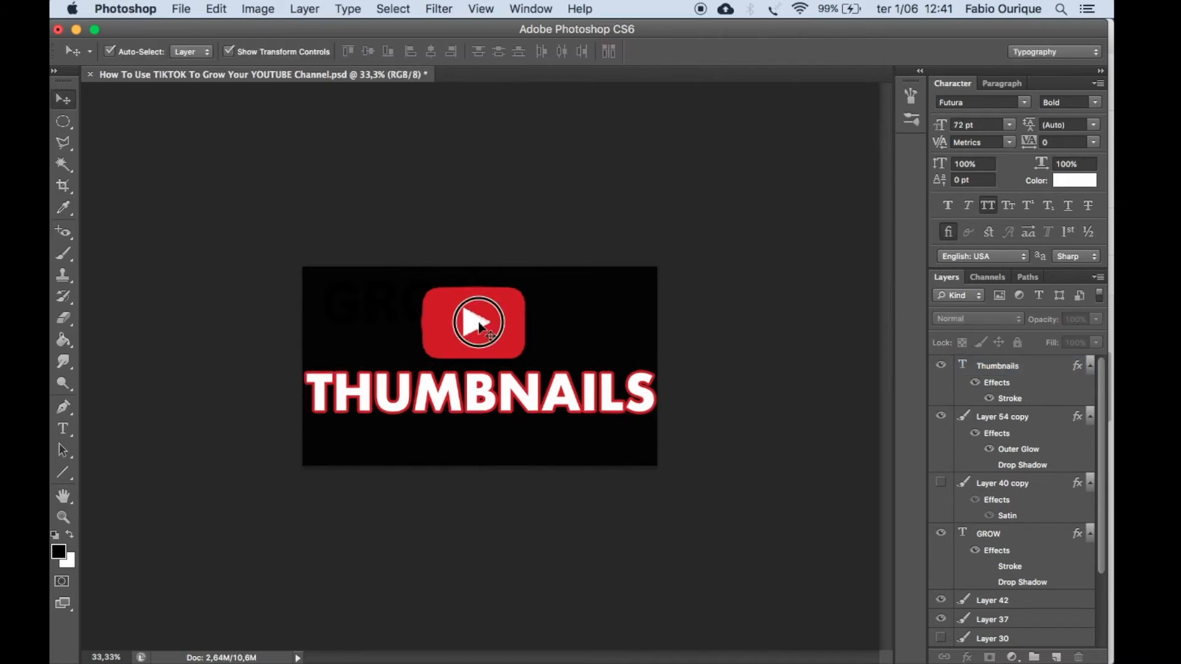
pyautogui.moveTo(478, 326); pyautogui.dragTo(486, 324)
pyautogui.moveTo(540, 377); pyautogui.dragTo(554, 380)
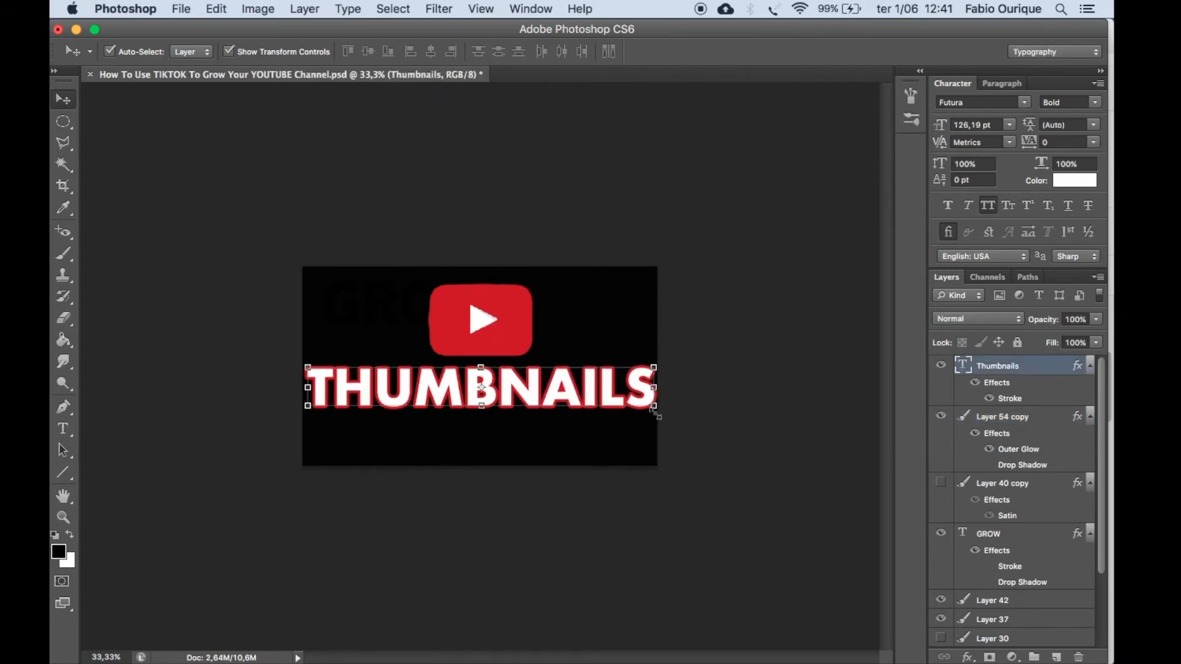
# Scale the Thumbnails text down slightly to 123,83 pt so it keeps a small margin from the canvas edges.
pyautogui.hotkey('ctrl', 't')
pyautogui.moveTo(654, 415); pyautogui.dragTo(650, 413)
pyautogui.press('Return')
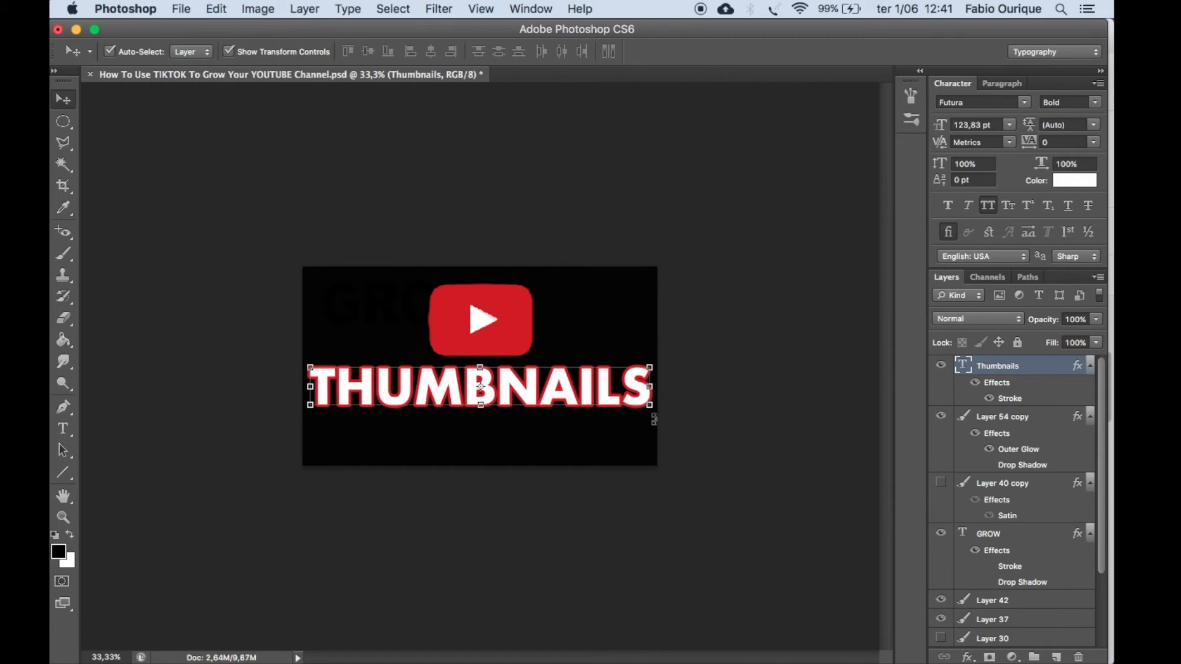
pyautogui.click(521, 268)
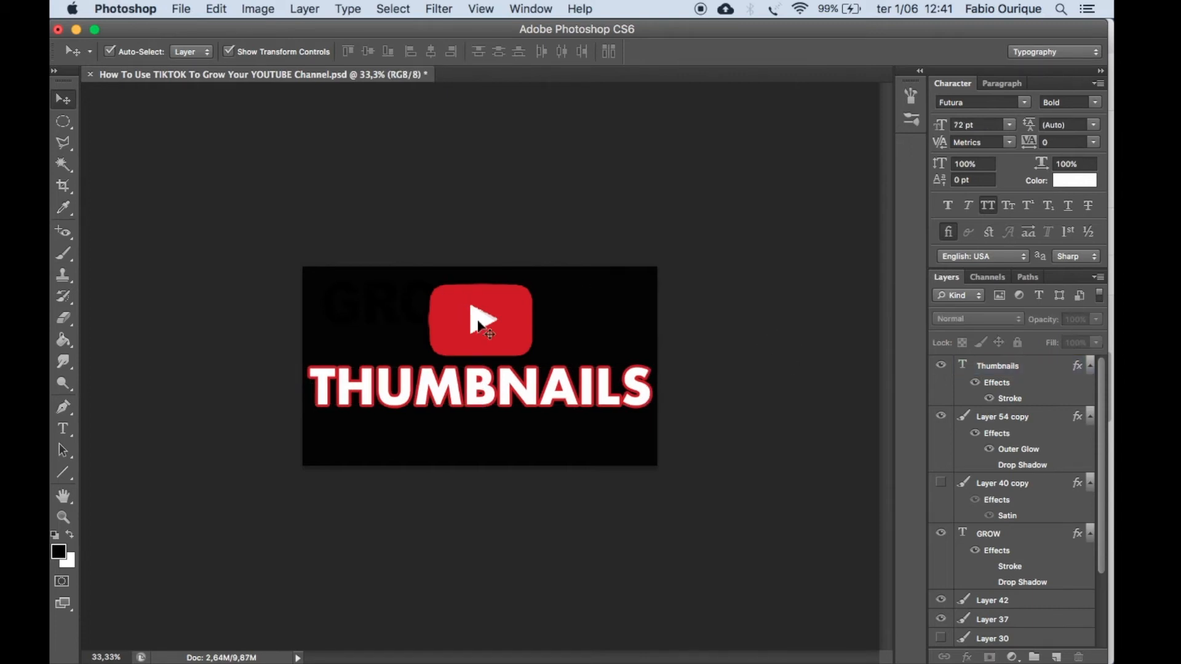
pyautogui.click(589, 386)
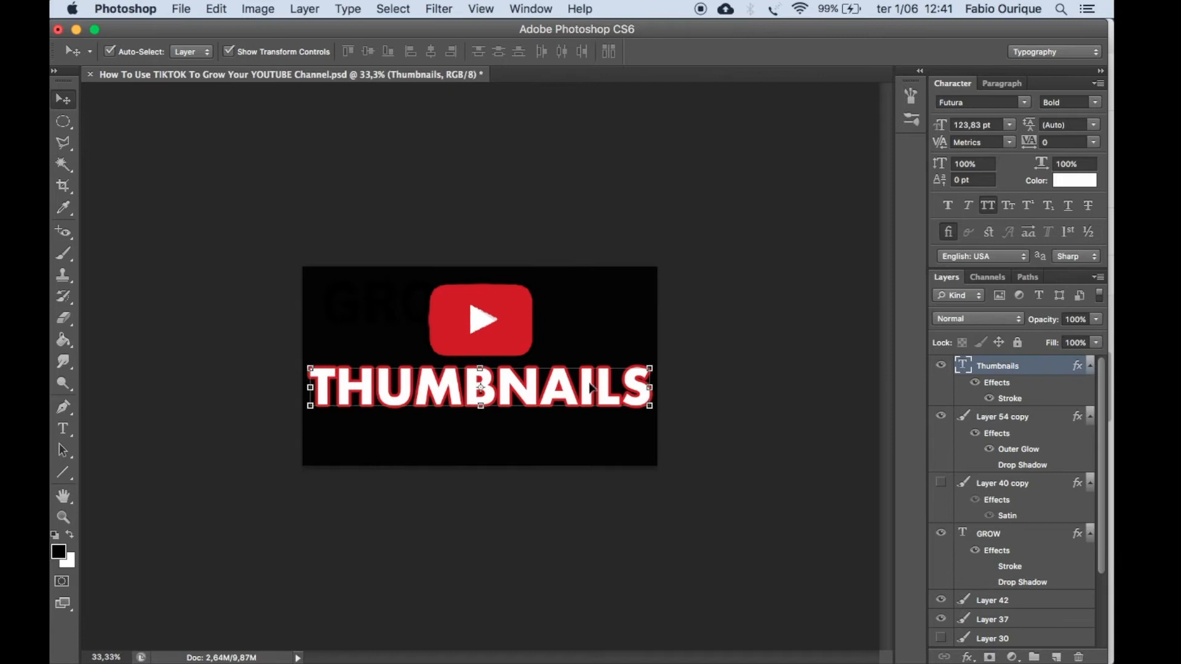
pyautogui.click(790, 261)
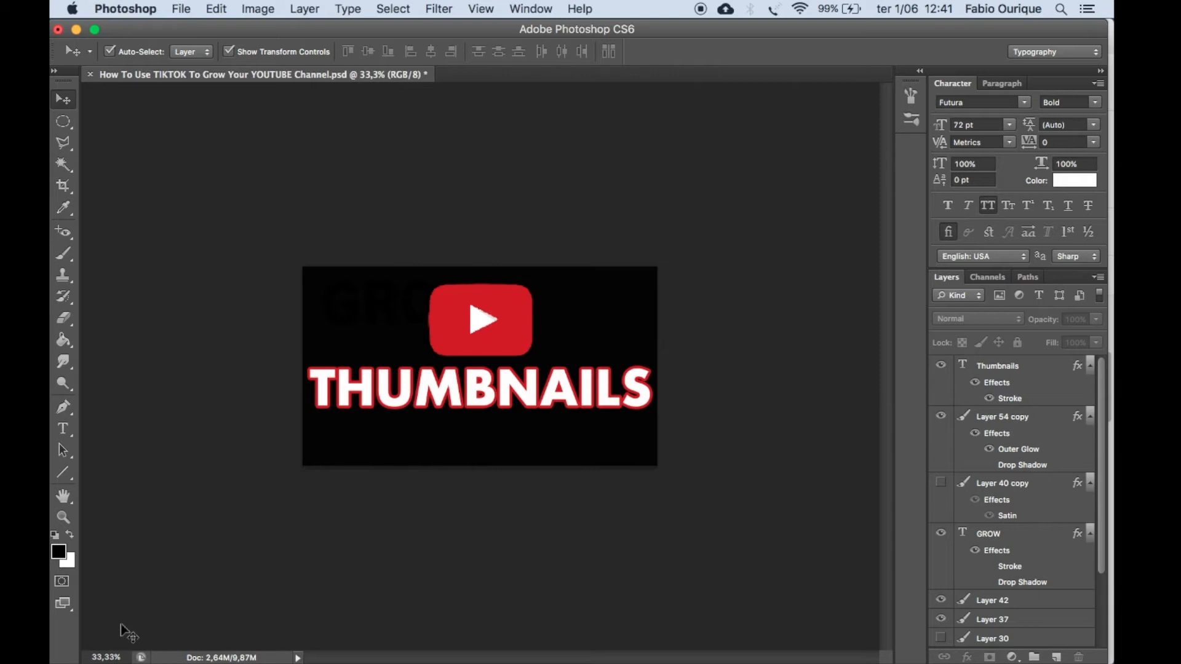
# Nudge the Thumbnails text slightly down to widen the gap between it and the YouTube logo.
pyautogui.click(540, 397)
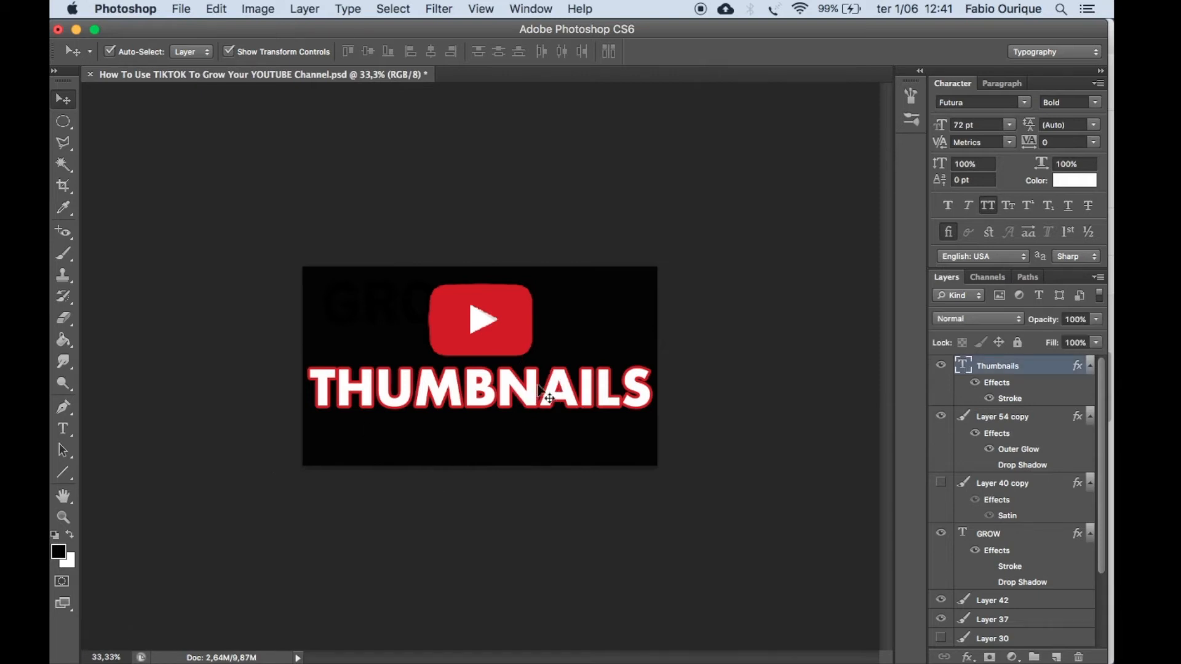
pyautogui.click(686, 370)
pyautogui.click(496, 334)
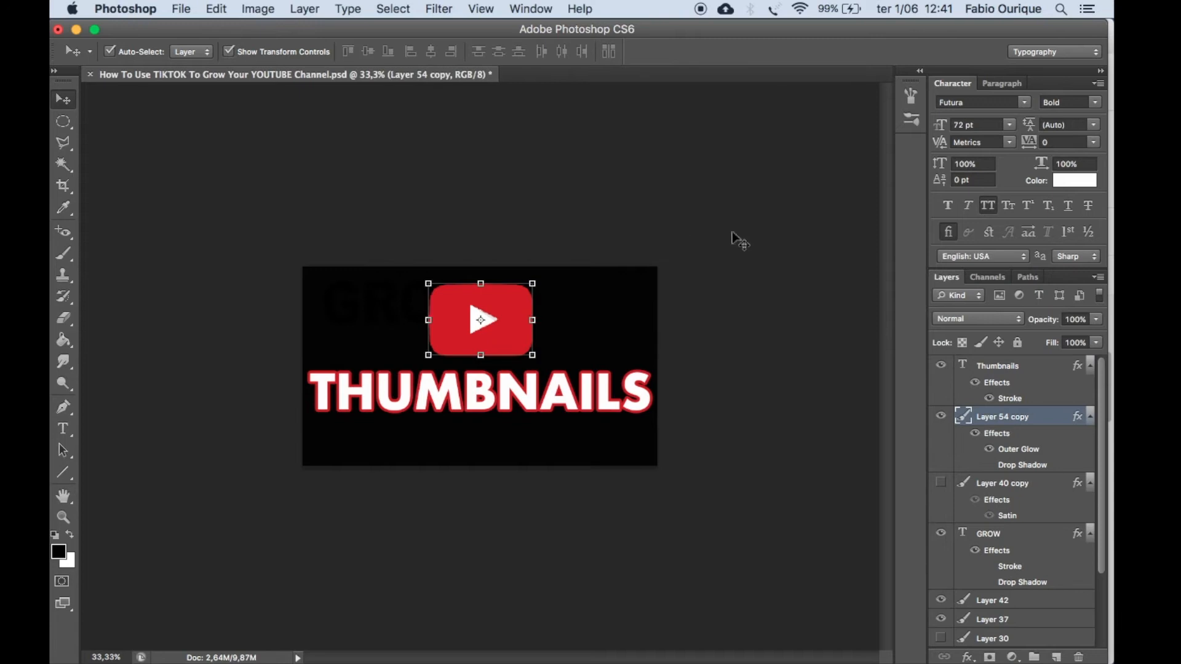
pyautogui.click(718, 350)
pyautogui.click(514, 328)
pyautogui.click(738, 353)
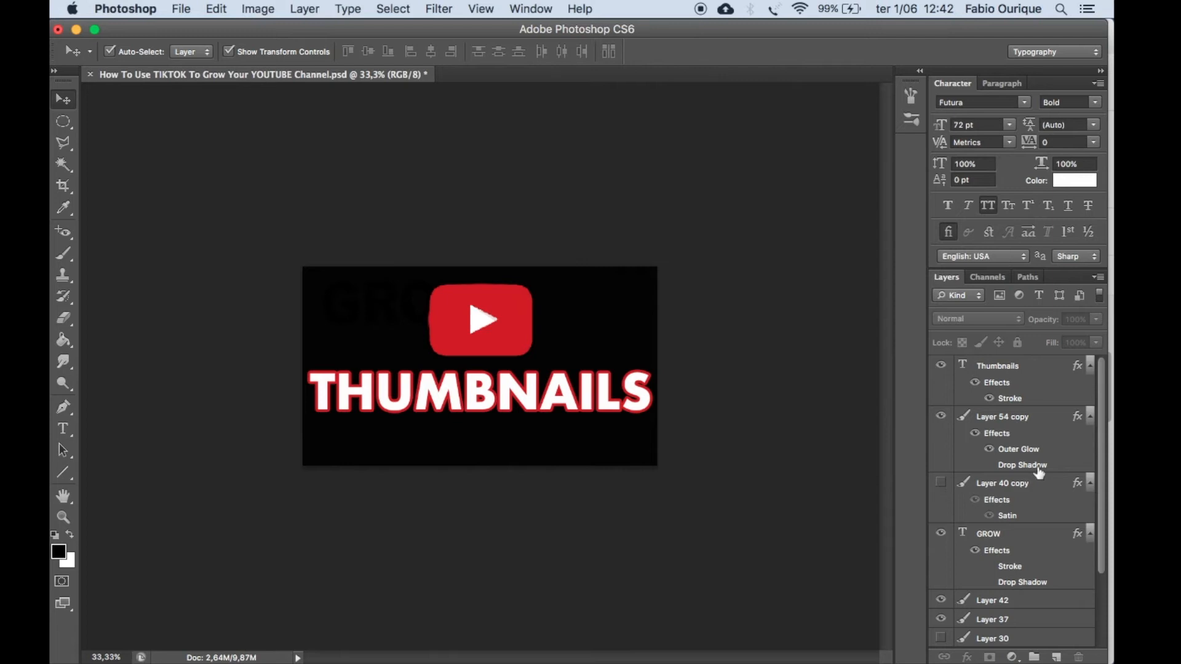
# Delete the hidden Layer 40 copy and the leftover GROW text layer.
pyautogui.click(980, 486)
pyautogui.click(938, 485)
pyautogui.click(938, 486)
pyautogui.click(938, 485)
pyautogui.moveTo(1017, 485); pyautogui.dragTo(1076, 656)
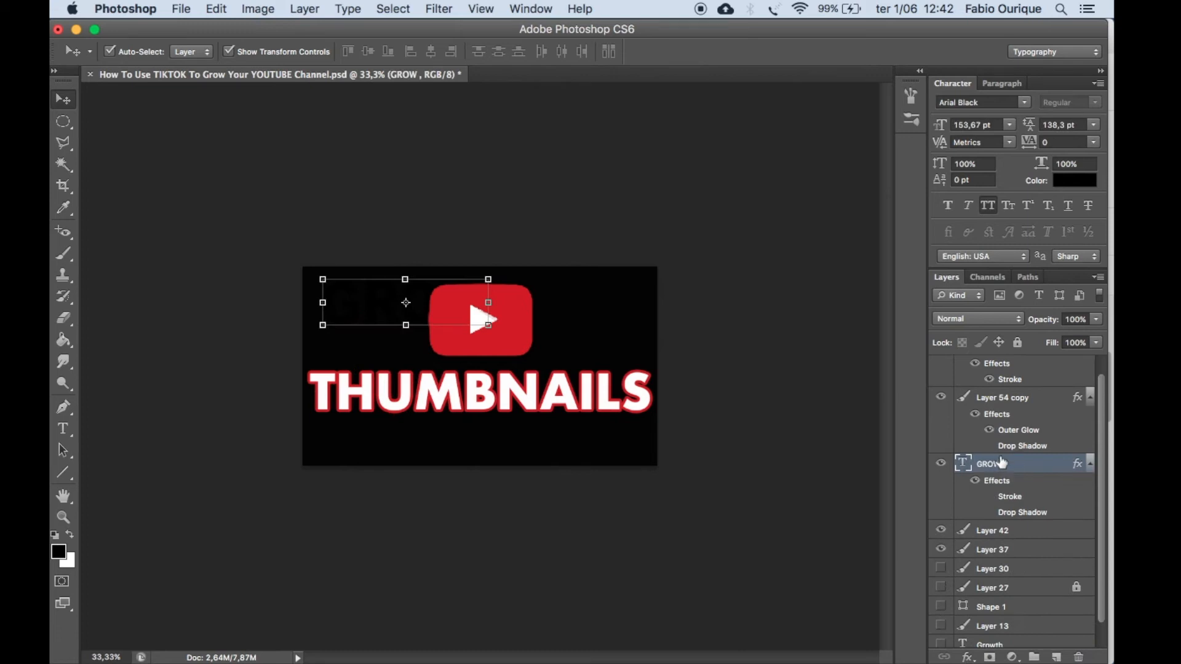
pyautogui.moveTo(993, 467); pyautogui.dragTo(1078, 656)
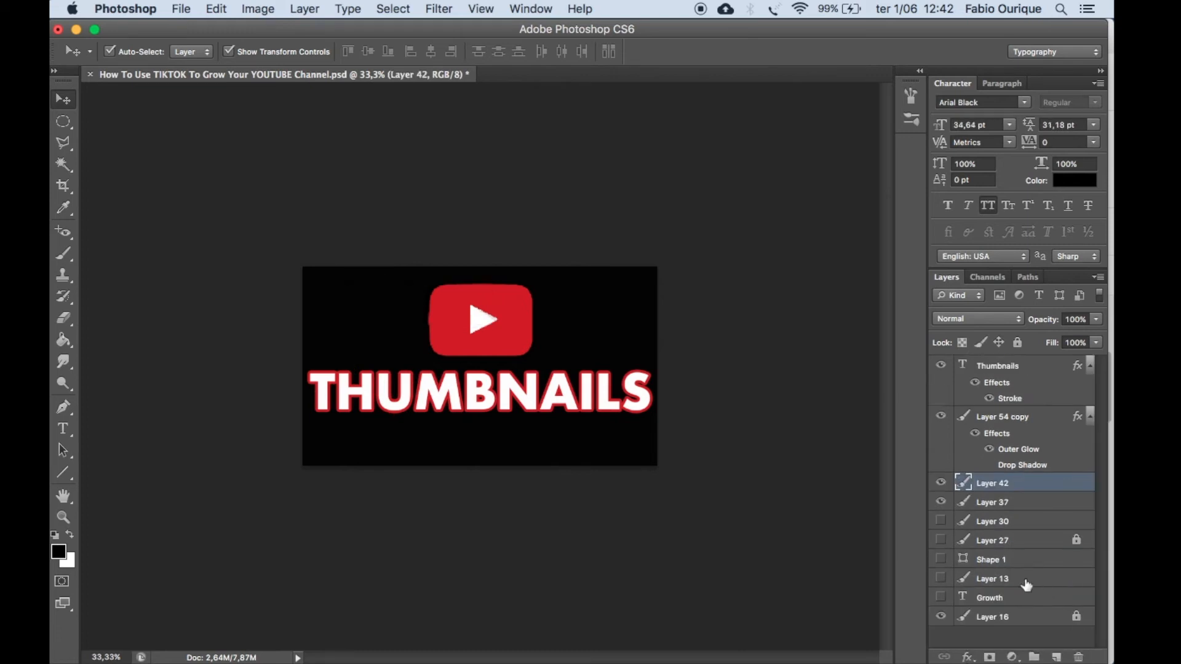
# Check what Layer 27 contains, then unlock it and delete it.
pyautogui.click(989, 523)
pyautogui.click(1002, 540)
pyautogui.click(941, 540)
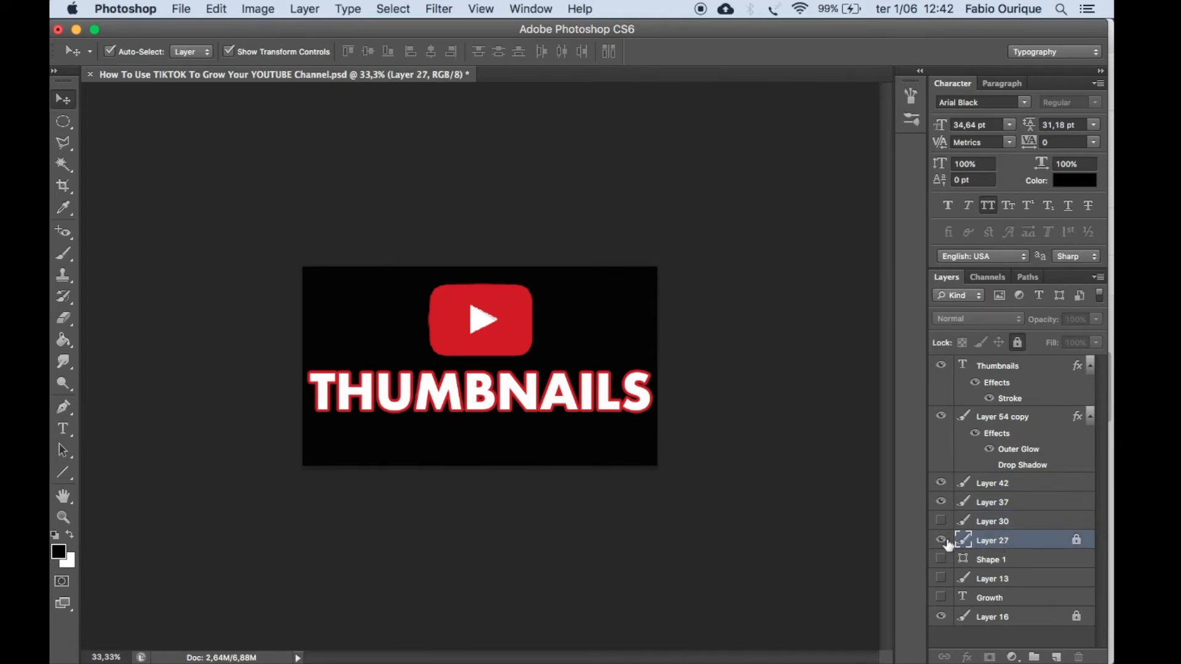
pyautogui.click(941, 540)
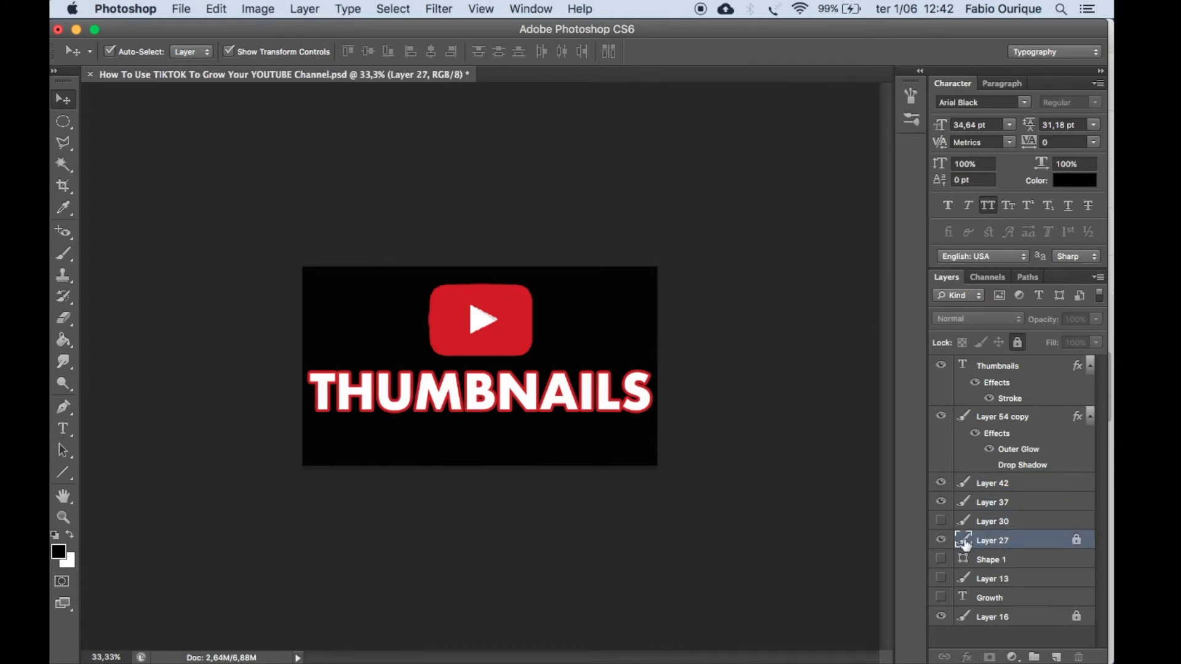
pyautogui.click(1017, 344)
pyautogui.moveTo(1017, 545); pyautogui.dragTo(1078, 657)
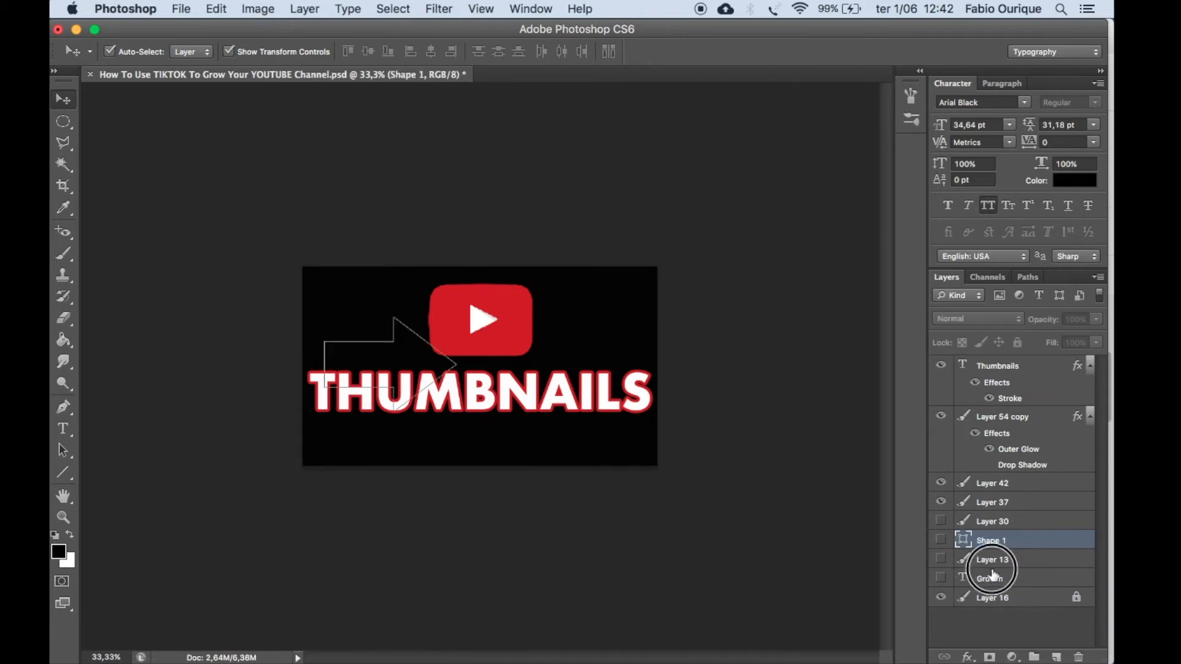
# Delete the remaining hidden layers: Layer 30, Shape 1, Layer 13 and Growth.
pyautogui.click(990, 578)
pyautogui.keyDown('shift'); pyautogui.click(996, 521); pyautogui.keyUp('shift')
pyautogui.moveTo(1020, 524); pyautogui.dragTo(1078, 657)
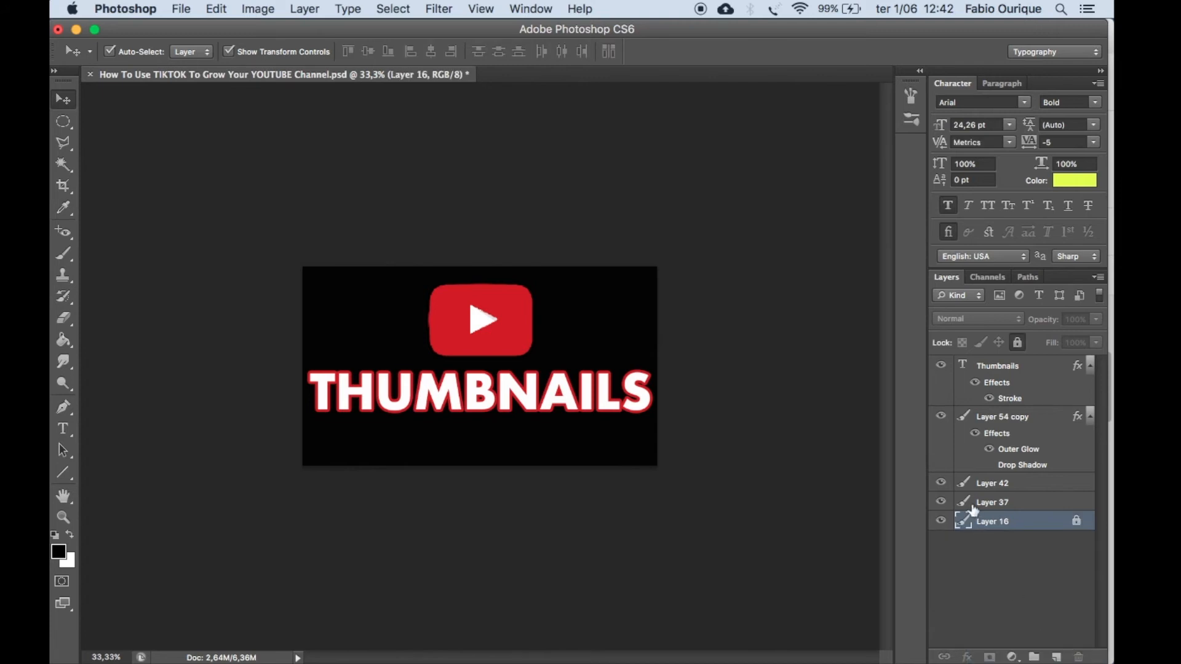
# Delete Layer 42 and toggle the visibility of the other layers to check which ones the design needs.
pyautogui.click(941, 502)
pyautogui.click(941, 502)
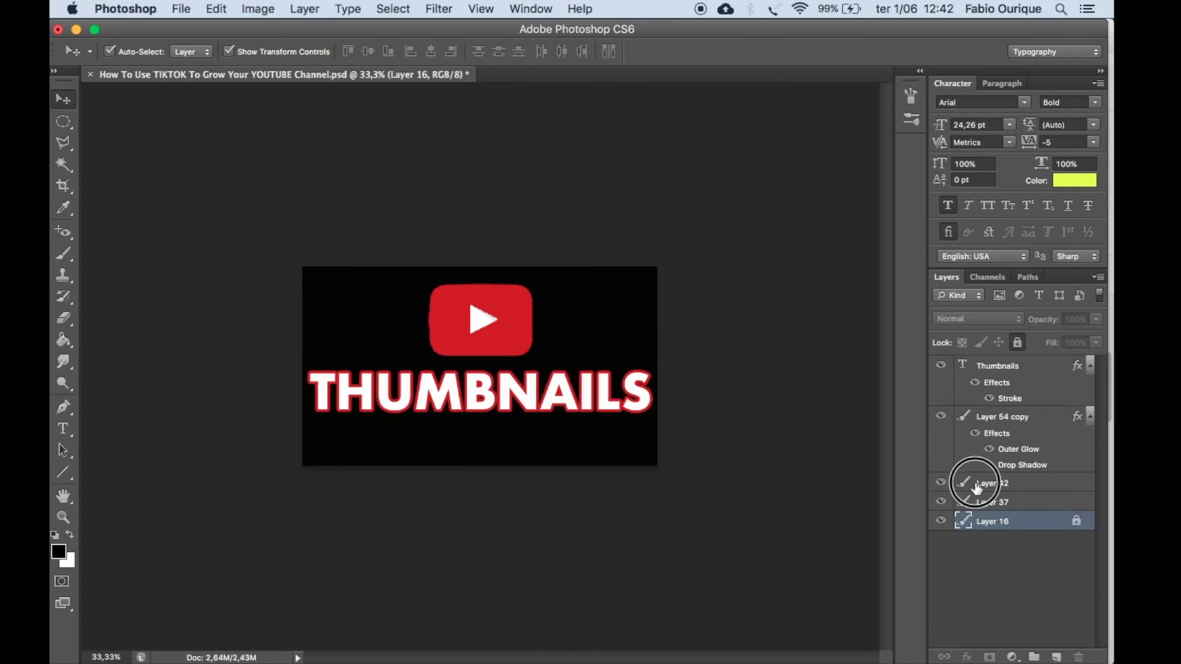
pyautogui.click(974, 482)
pyautogui.moveTo(963, 483); pyautogui.dragTo(1080, 657)
pyautogui.click(940, 418)
pyautogui.click(941, 417)
pyautogui.click(941, 367)
pyautogui.click(940, 367)
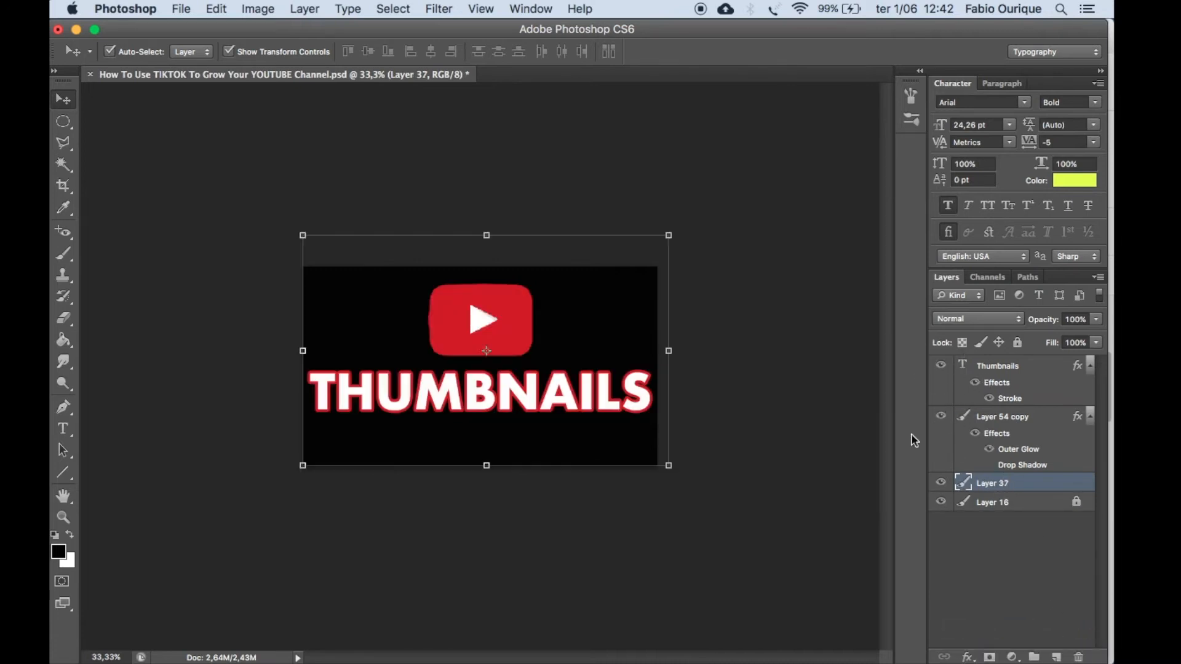
pyautogui.click(840, 427)
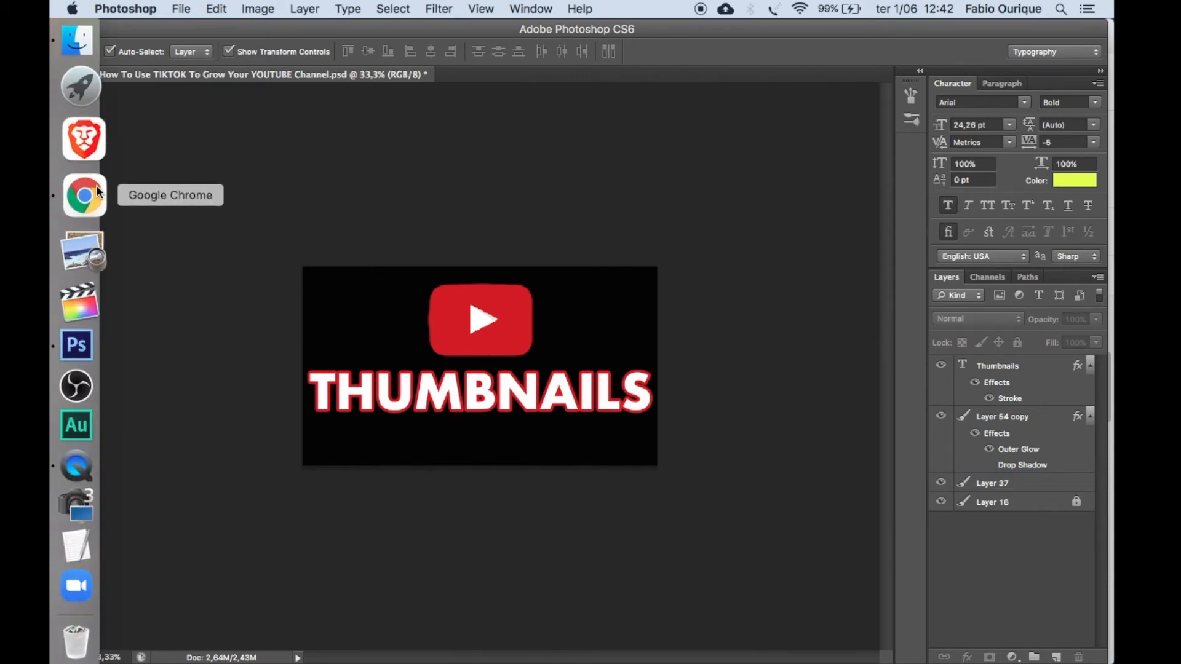
# Switch to Chrome and copy the full video title from SEO Studio on the YouTube channel dashboard.
pyautogui.click(97, 186)
pyautogui.click(235, 38)
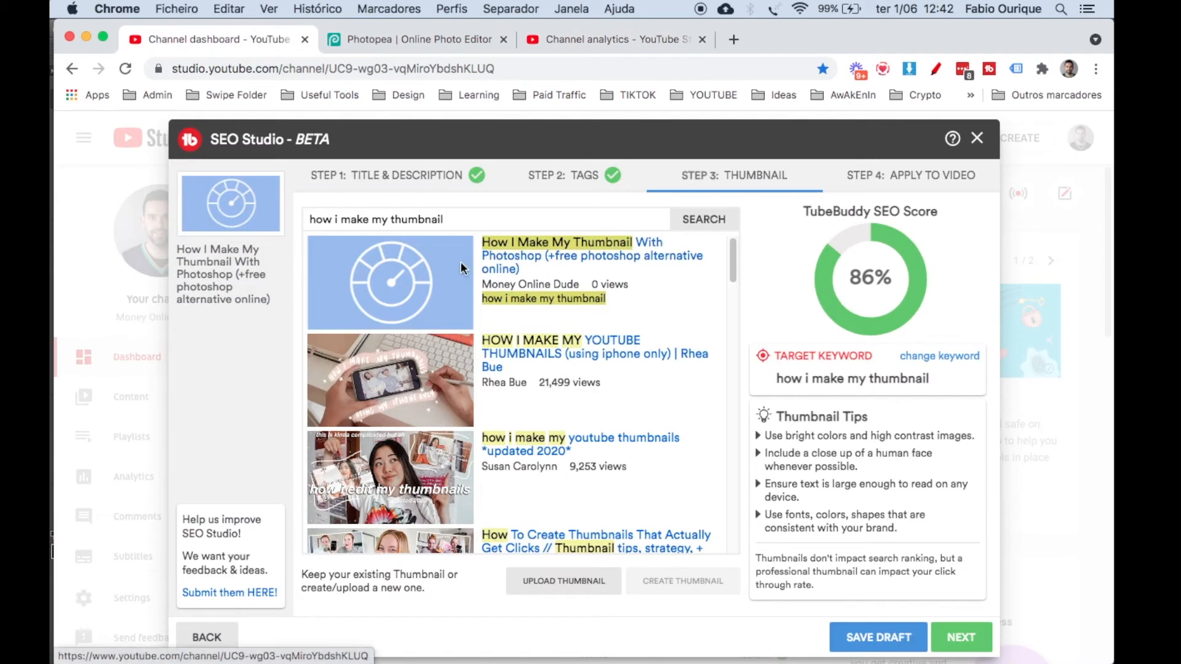
pyautogui.moveTo(177, 250); pyautogui.dragTo(276, 306)
pyautogui.moveTo(51, 274)
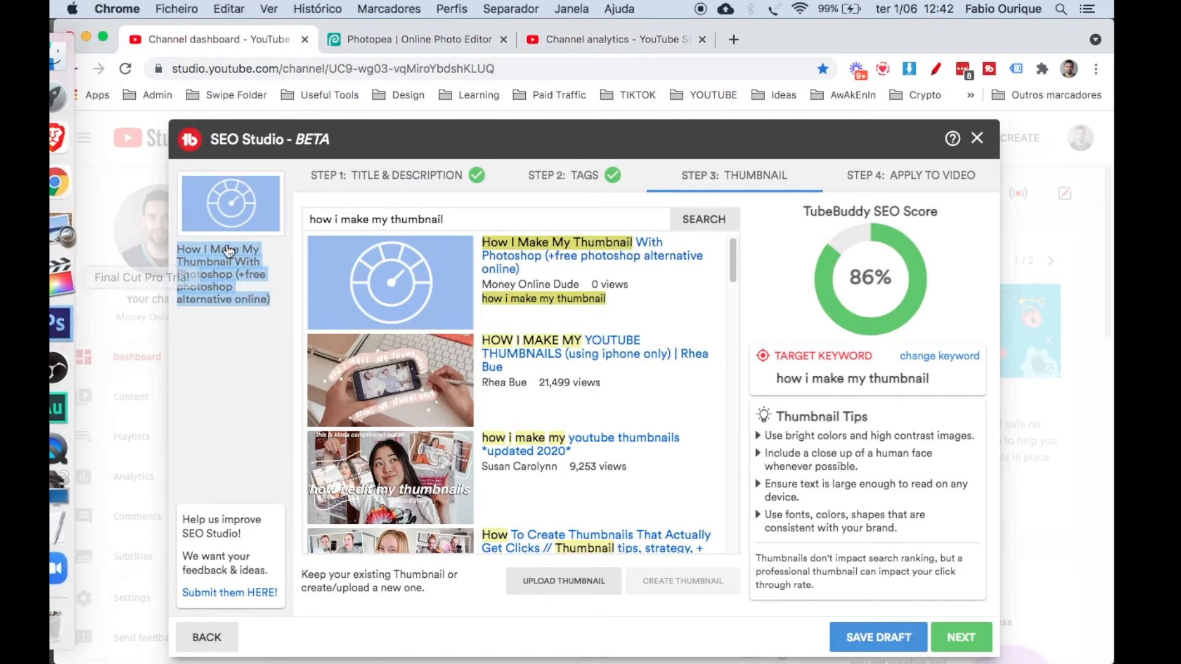
# Back in Photoshop, save the document as "How I Make My Thumbnail With Photoshop (+free photoshop alternative online).psd" in the TumbNails folder.
pyautogui.click(83, 328)
pyautogui.click(181, 9)
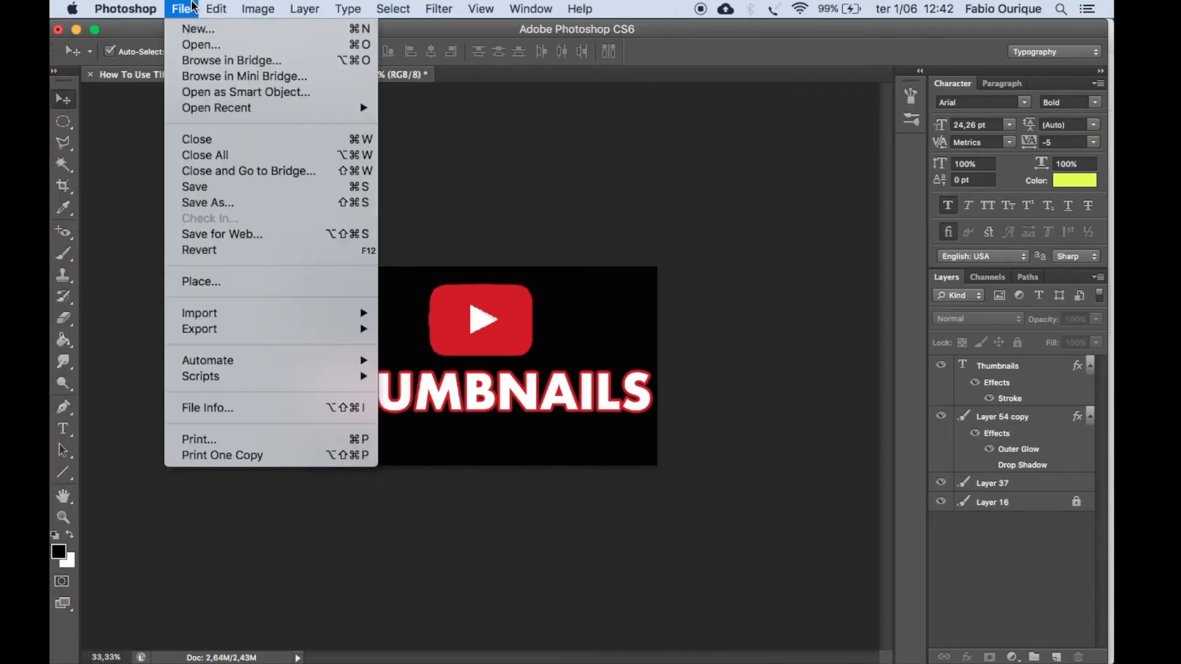
pyautogui.click(244, 200)
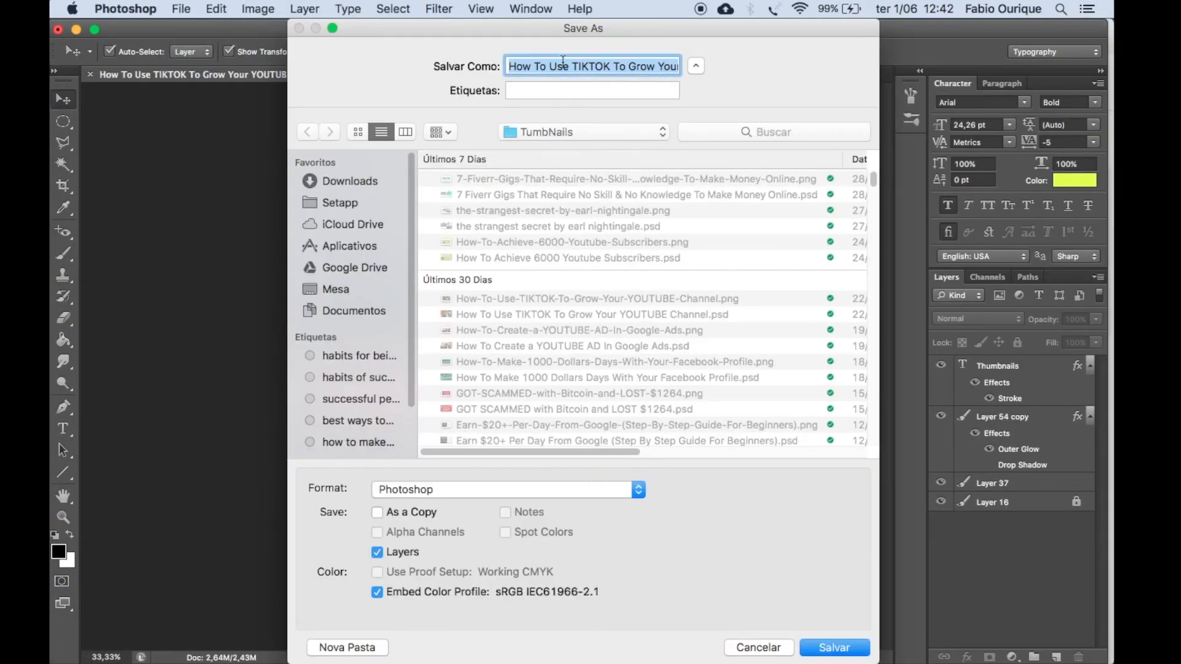
pyautogui.write('photoshop alternative online)')
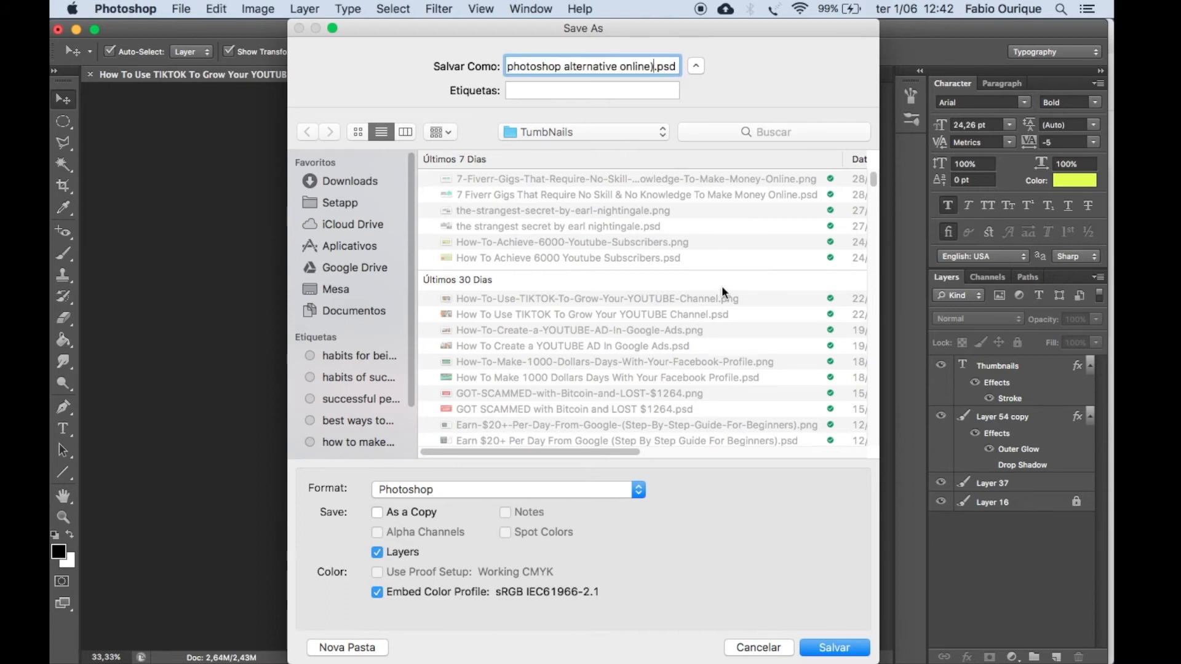
pyautogui.click(591, 138)
pyautogui.click(589, 134)
pyautogui.click(836, 650)
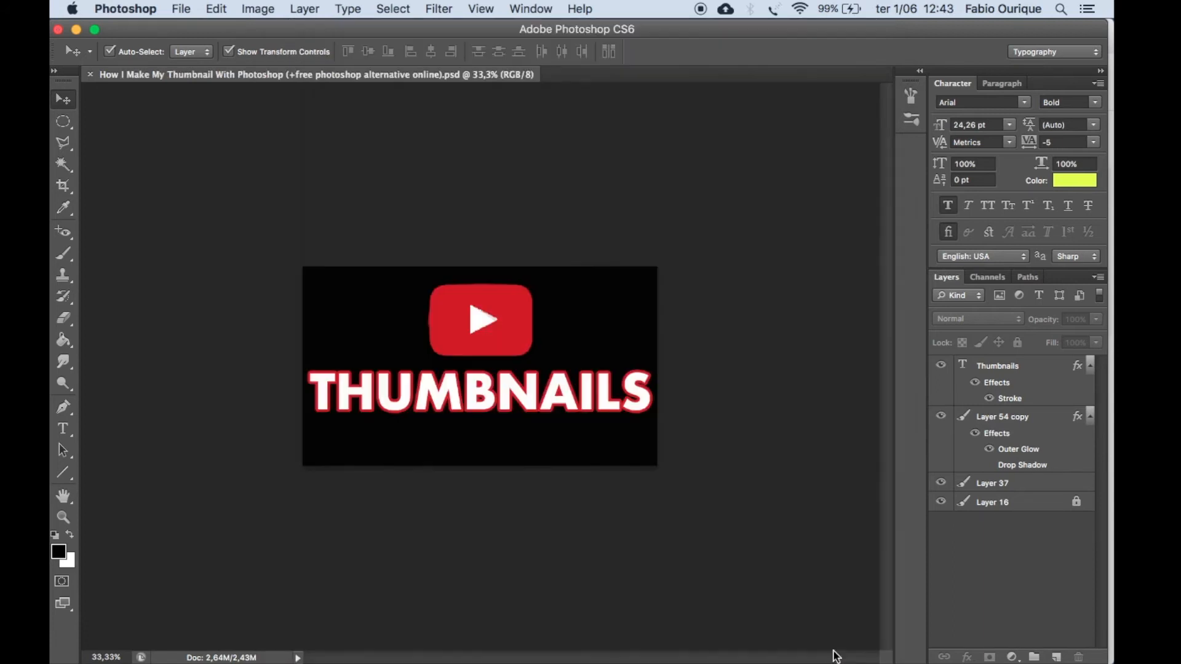
# Export the thumbnail for web as a PNG-24 at 1280 × 720 px into the TumbNails folder.
pyautogui.click(191, 14)
pyautogui.click(263, 235)
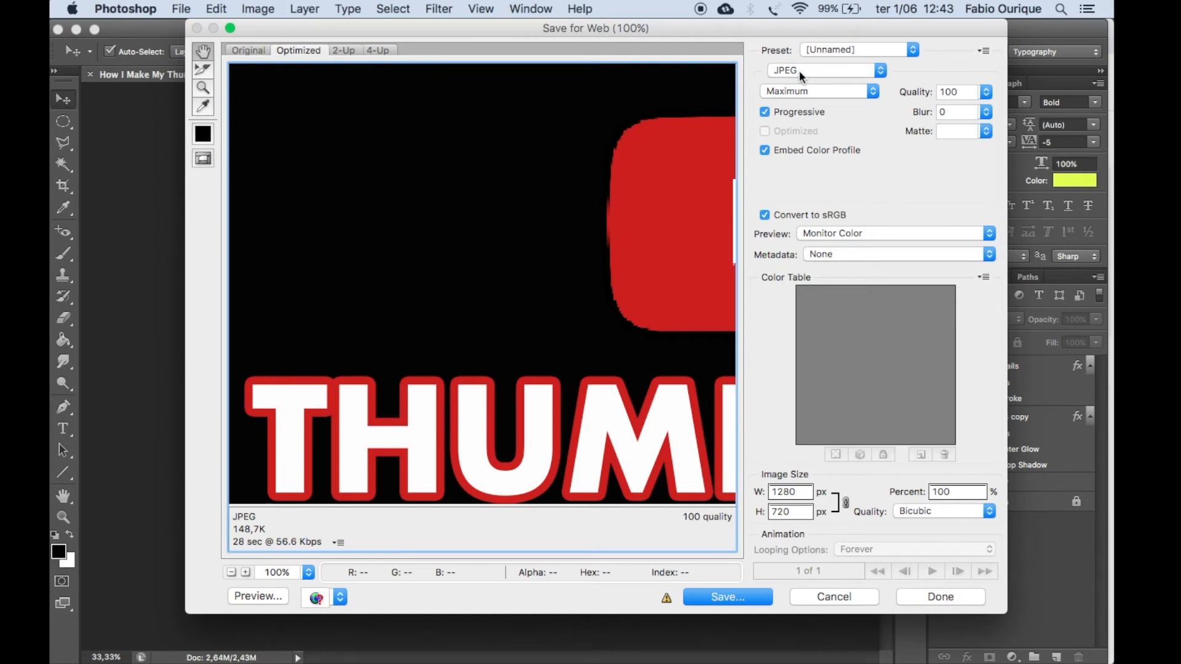
pyautogui.click(800, 70)
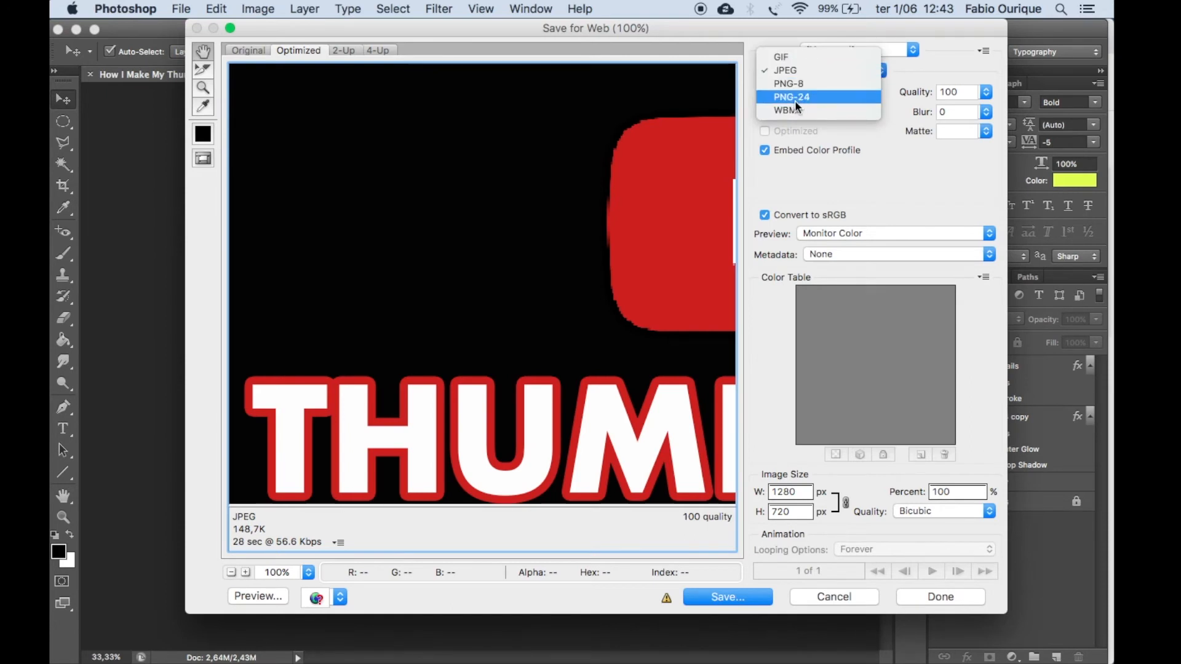
pyautogui.click(794, 99)
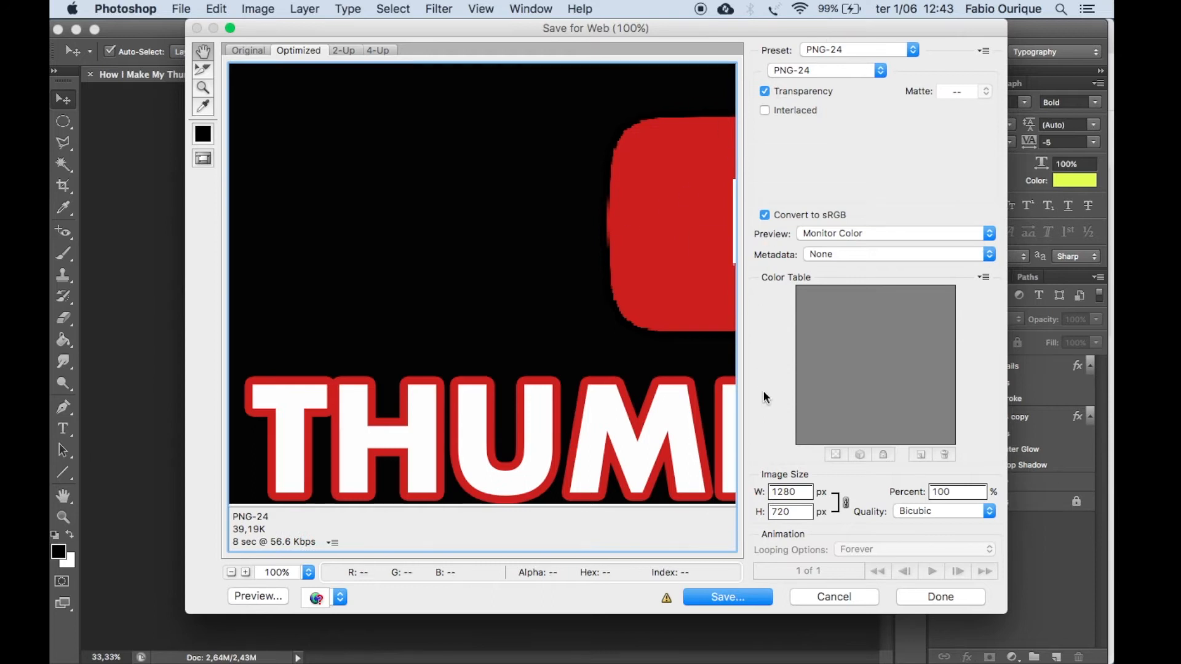
pyautogui.click(757, 596)
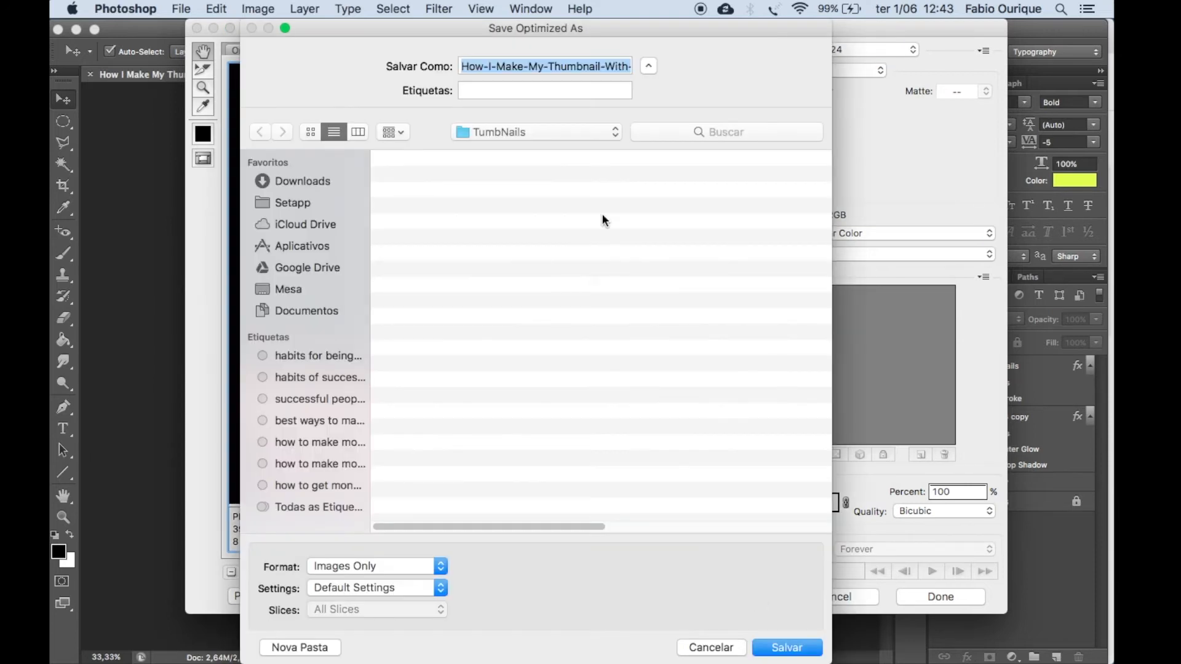
pyautogui.click(781, 647)
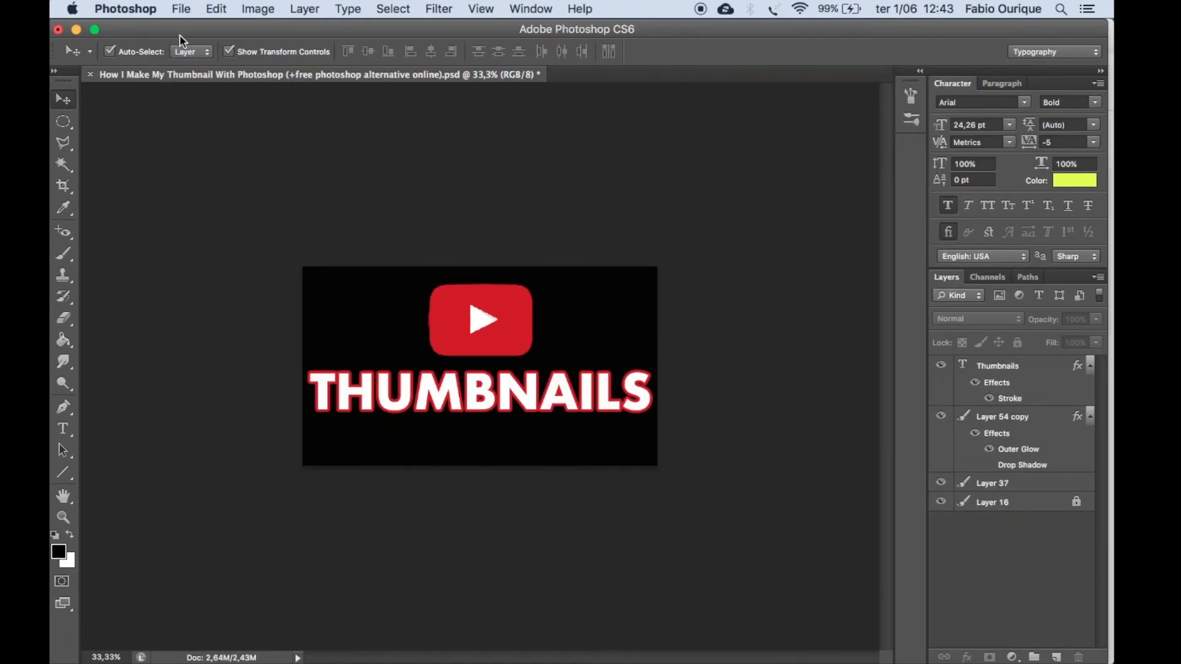
# Quit Photoshop without saving the remaining changes to the document.
pyautogui.click(145, 9)
pyautogui.click(153, 171)
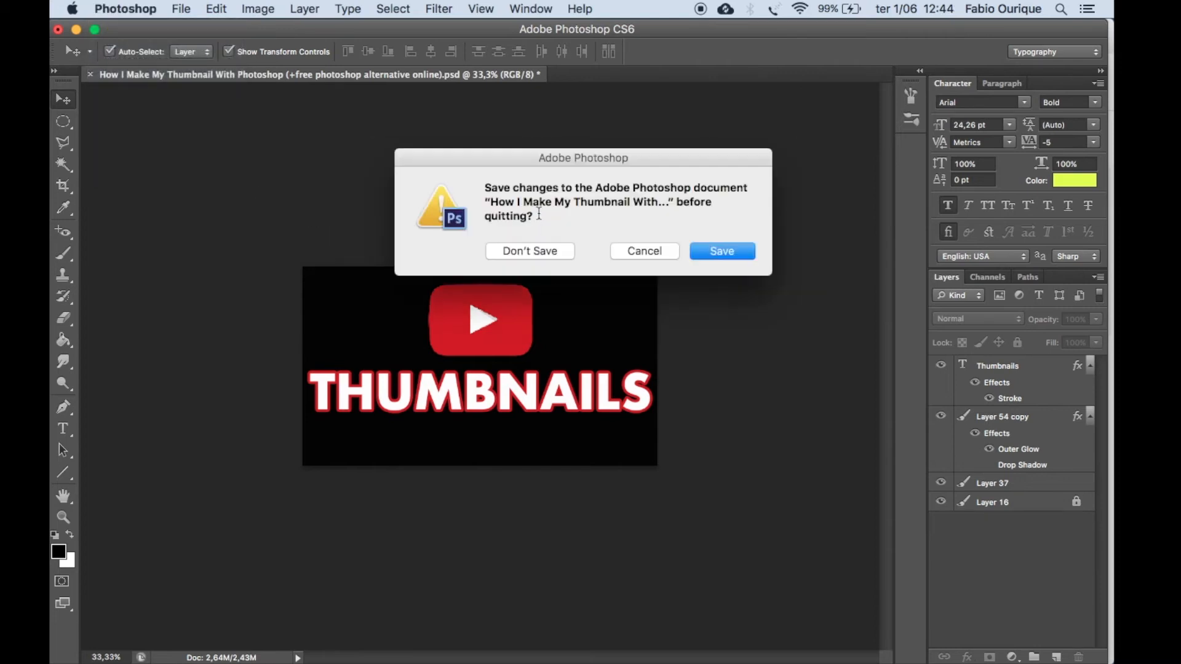
pyautogui.click(546, 251)
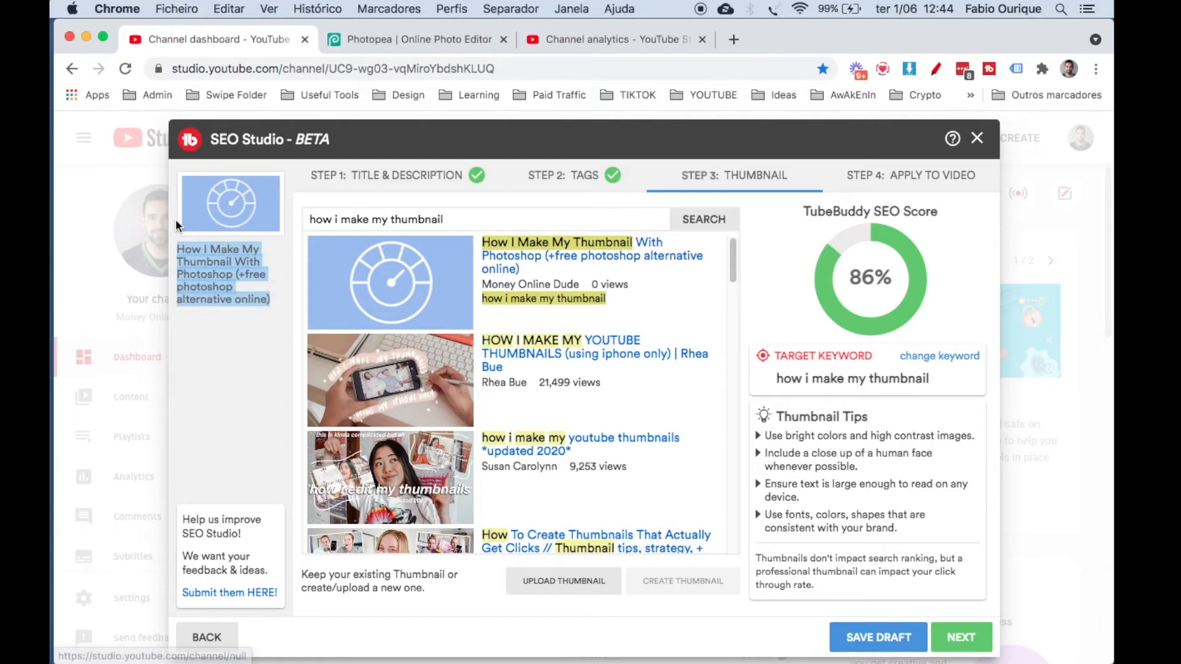
# Upload the exported "How-I-Make-My-Thumbnail" PNG from the TumbNails folder as the SEO Studio thumbnail, compare it with competing videos, and save the draft.
pyautogui.click(276, 418)
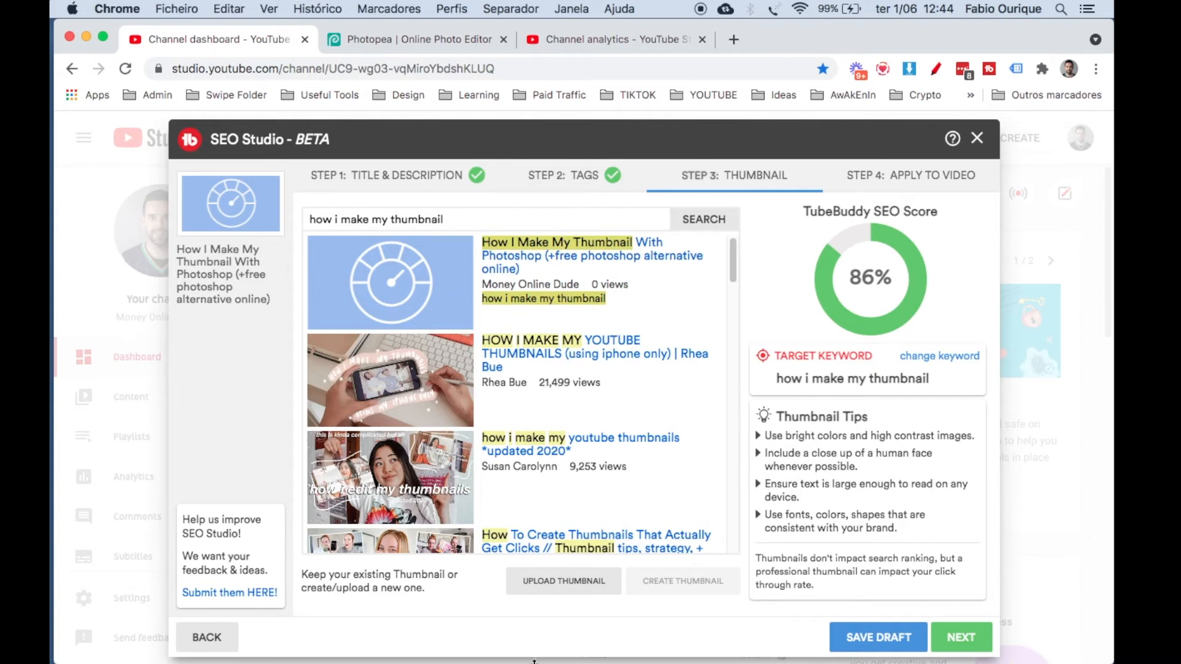
pyautogui.click(544, 582)
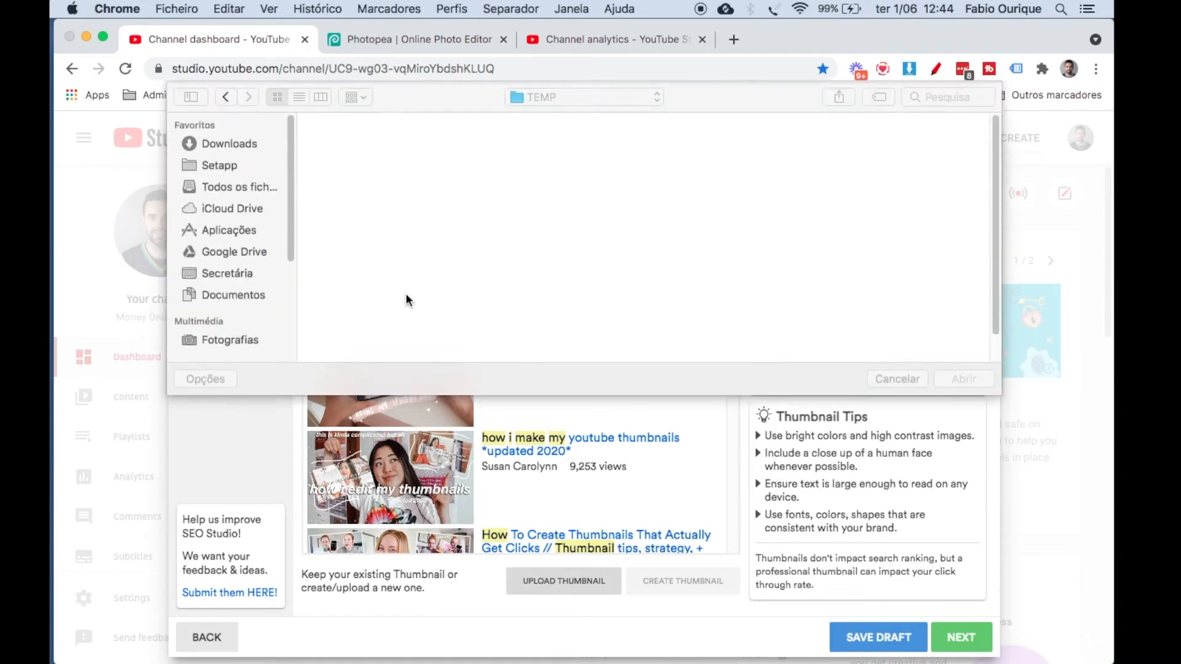
pyautogui.click(558, 99)
pyautogui.click(566, 220)
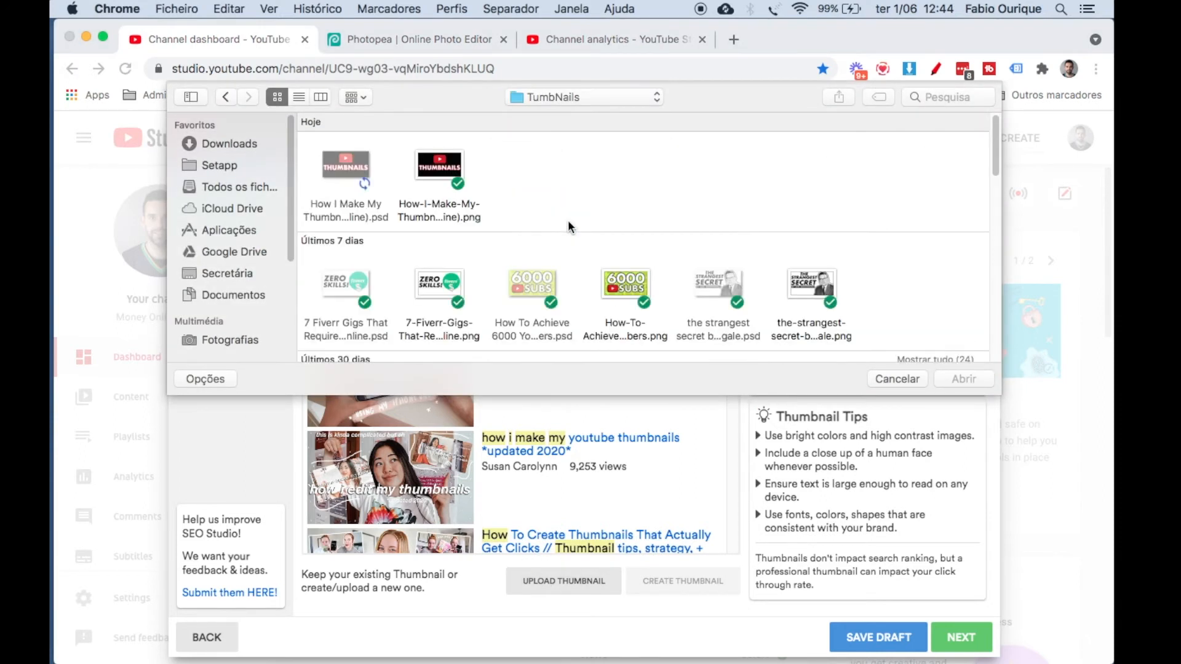
pyautogui.doubleClick(439, 166)
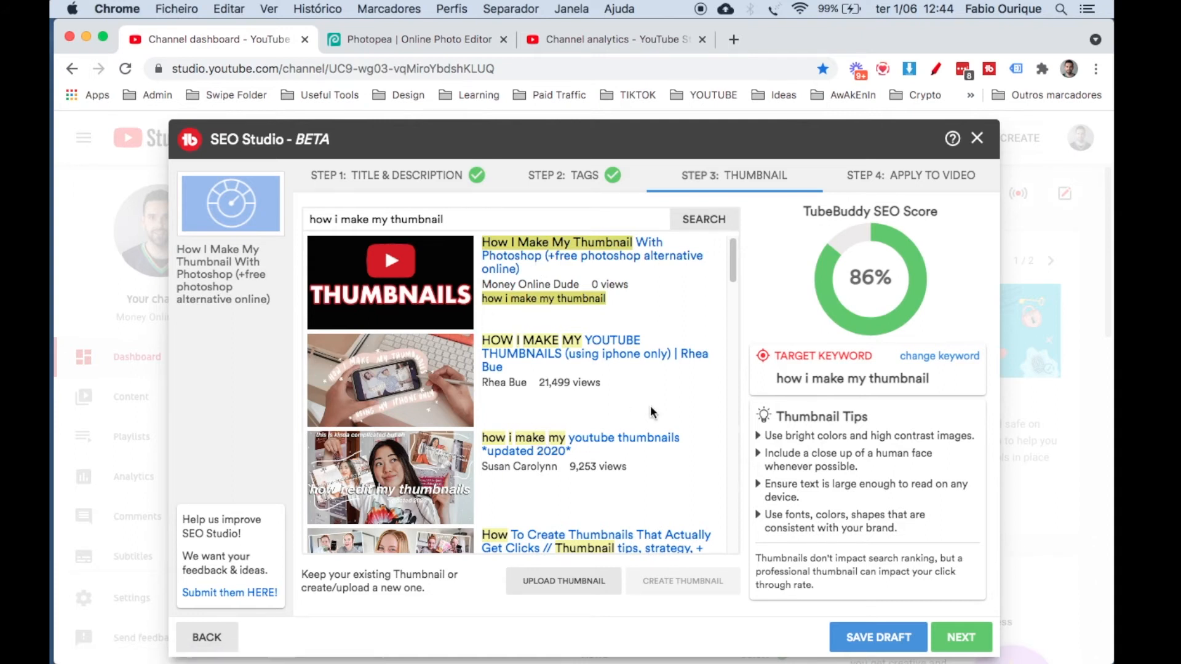
pyautogui.scroll(-10, 651, 409)
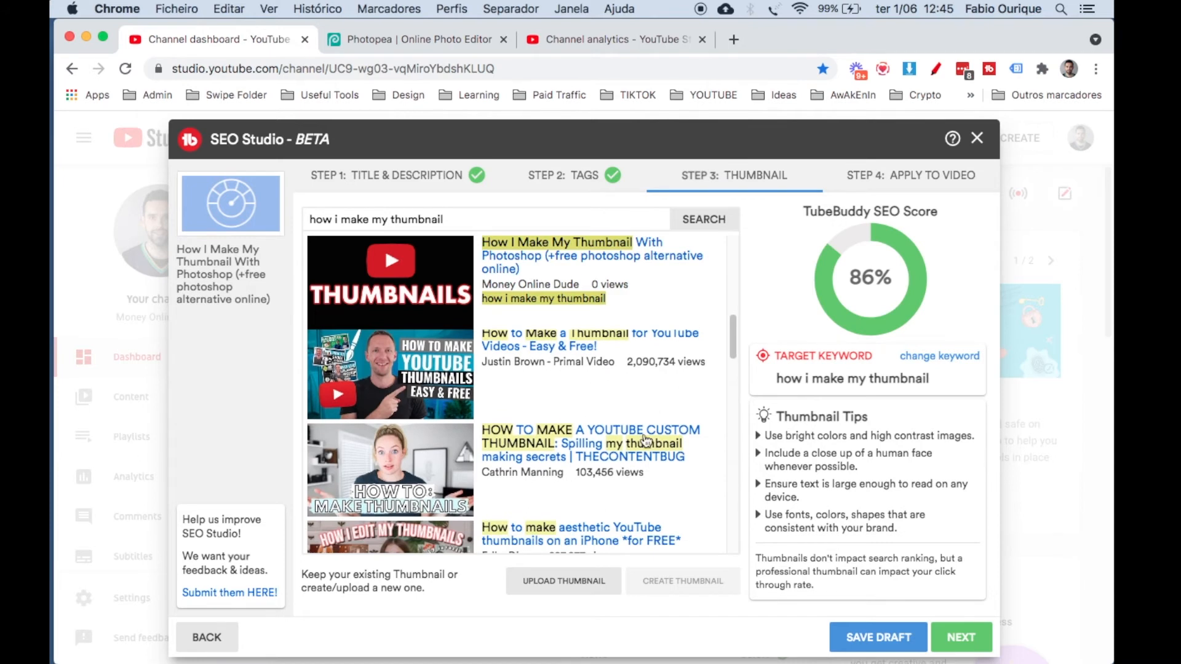
pyautogui.scroll(10, 586, 412)
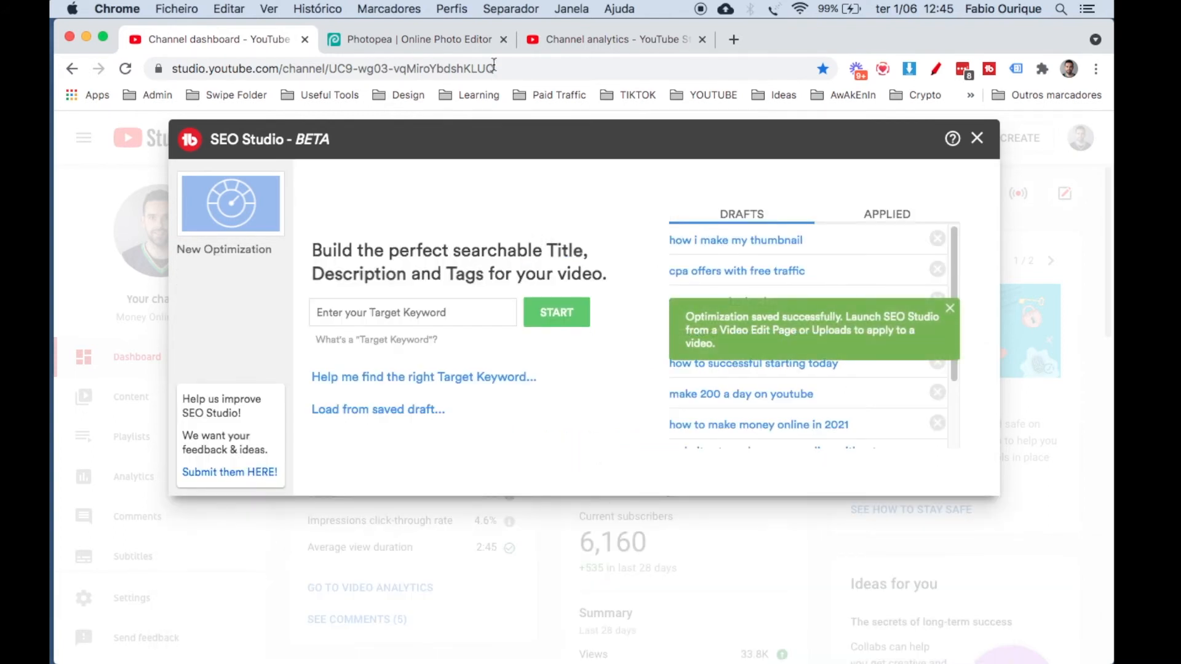
# Switch to Photopea and open the "How I Make My Thumbnail" PSD from the TumbNails folder.
pyautogui.click(458, 36)
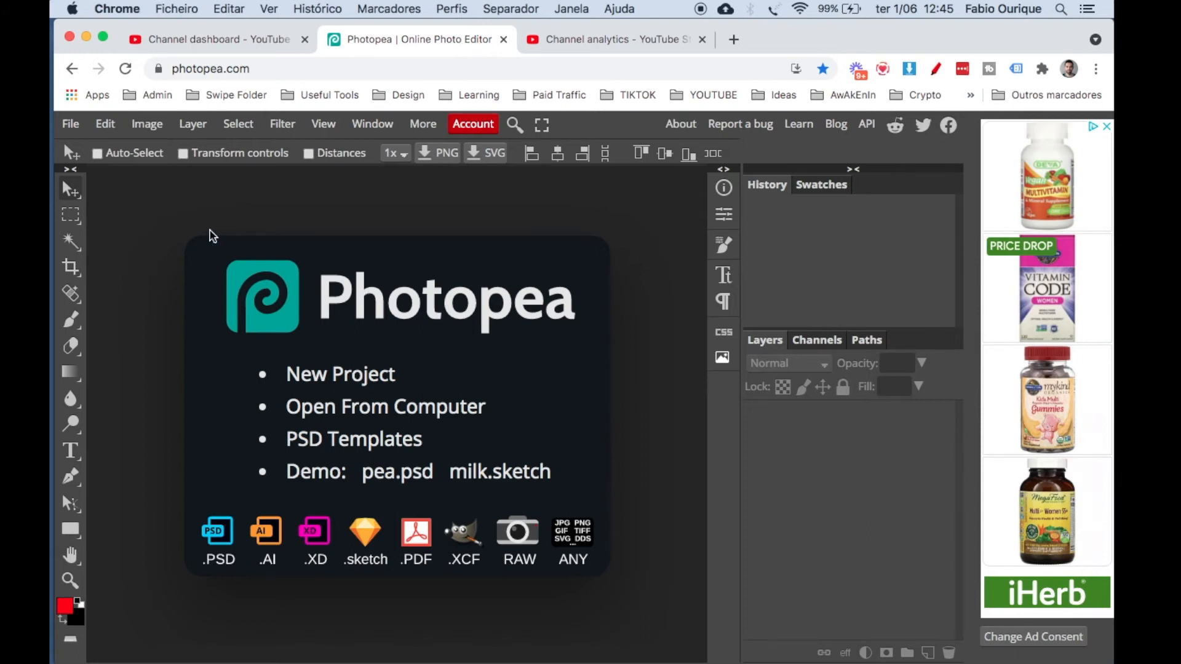
pyautogui.click(171, 258)
pyautogui.click(70, 126)
pyautogui.click(85, 172)
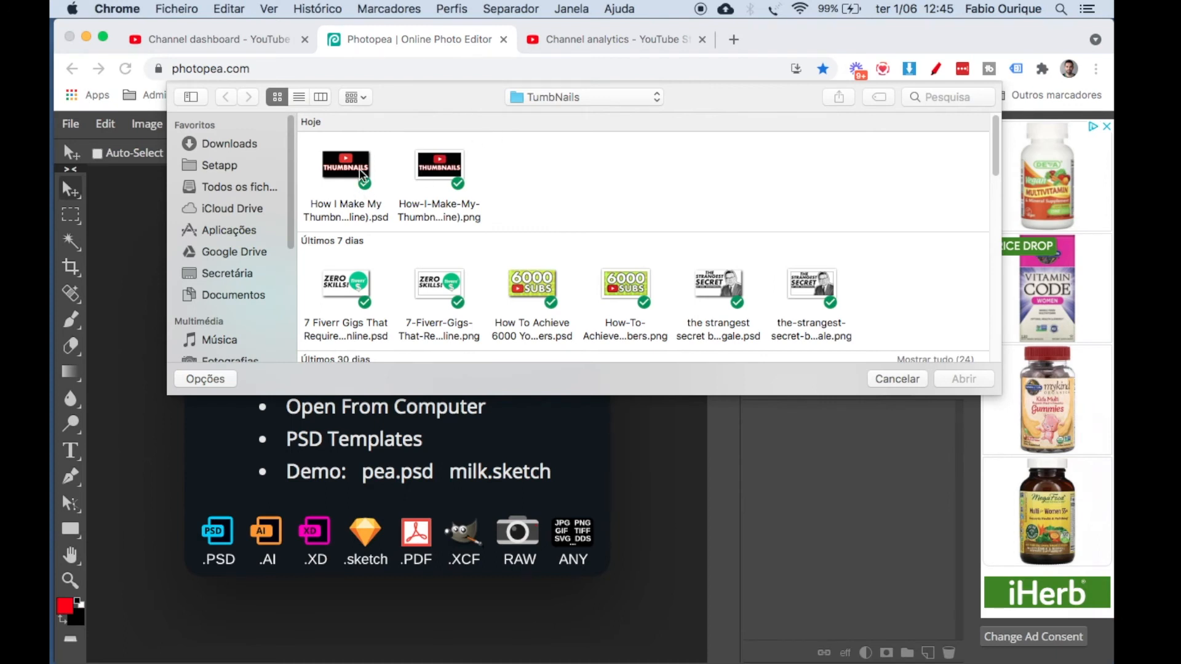
pyautogui.doubleClick(362, 174)
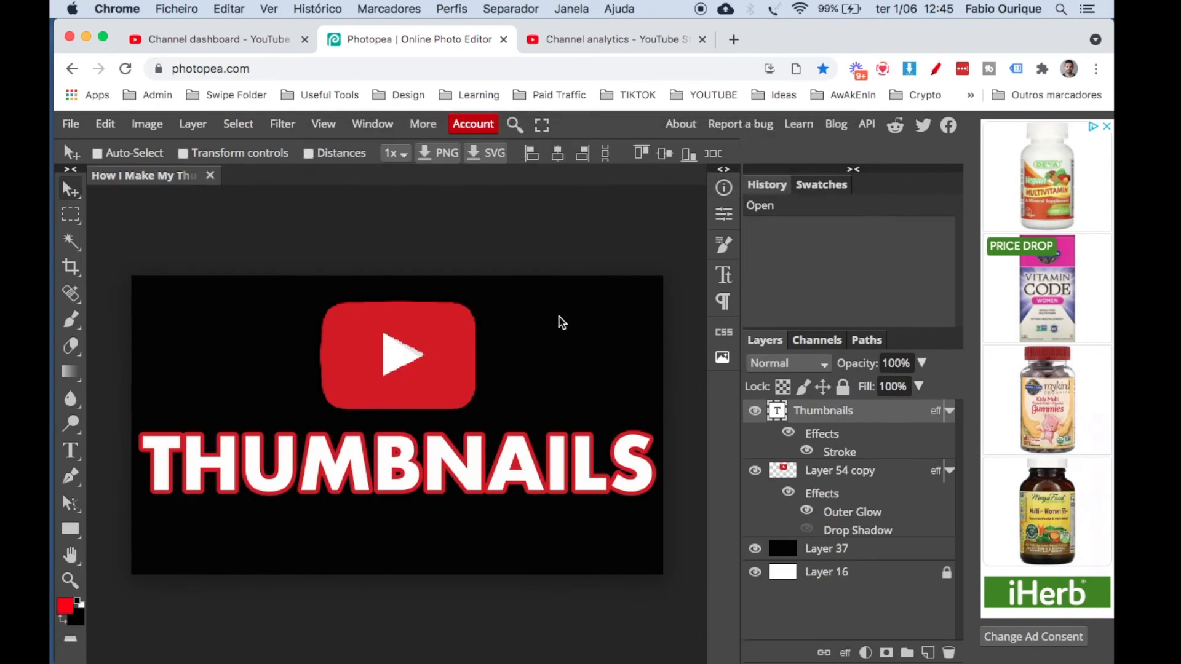
# Check the PSD's layers one by one, hiding and reshowing the YouTube logo layer and the Thumbnails text layer.
pyautogui.click(849, 477)
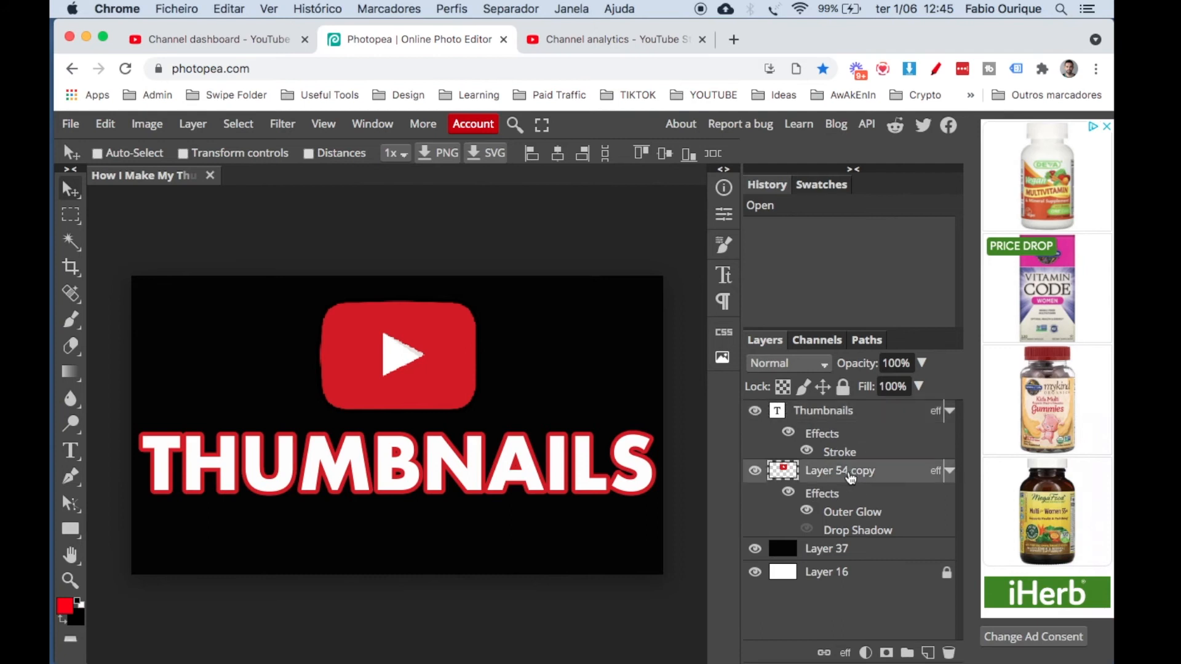
pyautogui.click(827, 549)
pyautogui.click(828, 572)
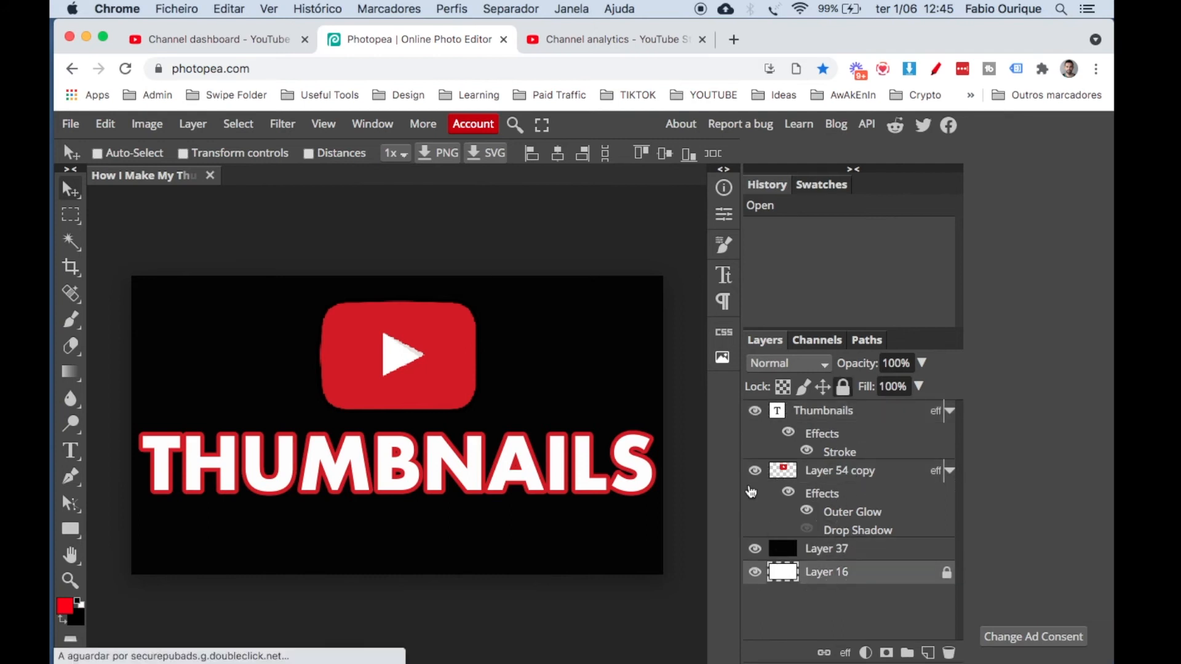
pyautogui.click(754, 472)
pyautogui.click(754, 471)
pyautogui.click(818, 411)
pyautogui.click(754, 411)
pyautogui.click(754, 411)
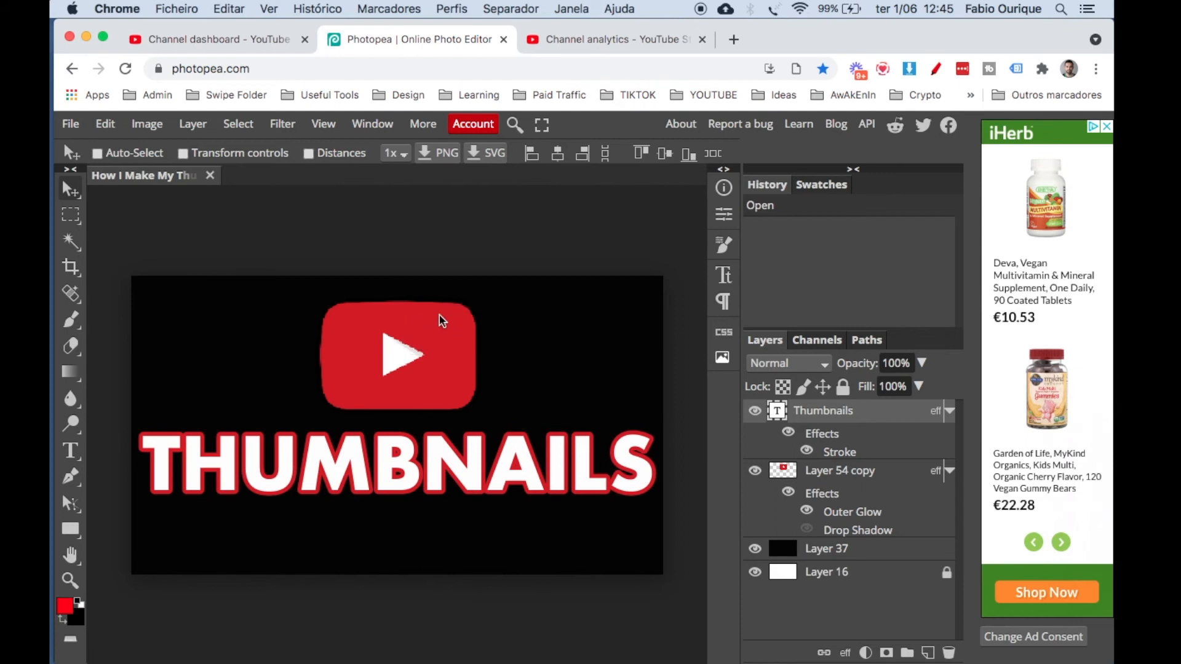
# Enable Auto-Select for the Move tool and pick the YouTube logo directly on the canvas.
pyautogui.click(98, 154)
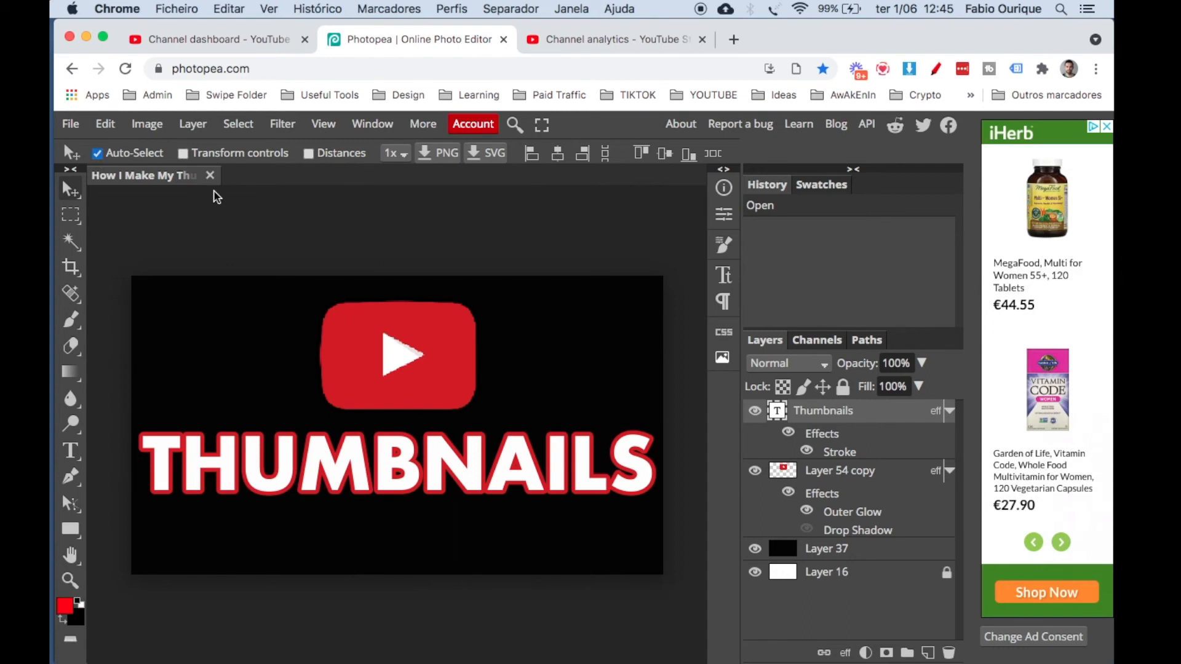
pyautogui.click(355, 335)
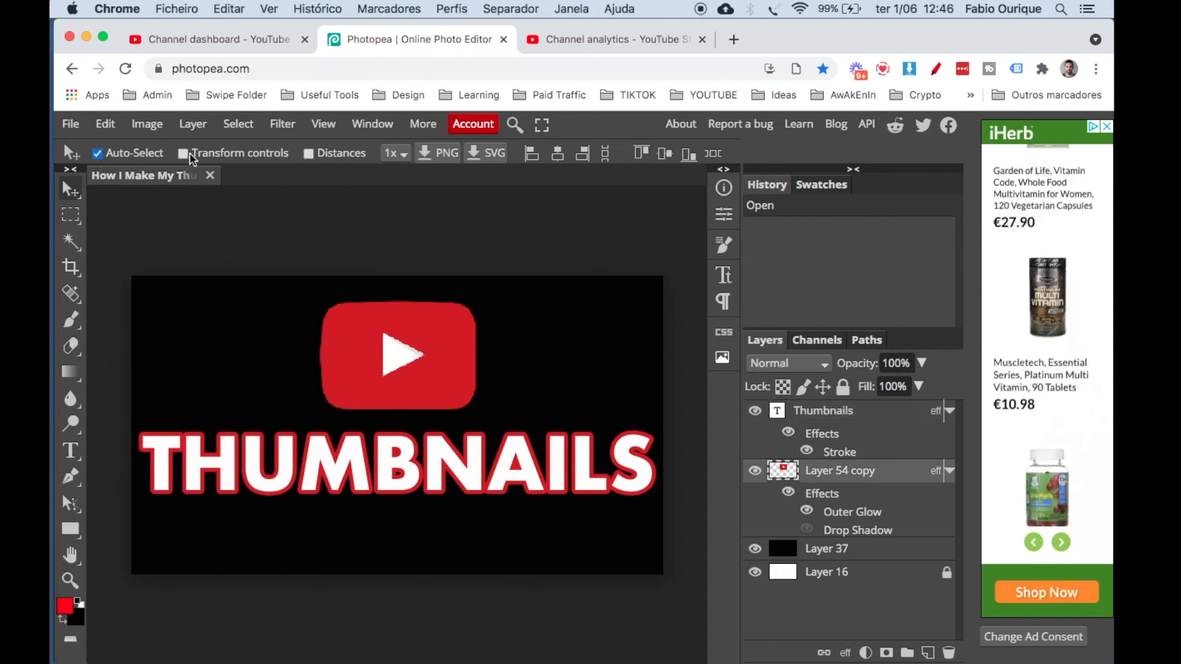
pyautogui.click(796, 412)
pyautogui.click(448, 326)
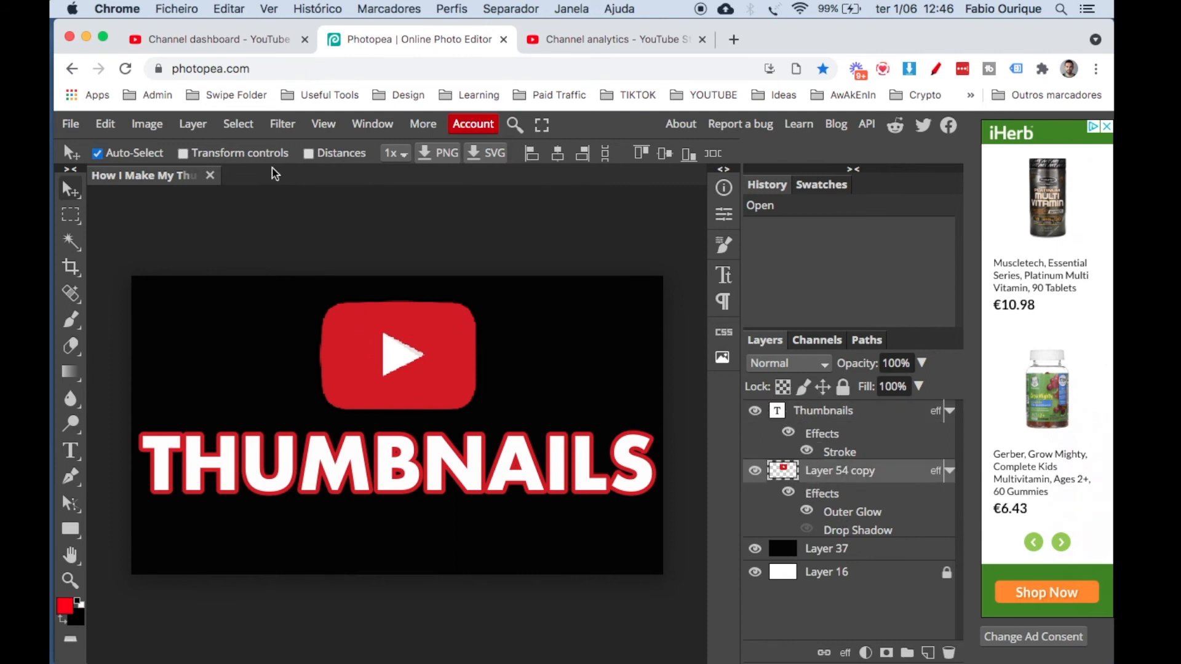
# Enable Transform controls and select the logo, the THUMBNAILS text and the background on the canvas to check their bounding boxes.
pyautogui.click(183, 154)
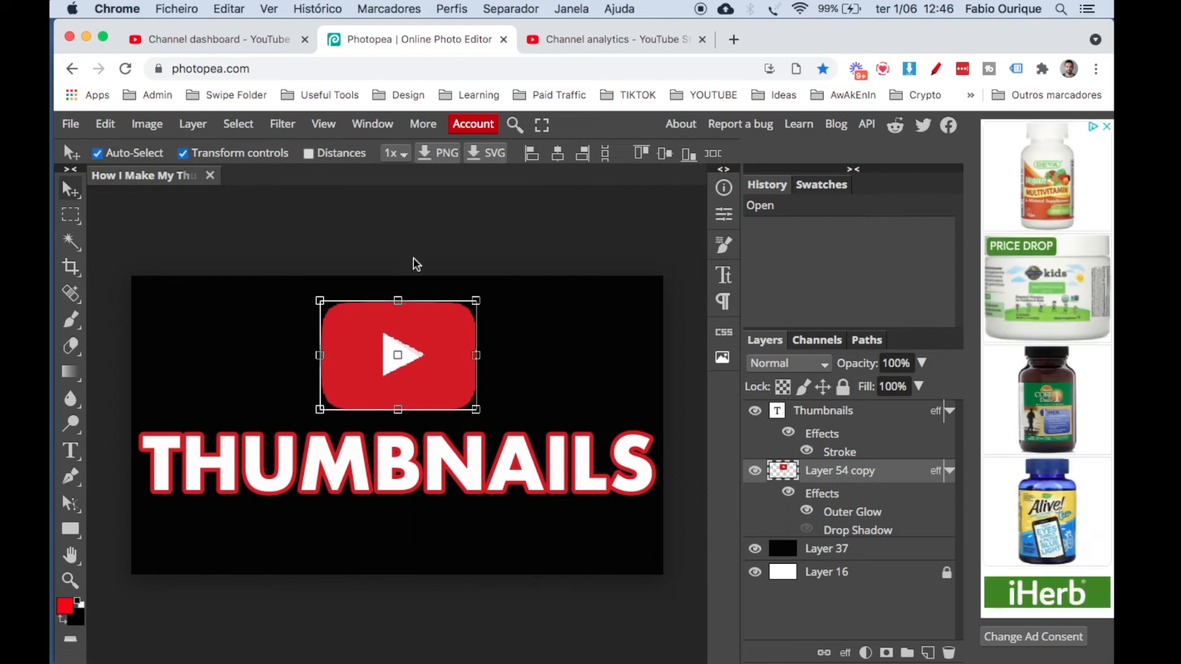
pyautogui.click(429, 271)
pyautogui.click(451, 398)
pyautogui.click(449, 456)
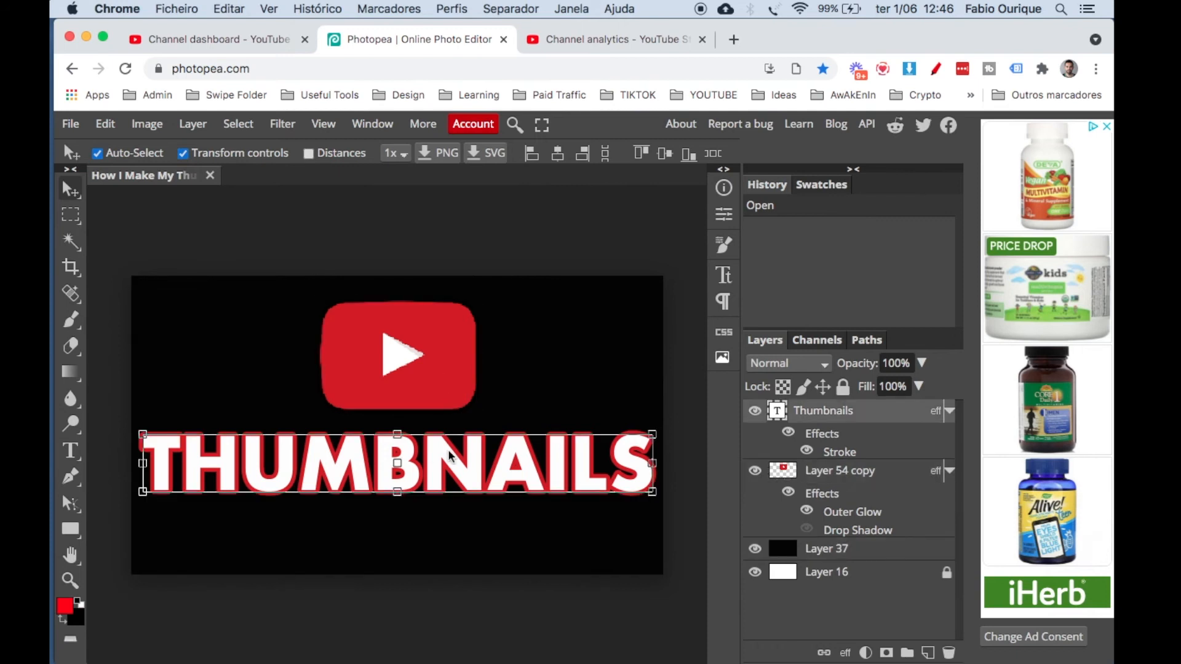
pyautogui.click(438, 348)
pyautogui.click(543, 250)
pyautogui.click(455, 374)
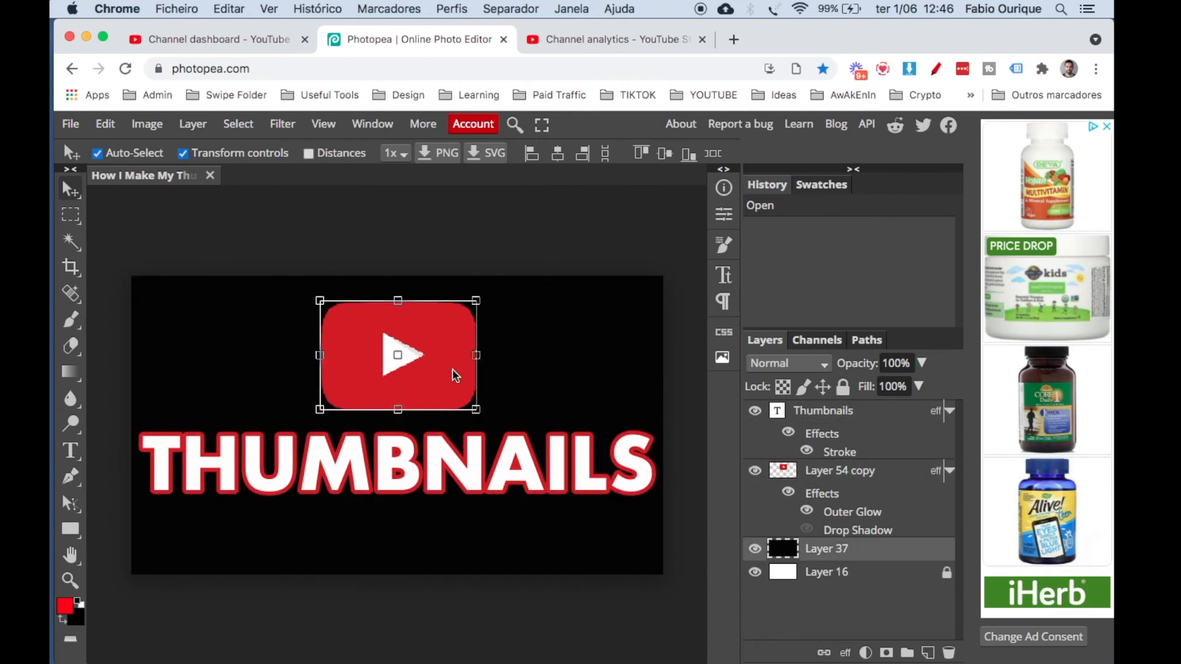
# Try scaling down the YouTube logo from its lower corner, and undo the transform.
pyautogui.click(479, 410)
pyautogui.moveTo(479, 409); pyautogui.dragTo(440, 396)
pyautogui.hotkey('ctrl', 'z')
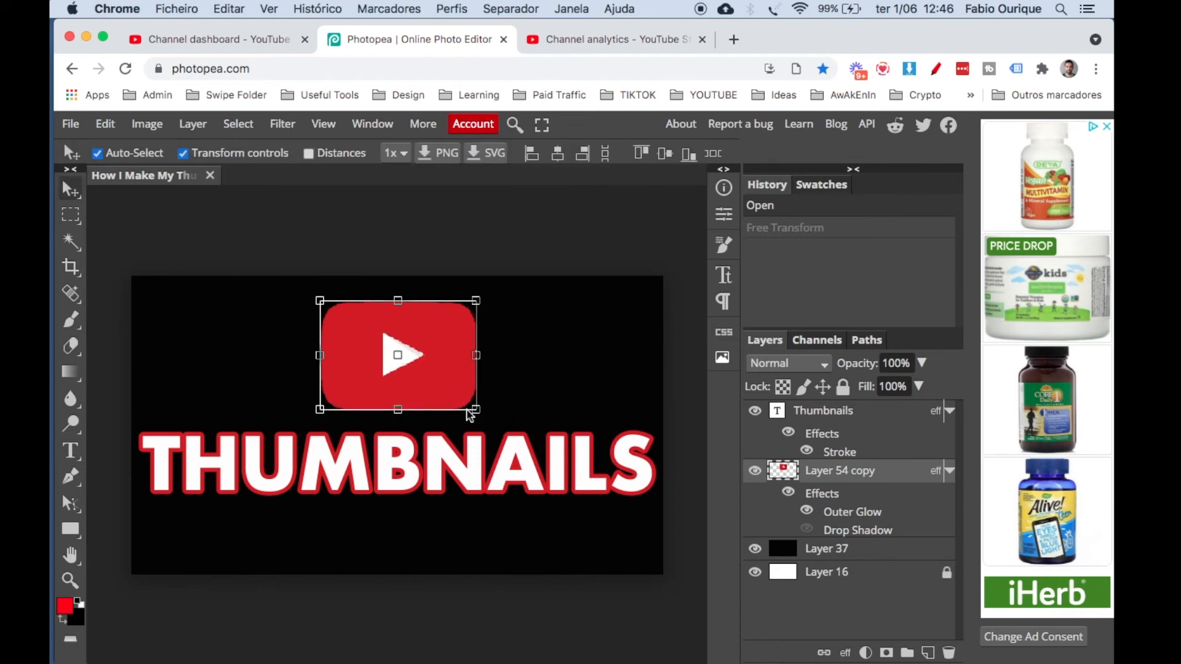
pyautogui.click(500, 442)
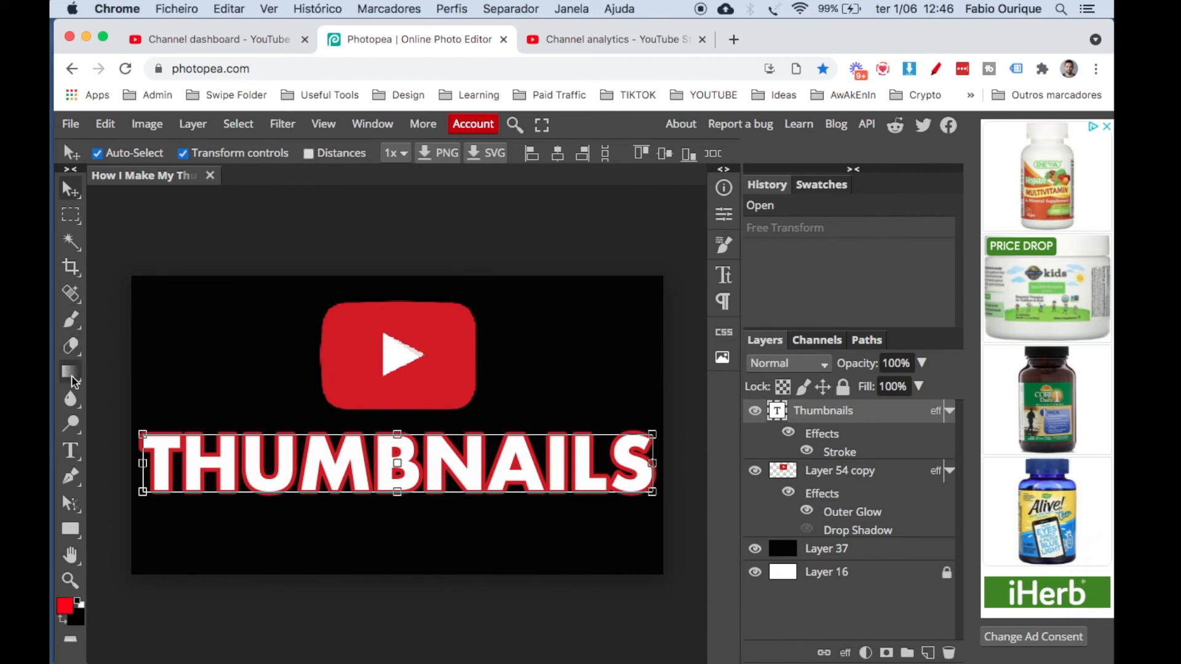
pyautogui.click(277, 364)
pyautogui.hotkey('ctrl', 't')
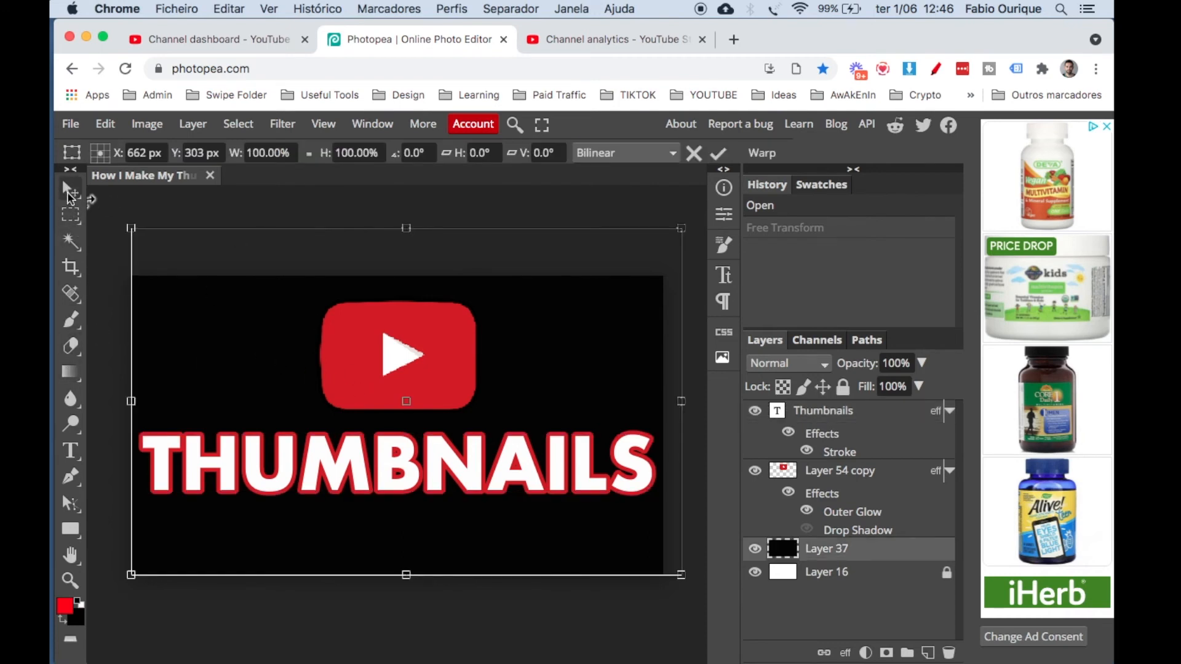
pyautogui.click(132, 208)
pyautogui.click(107, 206)
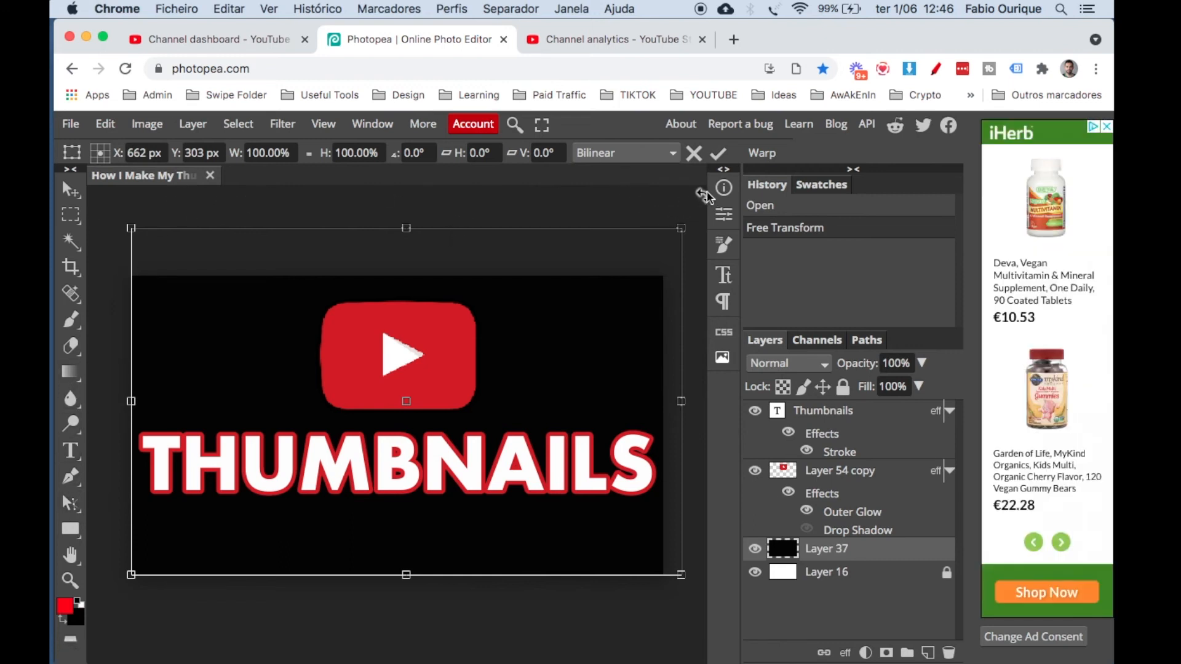
pyautogui.click(70, 215)
pyautogui.click(69, 191)
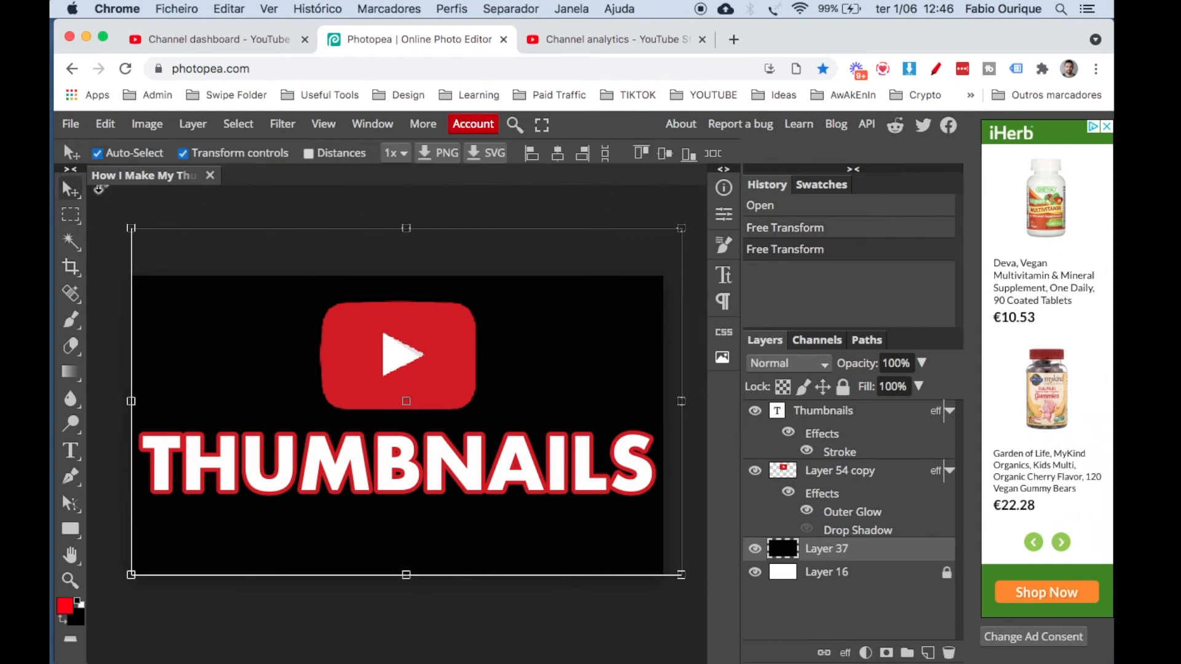
# Add the text "SDFSDF" with the Type tool and move it centred beneath the THUMBNAILS title.
pyautogui.click(73, 452)
pyautogui.click(162, 365)
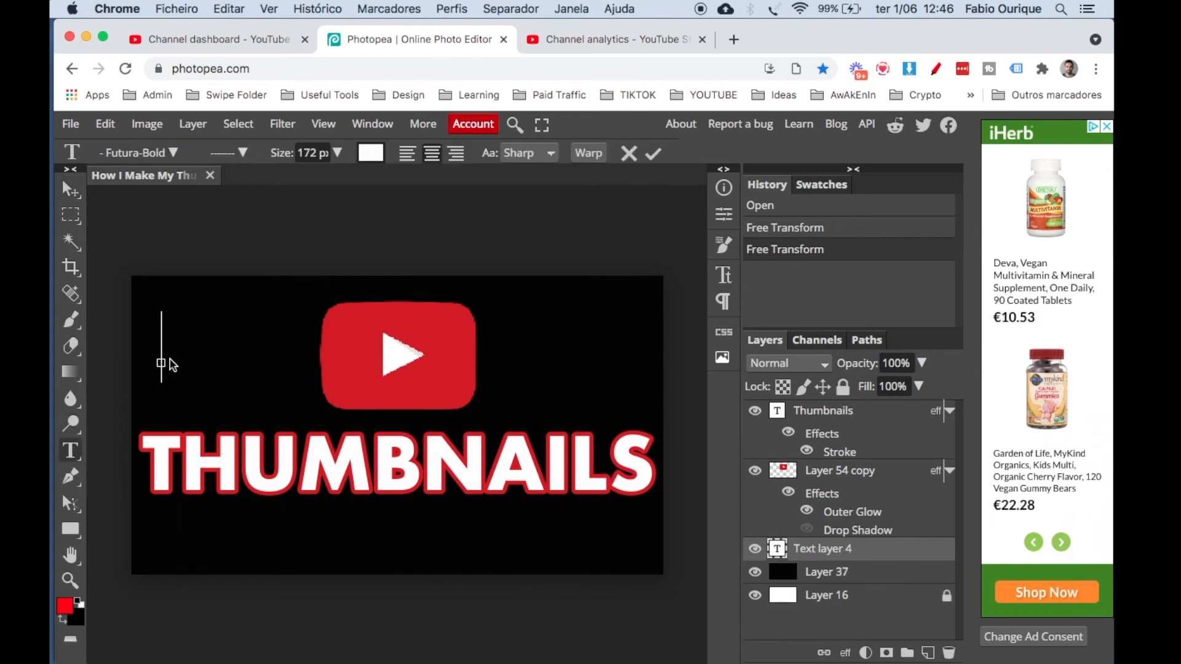
pyautogui.write('SDFSDF')
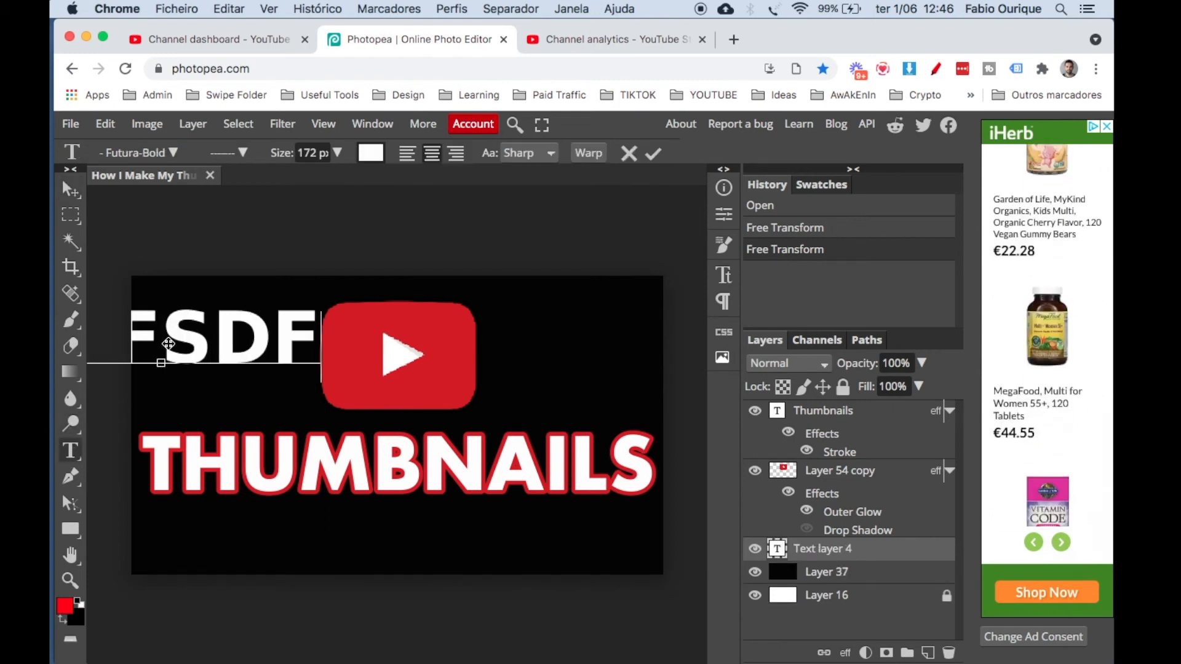
pyautogui.click(71, 195)
pyautogui.moveTo(202, 335); pyautogui.dragTo(340, 525)
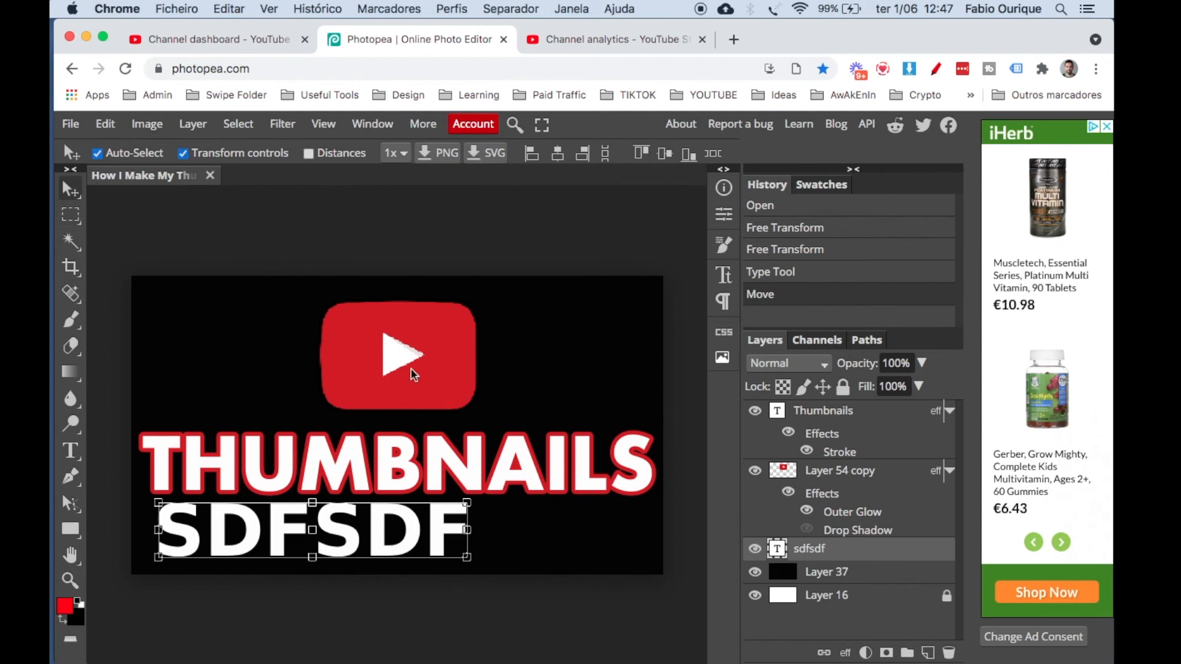
pyautogui.moveTo(404, 535); pyautogui.dragTo(491, 534)
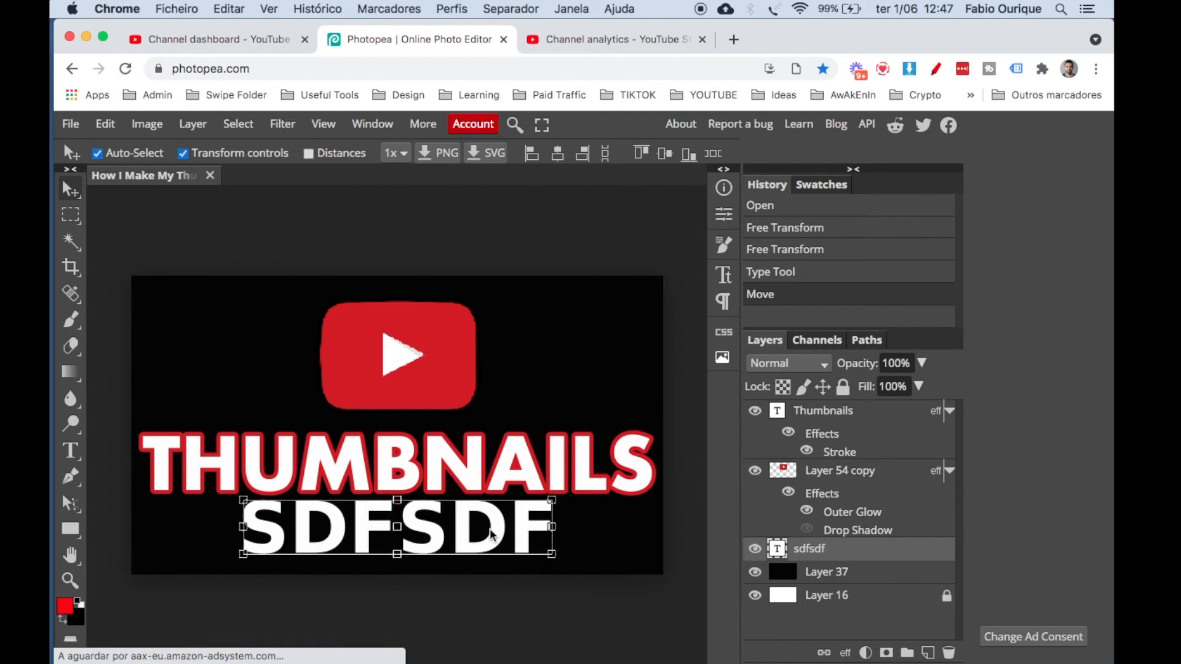
pyautogui.click(467, 335)
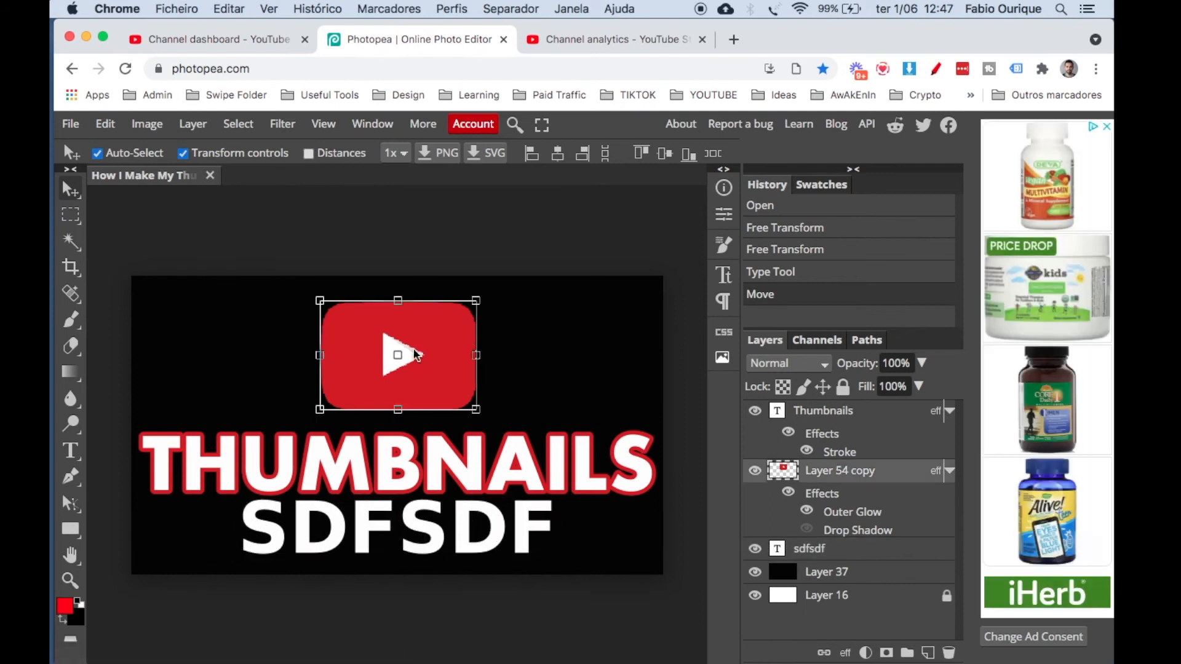
pyautogui.click(253, 241)
pyautogui.click(70, 124)
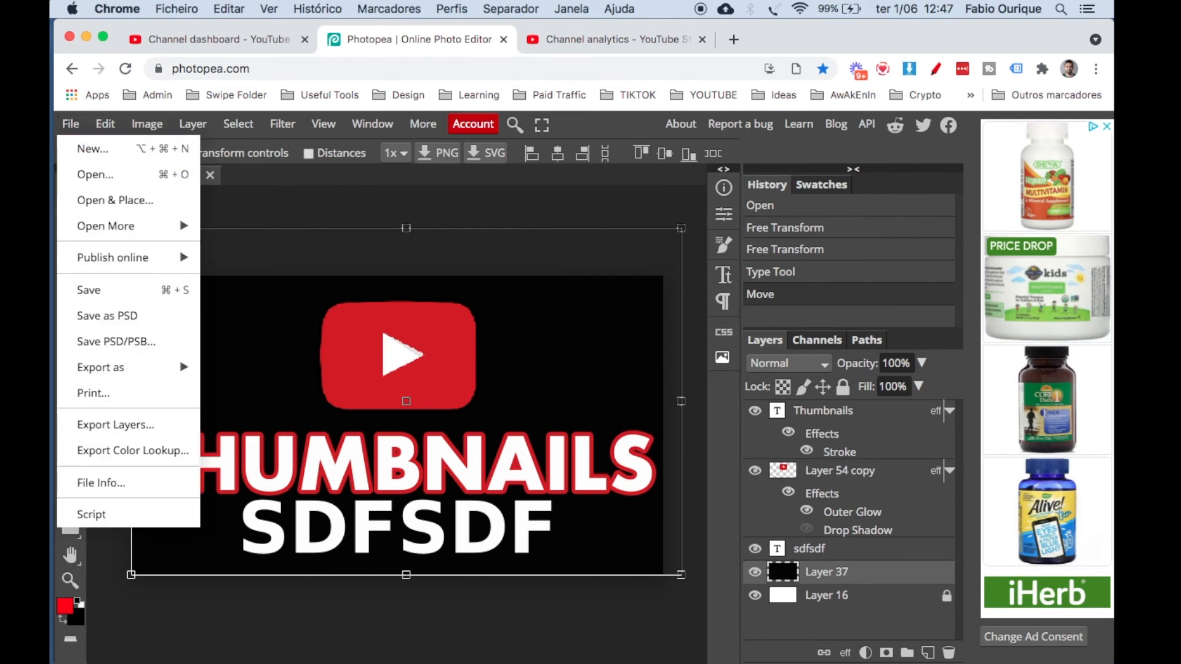
pyautogui.click(321, 208)
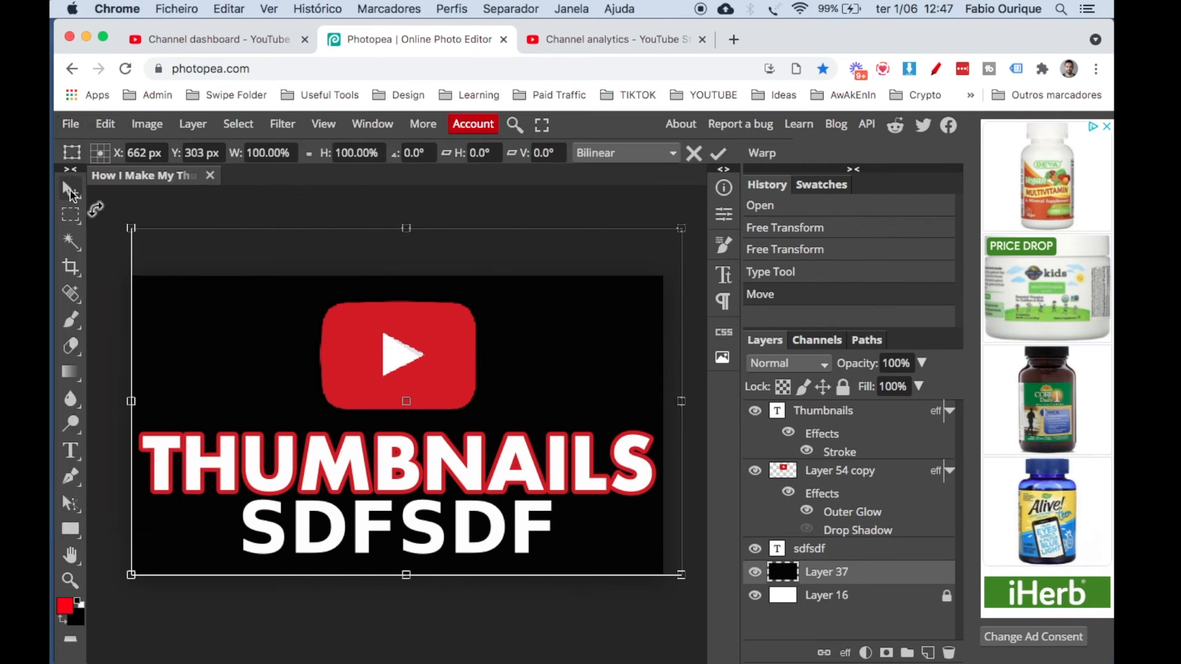
pyautogui.click(64, 194)
pyautogui.click(223, 215)
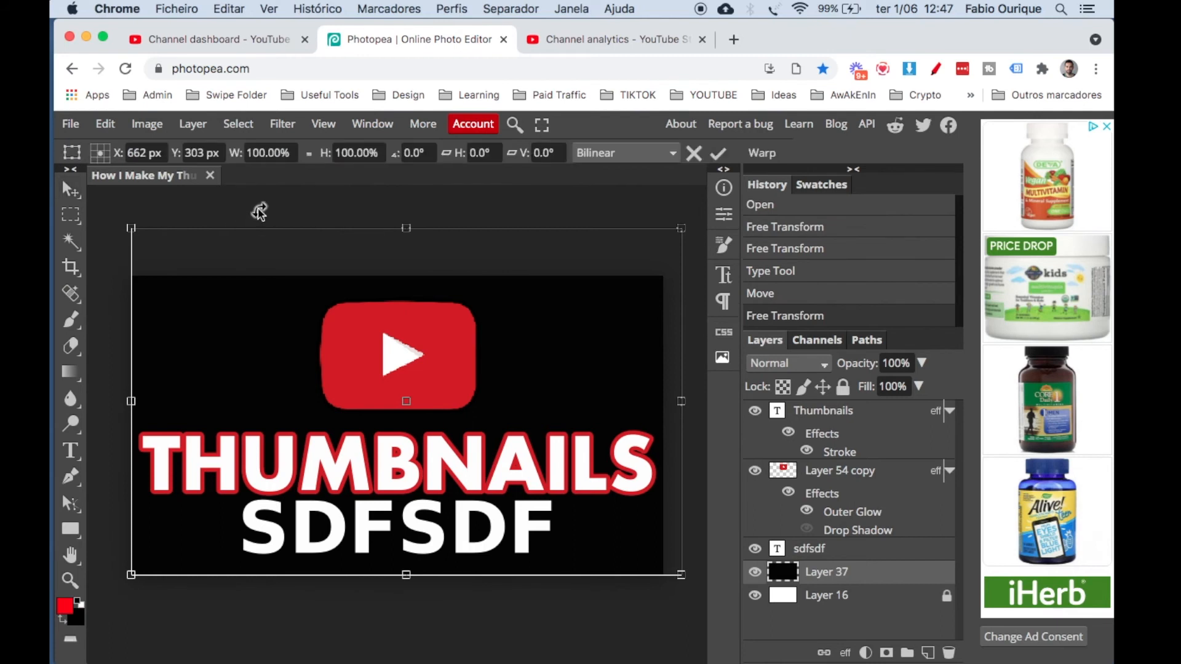
pyautogui.press('Return')
pyautogui.click(100, 254)
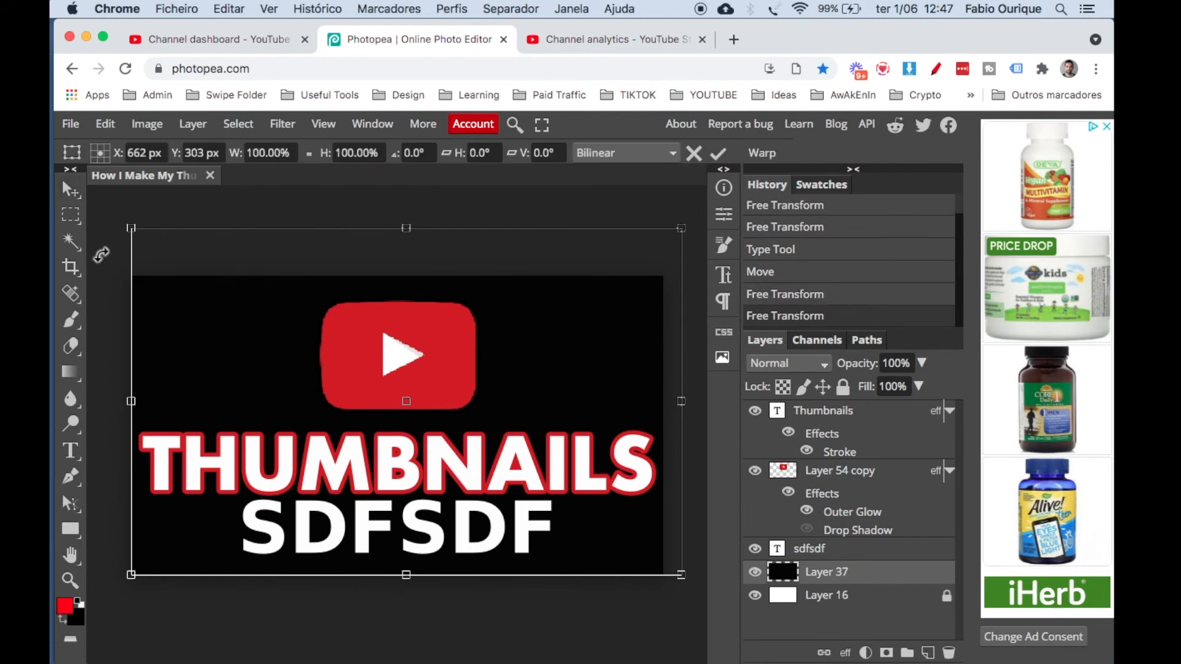
# Open remove.bg in a new browser tab to view its background removal page, and close the tab again.
pyautogui.click(734, 39)
pyautogui.write('remo')
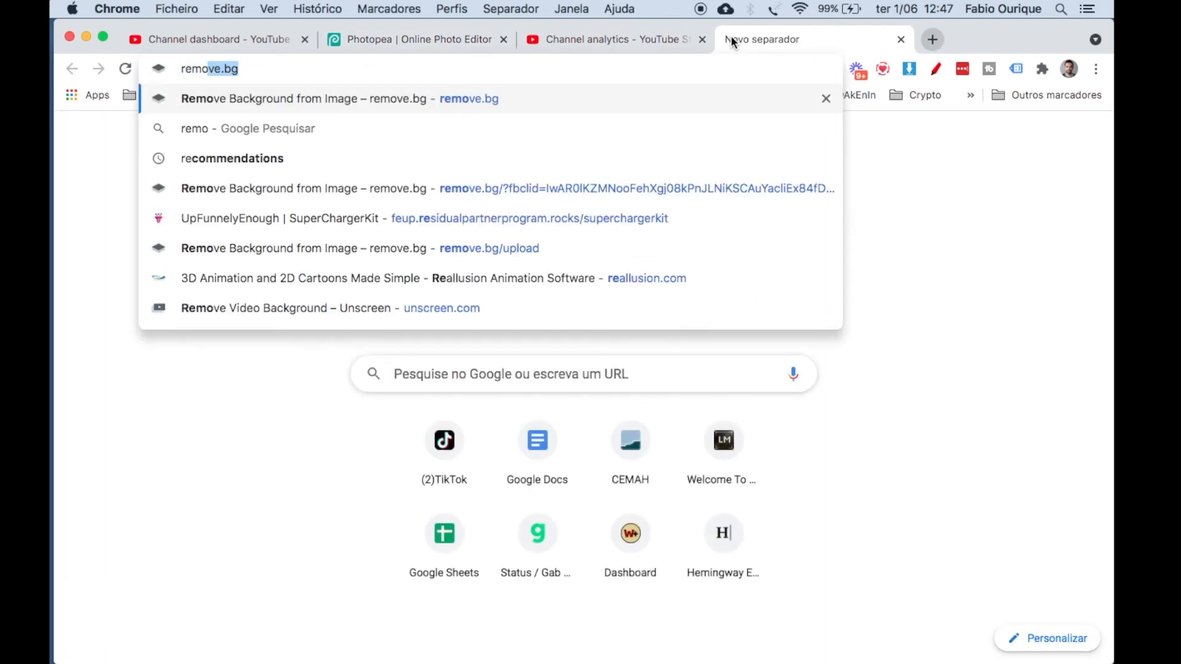
pyautogui.write('ve.')
pyautogui.press('Return')
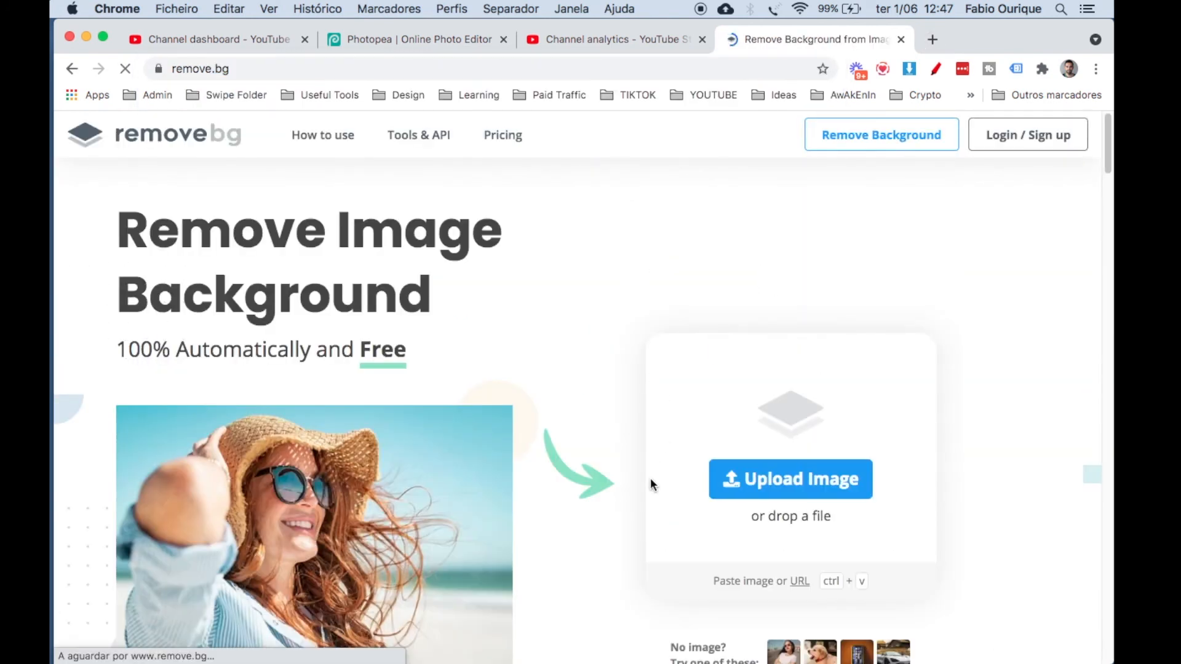
pyautogui.click(900, 39)
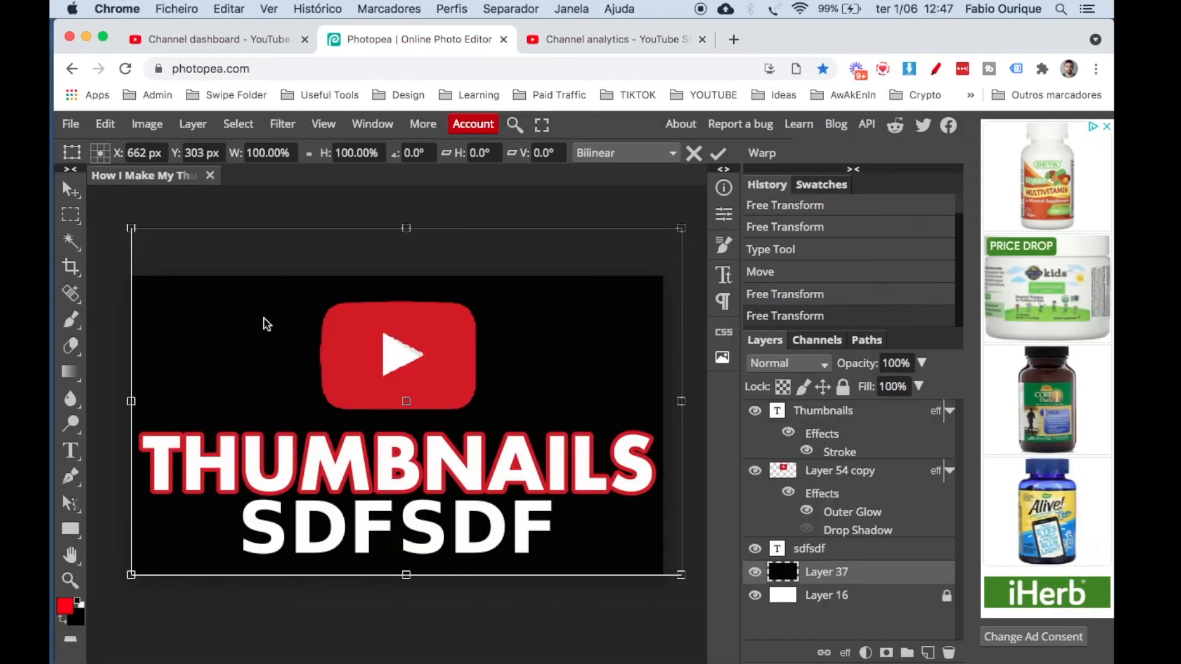
# Check the width and height of the thumbnail in the Image Size dialog, and close it without changes.
pyautogui.press('Return')
pyautogui.hotkey('ctrl', 't')
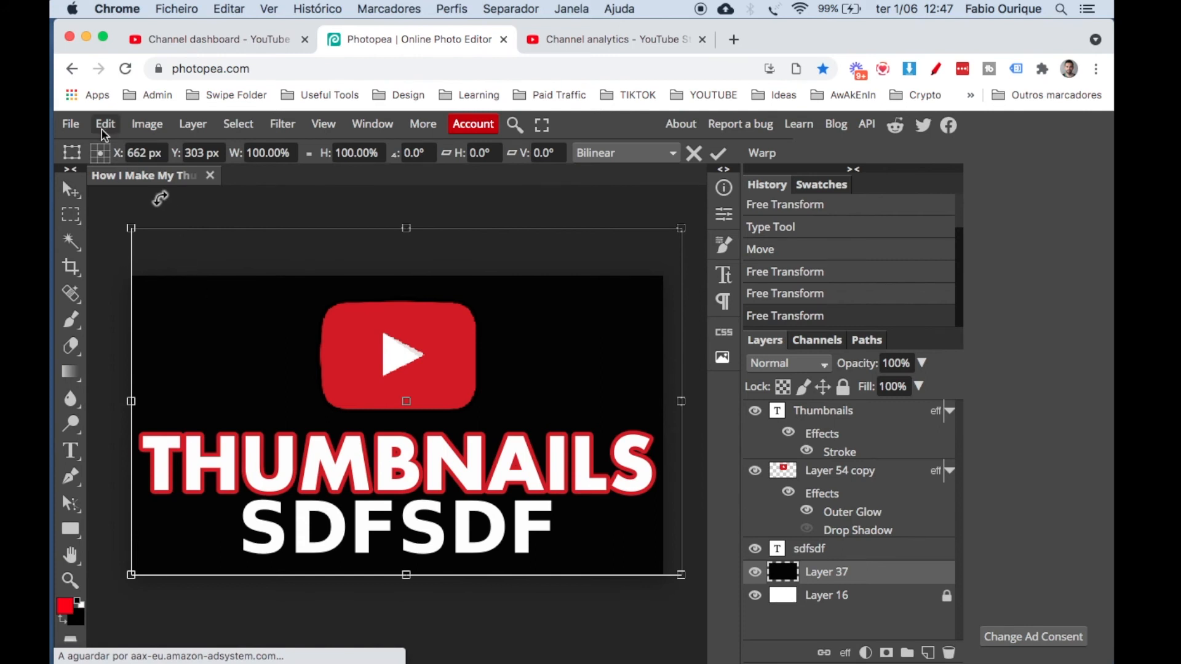
pyautogui.click(147, 124)
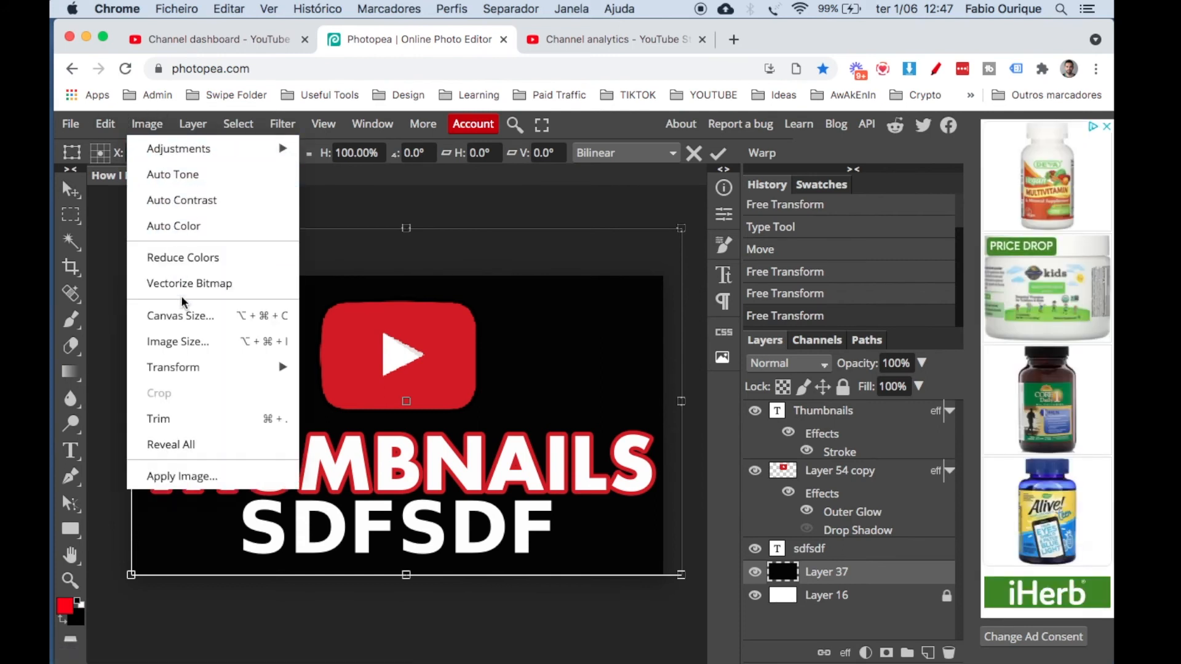
pyautogui.click(189, 348)
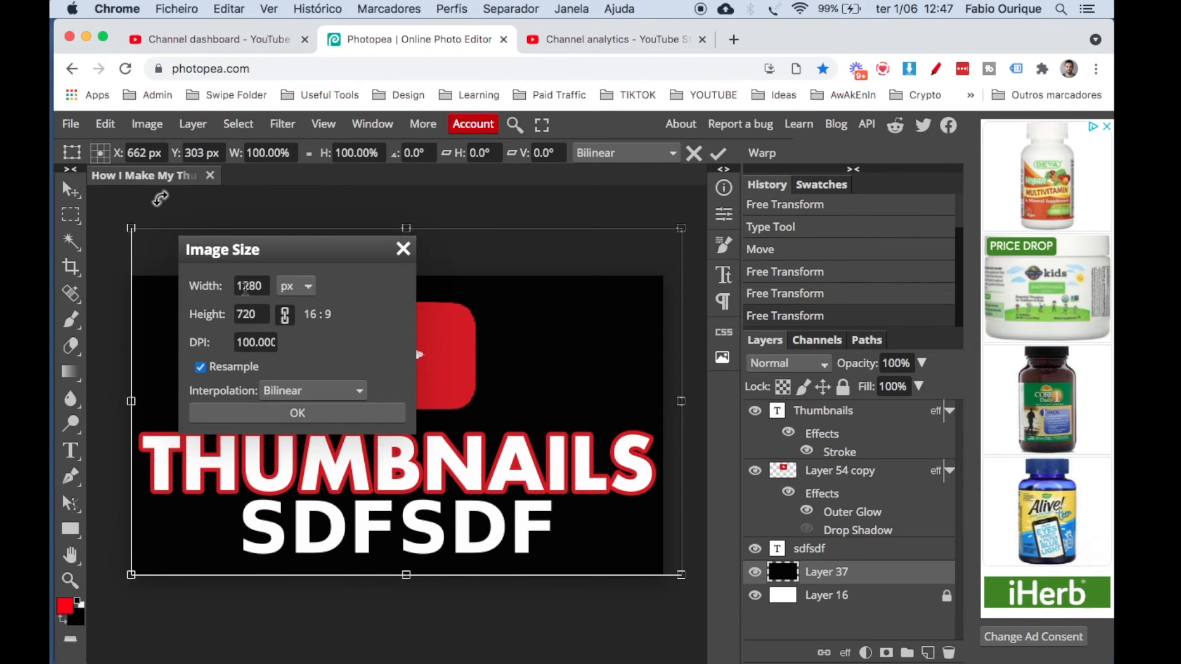
pyautogui.doubleClick(244, 286)
pyautogui.doubleClick(249, 314)
pyautogui.doubleClick(249, 286)
pyautogui.press('Escape')
pyautogui.press('Return')
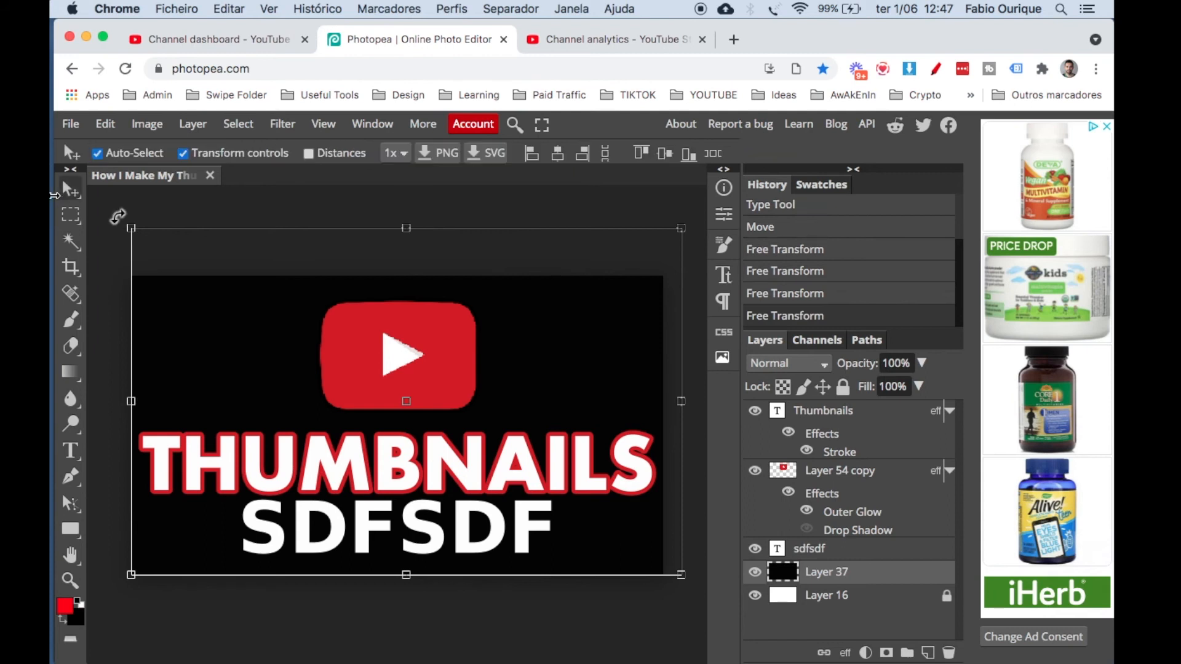
pyautogui.click(158, 212)
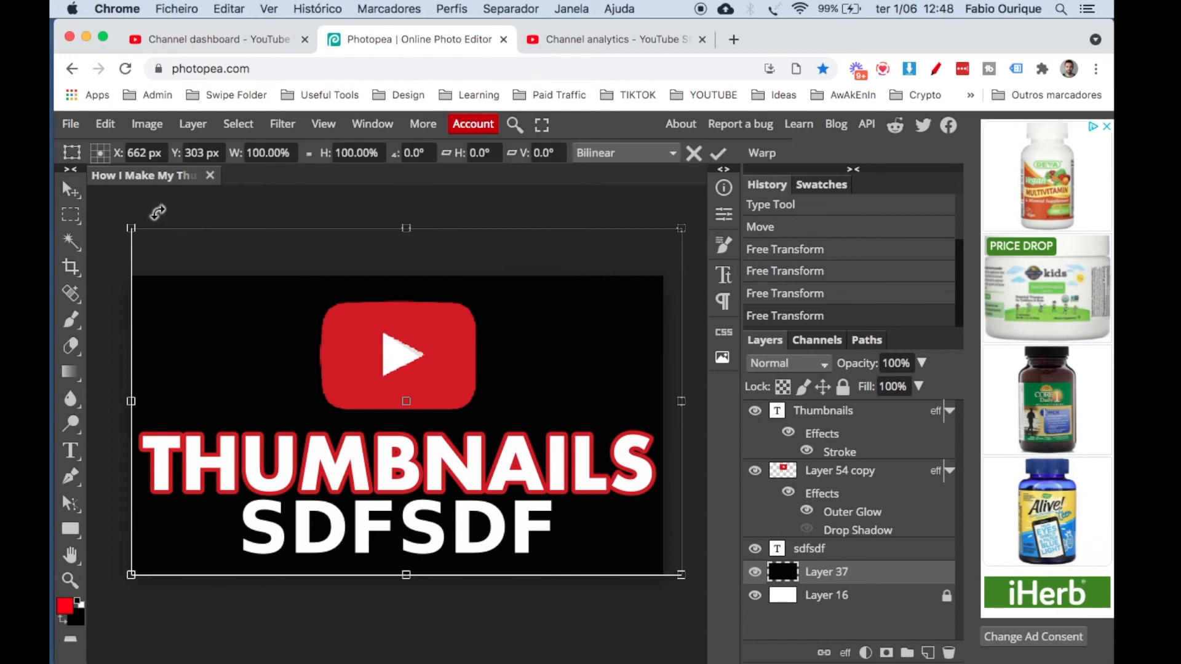
pyautogui.press('Return')
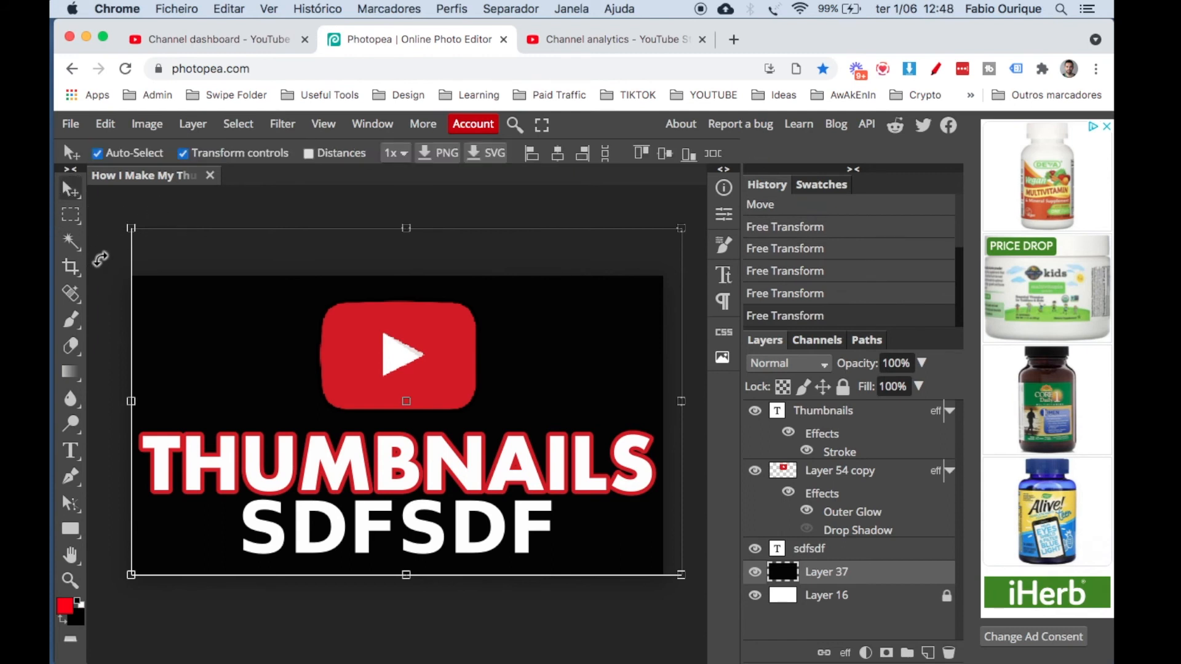